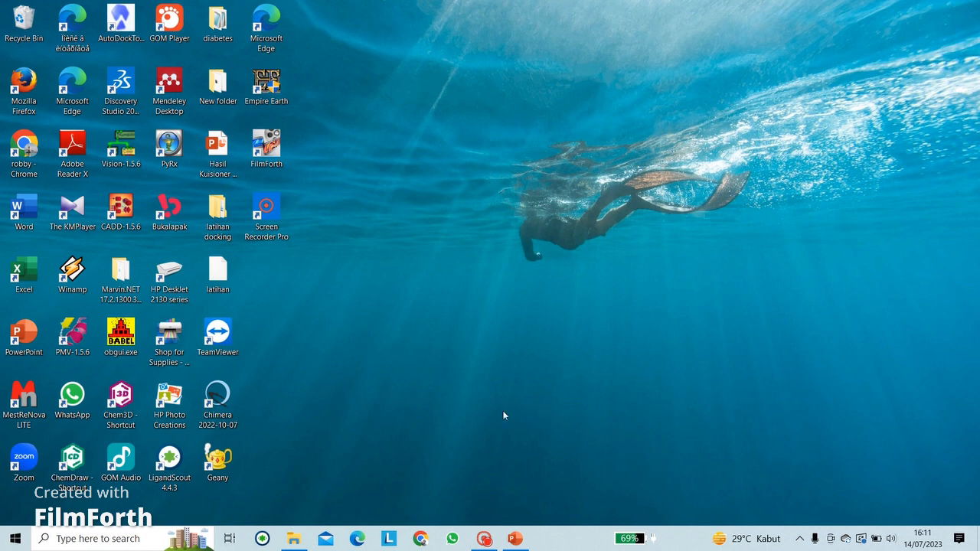
Open dock.dlg from the validasi 3 folder under latihan docking, 2qmj, and skim its beginning.
{"action": "double_click", "coordinate": [218, 216]}
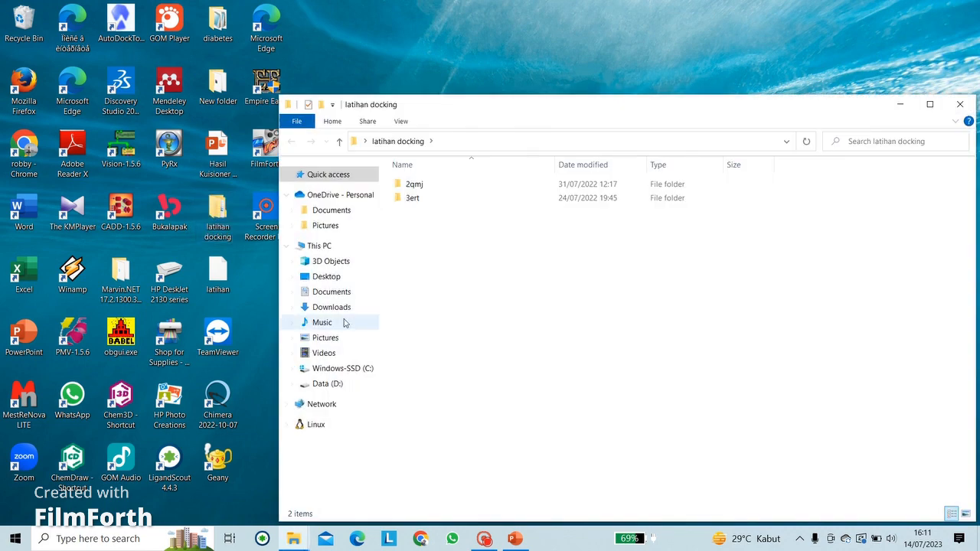
{"action": "left_click", "coordinate": [396, 186]}
{"action": "double_click", "coordinate": [395, 186]}
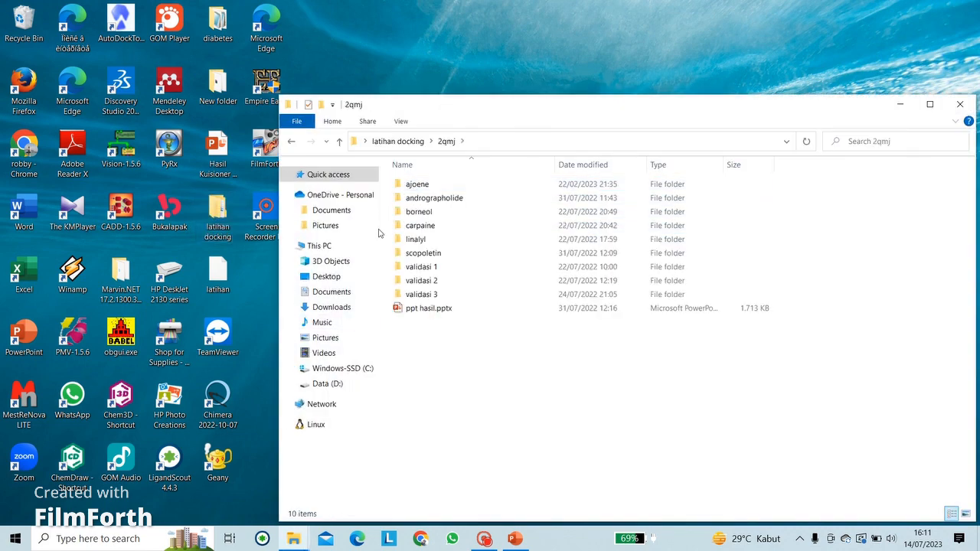
{"action": "double_click", "coordinate": [420, 295]}
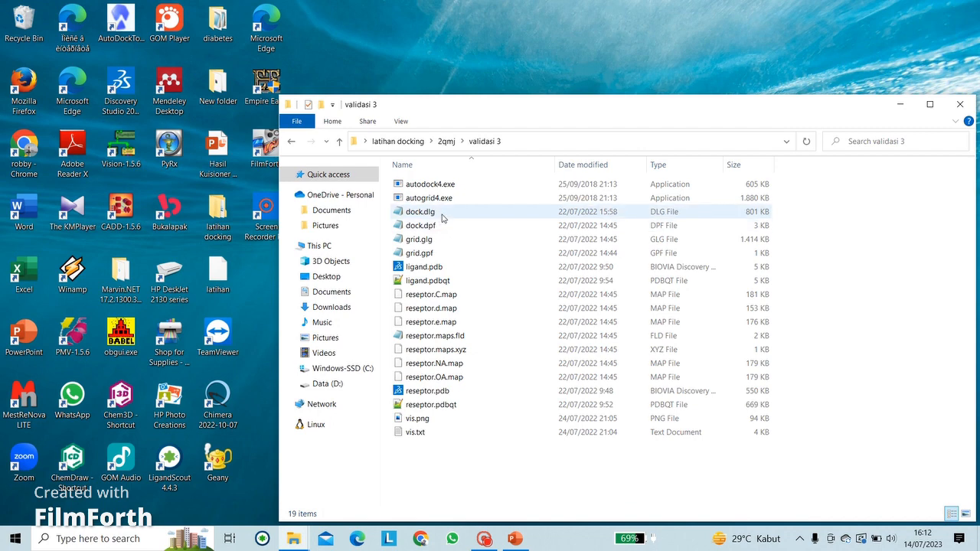
{"action": "double_click", "coordinate": [441, 215]}
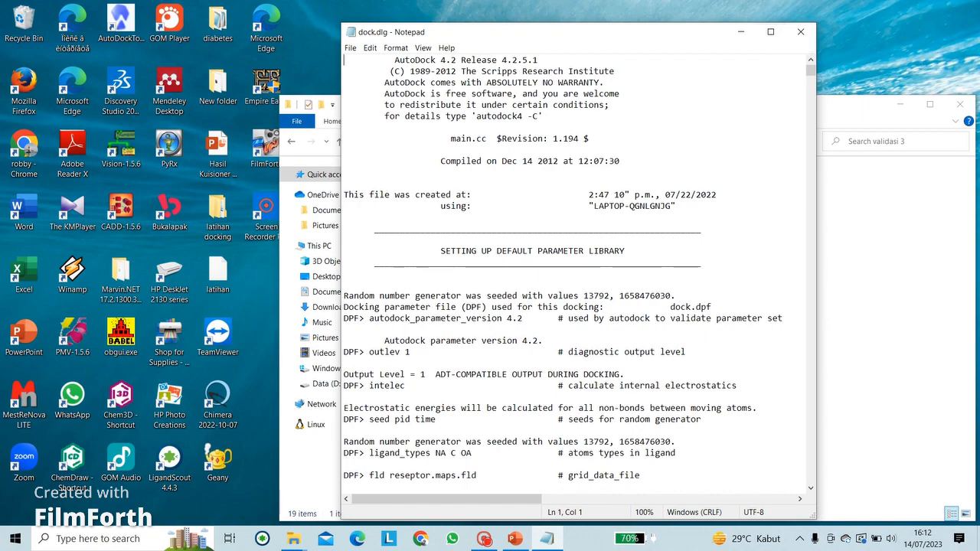
{"action": "scroll", "coordinate": [578, 275], "scroll_direction": "down", "scroll_amount": 6}
{"action": "scroll", "coordinate": [578, 275], "scroll_direction": "up", "scroll_amount": 3}
{"action": "scroll", "coordinate": [578, 276], "scroll_direction": "up", "scroll_amount": 3}
{"action": "left_click", "coordinate": [740, 31]}
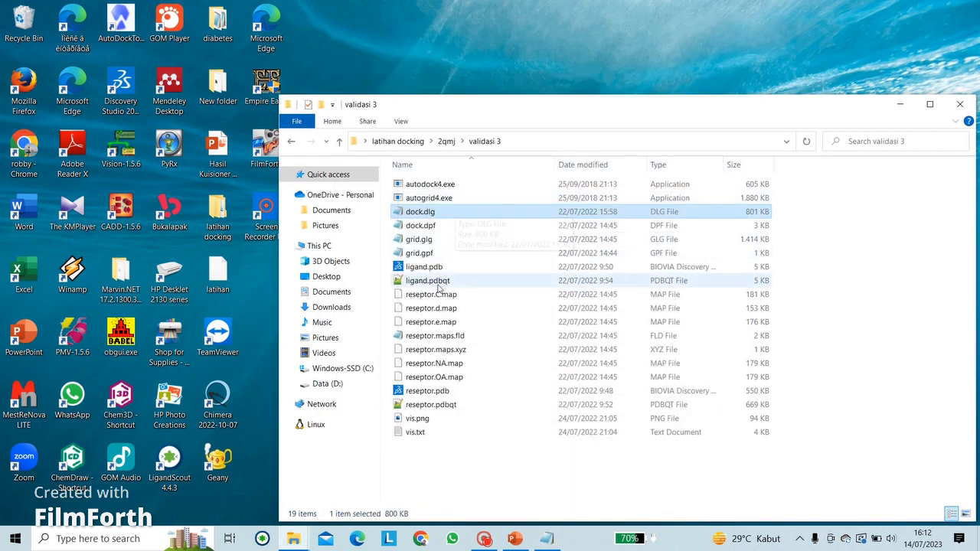
{"action": "left_click", "coordinate": [413, 295]}
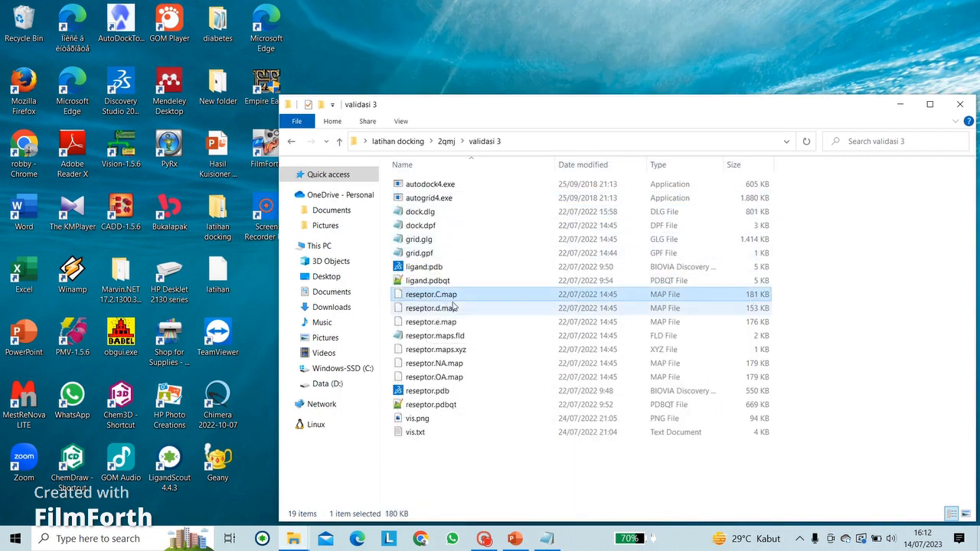
{"action": "right_click", "coordinate": [434, 296]}
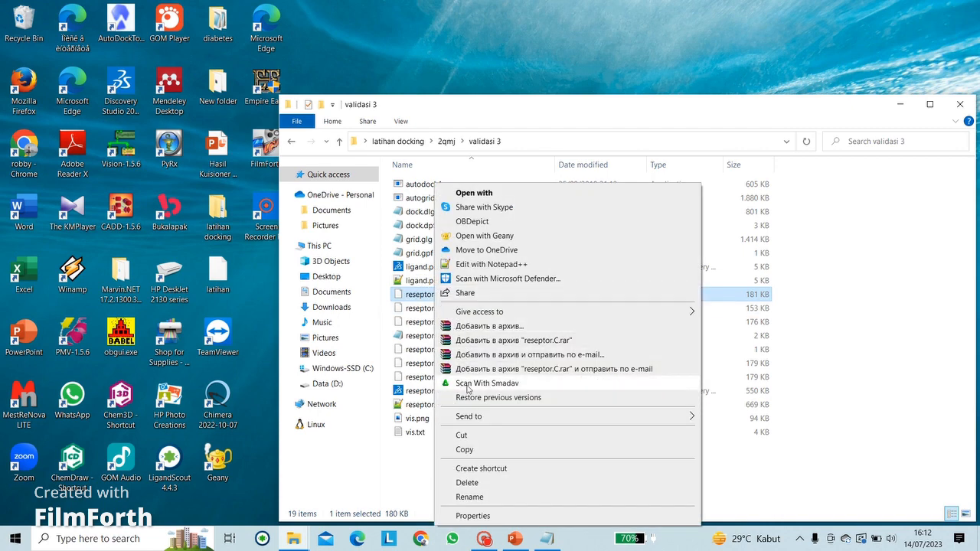
{"action": "left_click", "coordinate": [489, 195]}
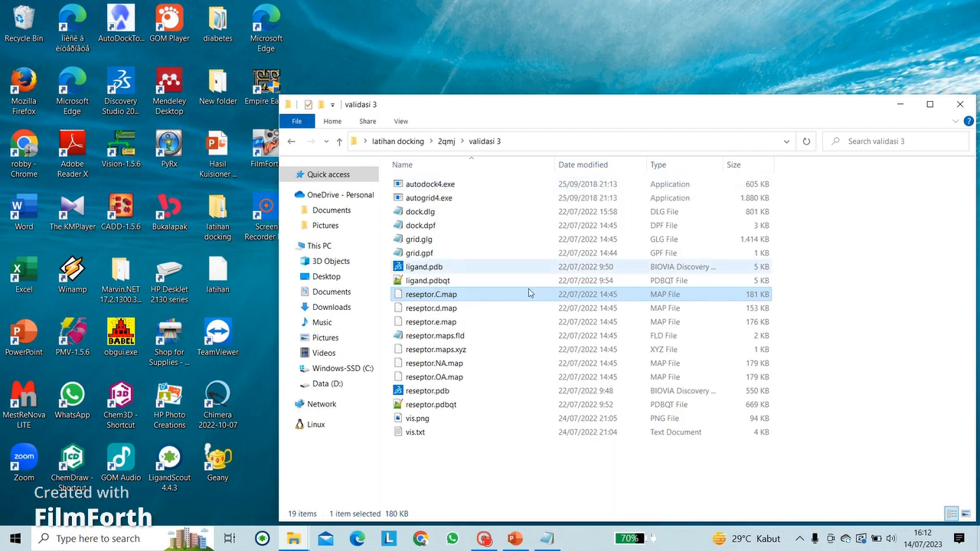
{"action": "left_click", "coordinate": [420, 221]}
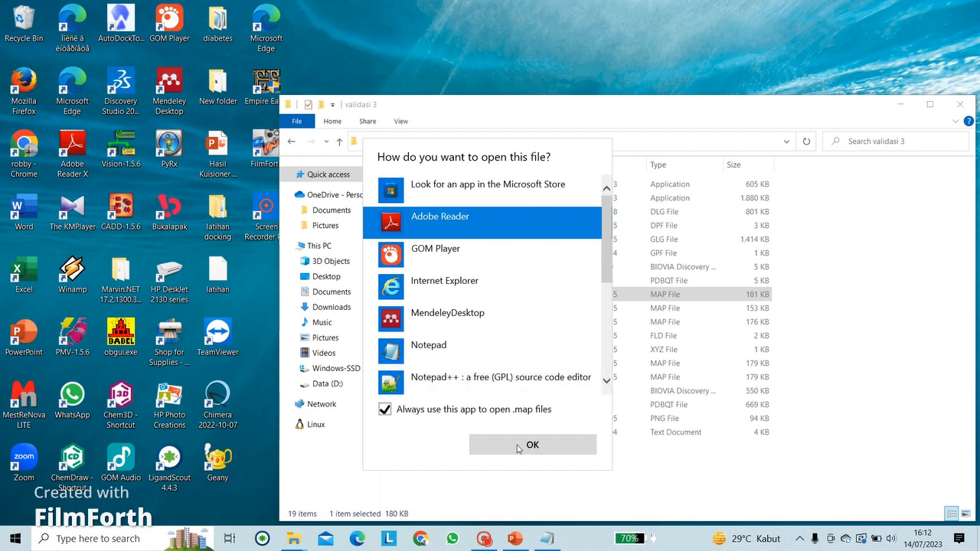
{"action": "left_click", "coordinate": [887, 208]}
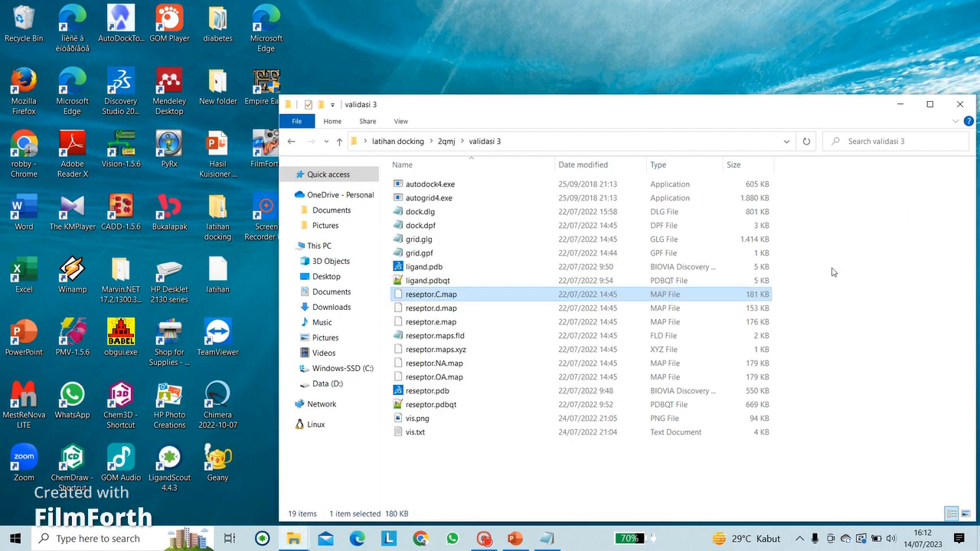
{"action": "left_click", "coordinate": [546, 538]}
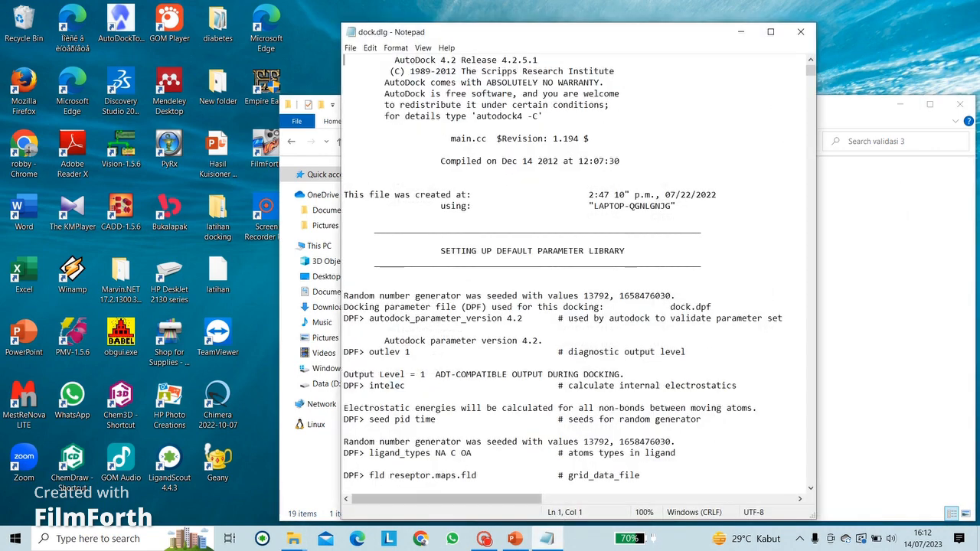
Search dock.dlg for "histogram" and bring the whole clustering histogram table into view.
{"action": "scroll", "coordinate": [563, 272], "scroll_direction": "down", "scroll_amount": 18}
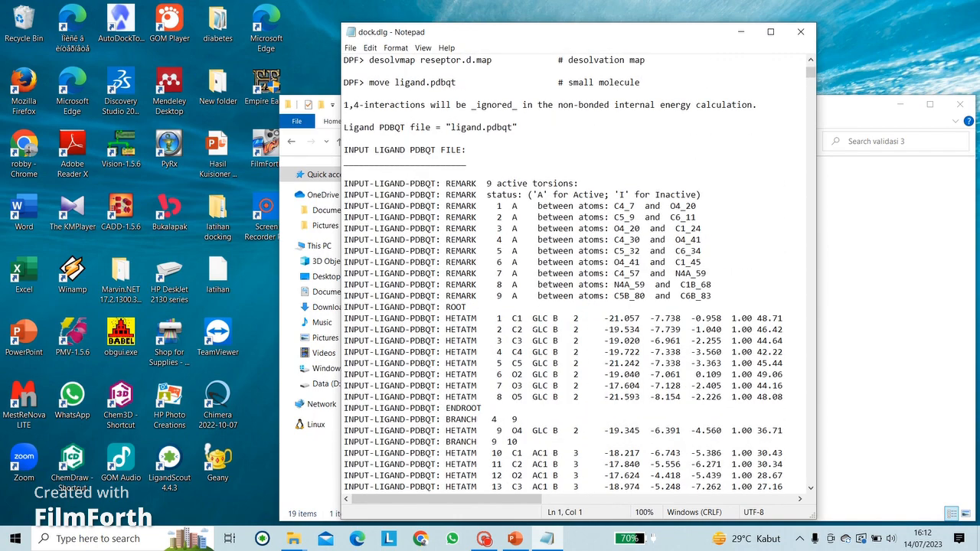
{"action": "key", "text": "ctrl+f"}
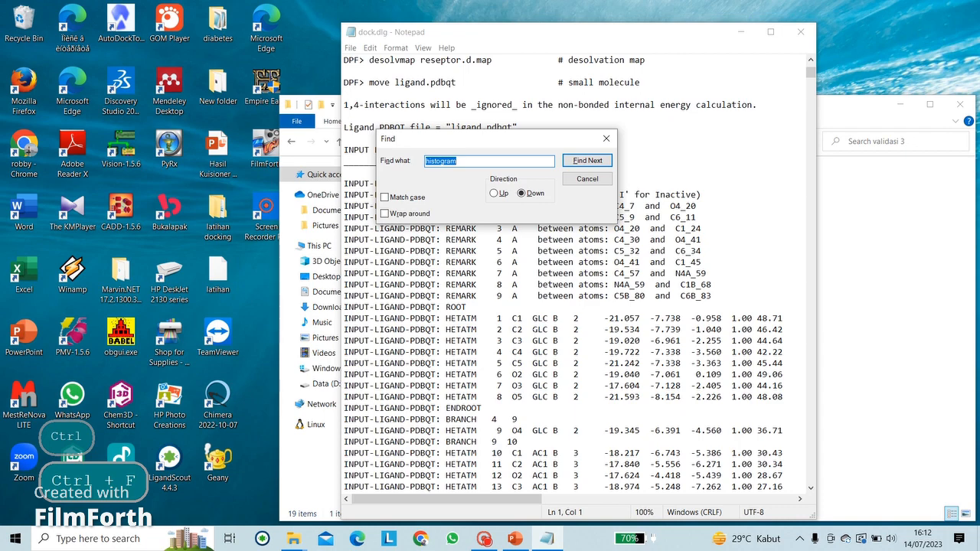
{"action": "key", "text": "Return"}
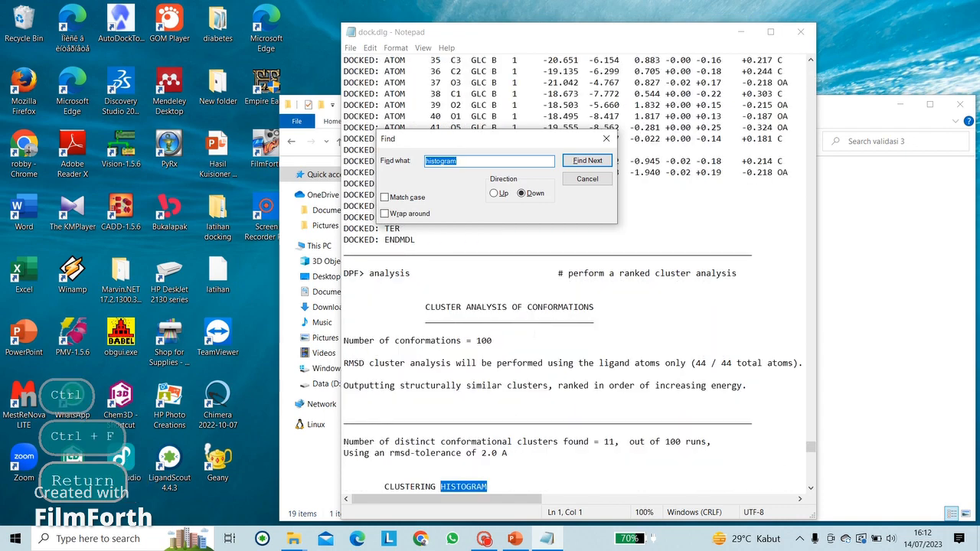
{"action": "left_click", "coordinate": [605, 140]}
{"action": "scroll", "coordinate": [606, 140], "scroll_direction": "down", "scroll_amount": 7}
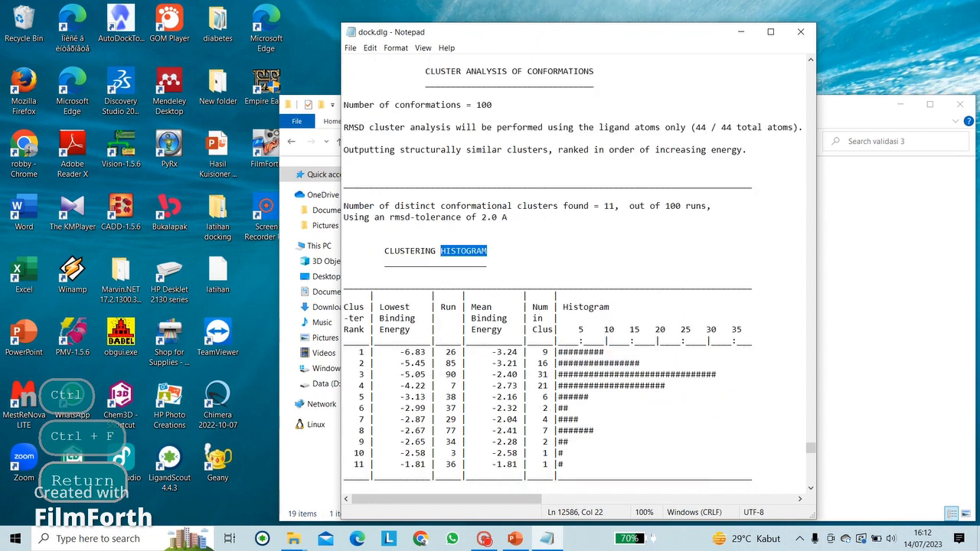
Compare the longest histogram bar, its cluster rank, and the lowest binding energy of the first cluster in the clustering table.
{"action": "left_click_drag", "start_coordinate": [558, 374], "coordinate": [715, 374]}
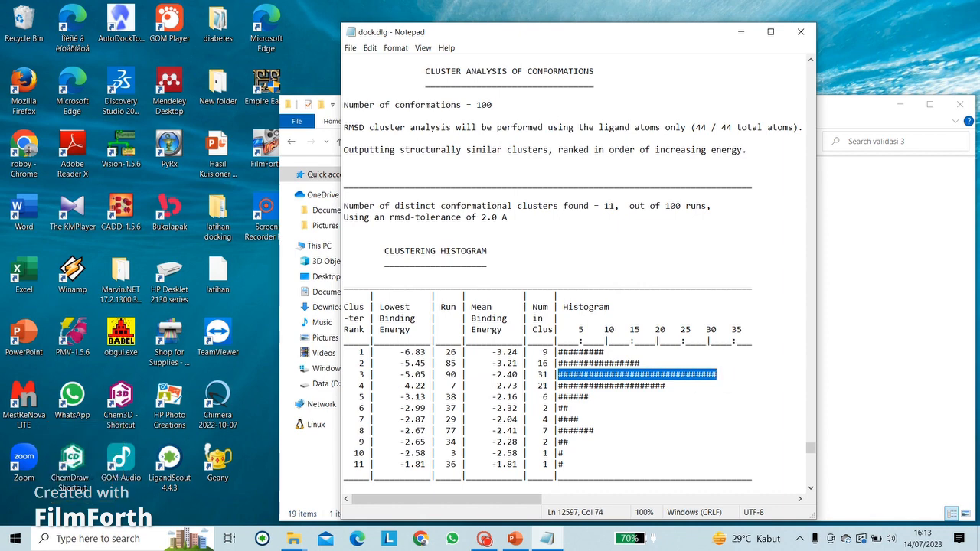
{"action": "double_click", "coordinate": [362, 374]}
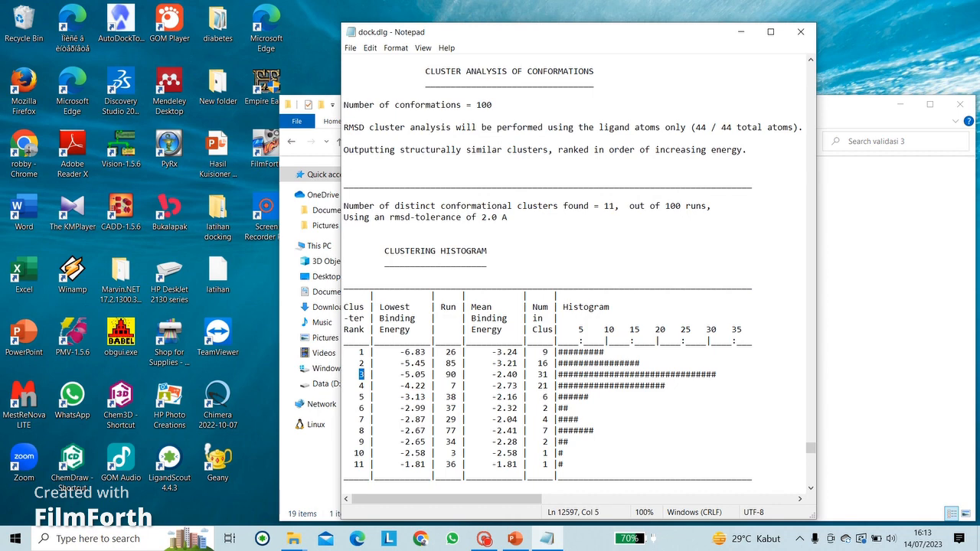
{"action": "left_click_drag", "start_coordinate": [715, 375], "coordinate": [558, 374]}
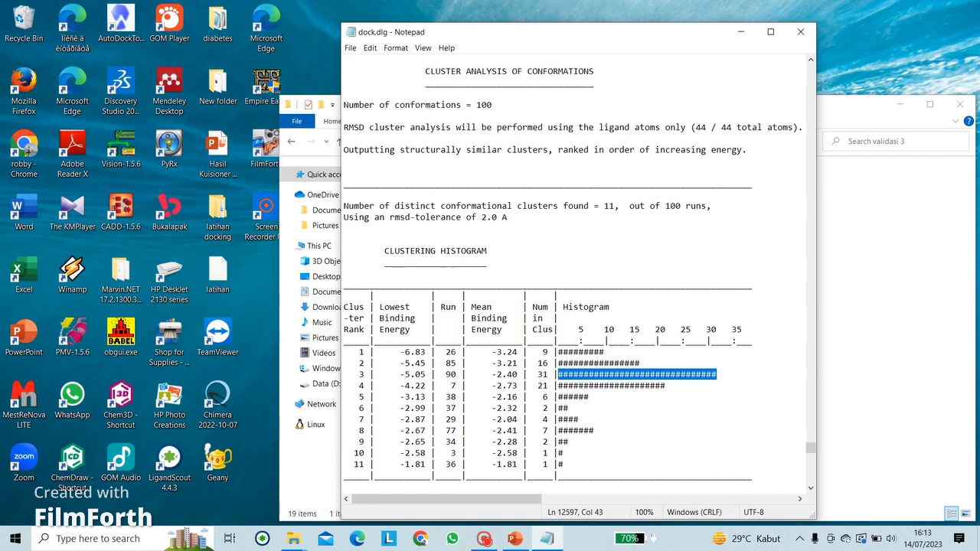
{"action": "left_click_drag", "start_coordinate": [399, 352], "coordinate": [426, 352]}
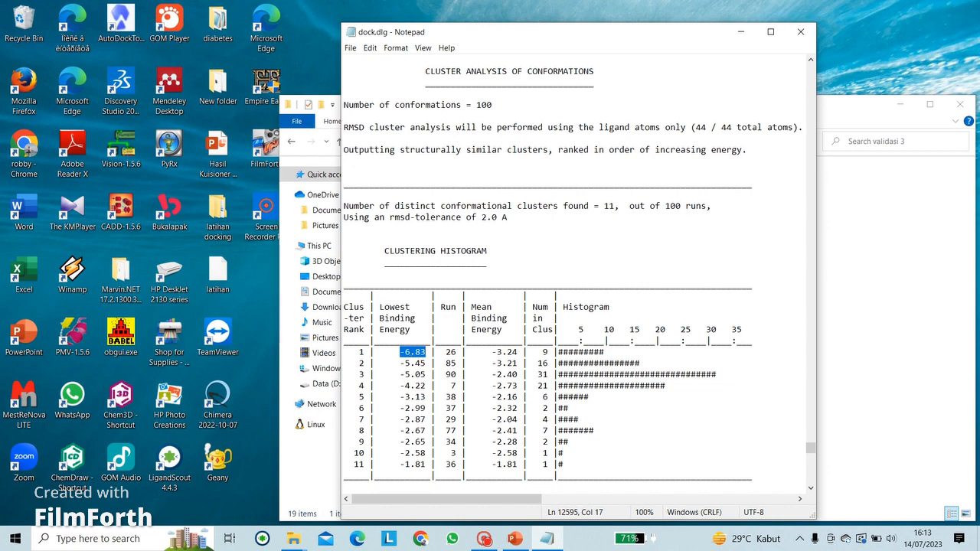
{"action": "left_click_drag", "start_coordinate": [715, 374], "coordinate": [558, 373]}
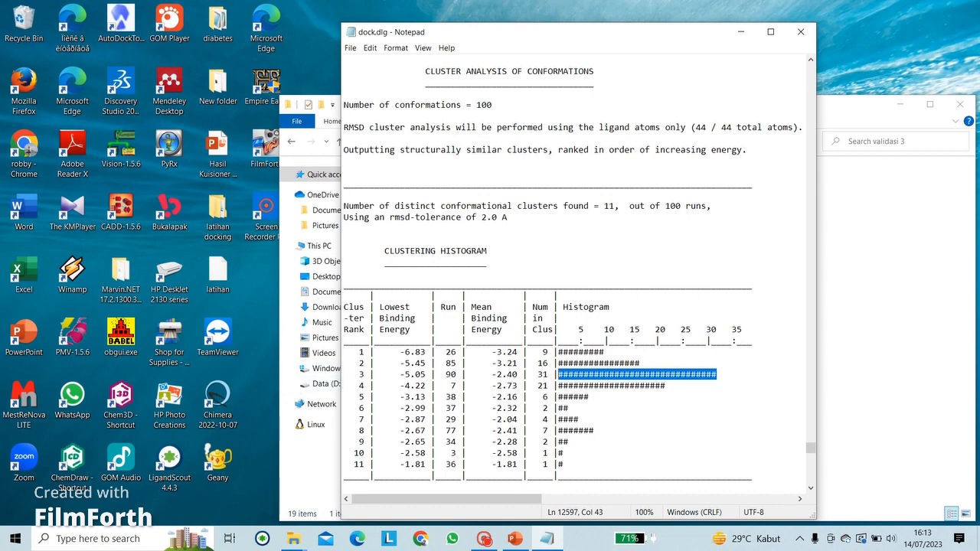
{"action": "left_click", "coordinate": [364, 373]}
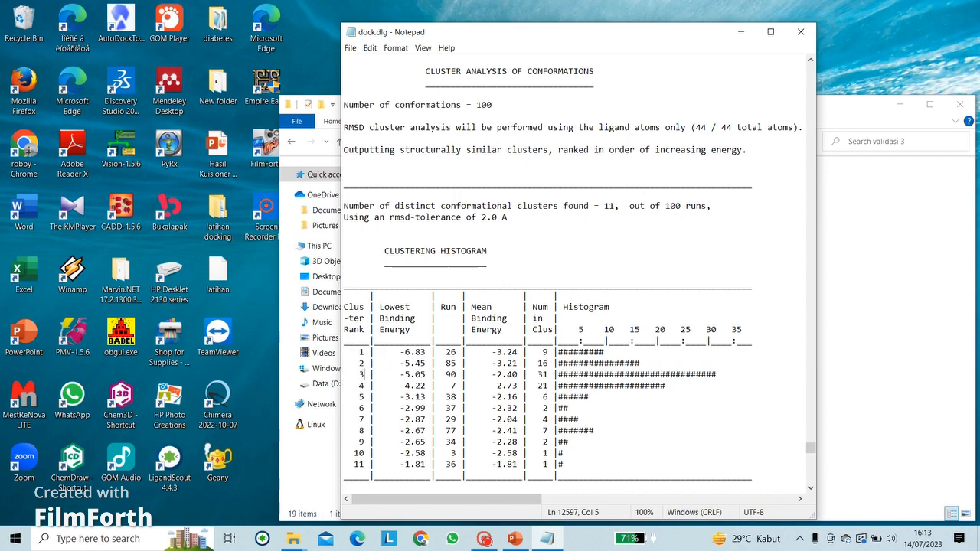
Find the lowest-energy docked conformation of cluster rank 3 and highlight its cluster rank line.
{"action": "scroll", "coordinate": [364, 374], "scroll_direction": "down", "scroll_amount": 10}
{"action": "scroll", "coordinate": [548, 273], "scroll_direction": "down", "scroll_amount": 20}
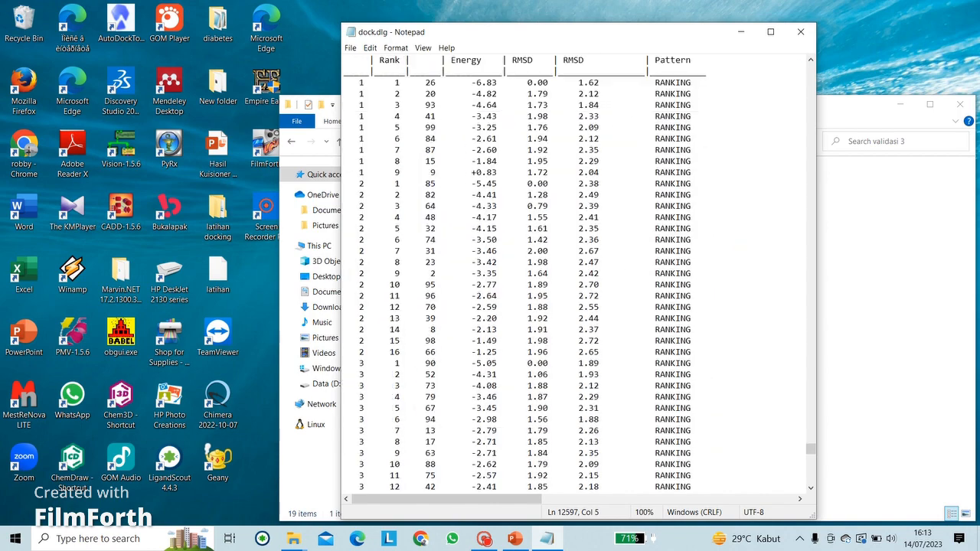
{"action": "scroll", "coordinate": [548, 273], "scroll_direction": "down", "scroll_amount": 20}
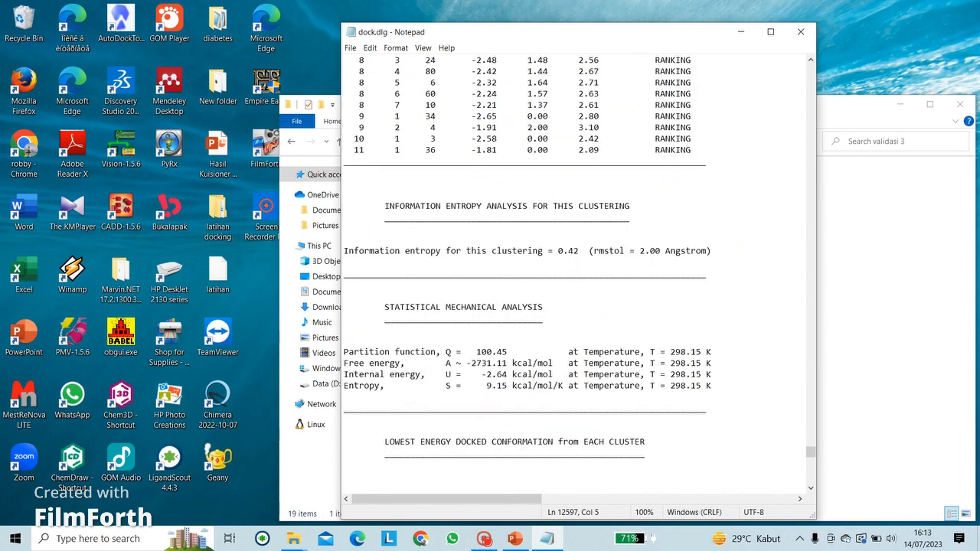
{"action": "scroll", "coordinate": [548, 274], "scroll_direction": "down", "scroll_amount": 20}
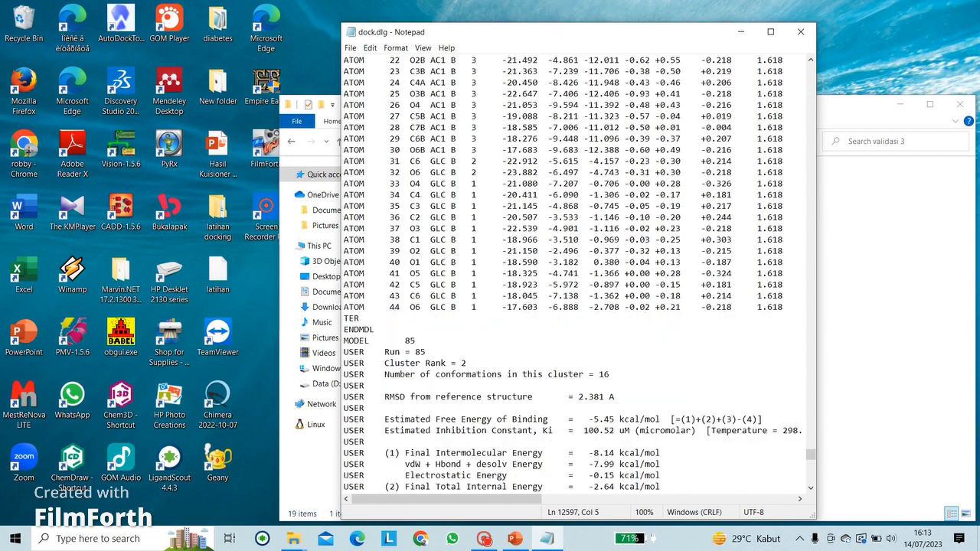
{"action": "scroll", "coordinate": [579, 273], "scroll_direction": "down", "scroll_amount": 10}
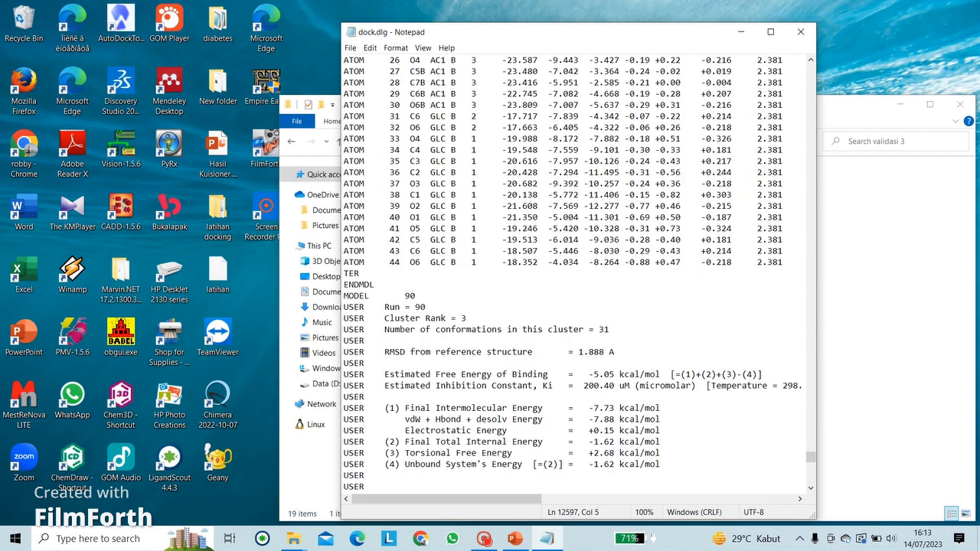
{"action": "left_click_drag", "start_coordinate": [384, 318], "coordinate": [466, 317]}
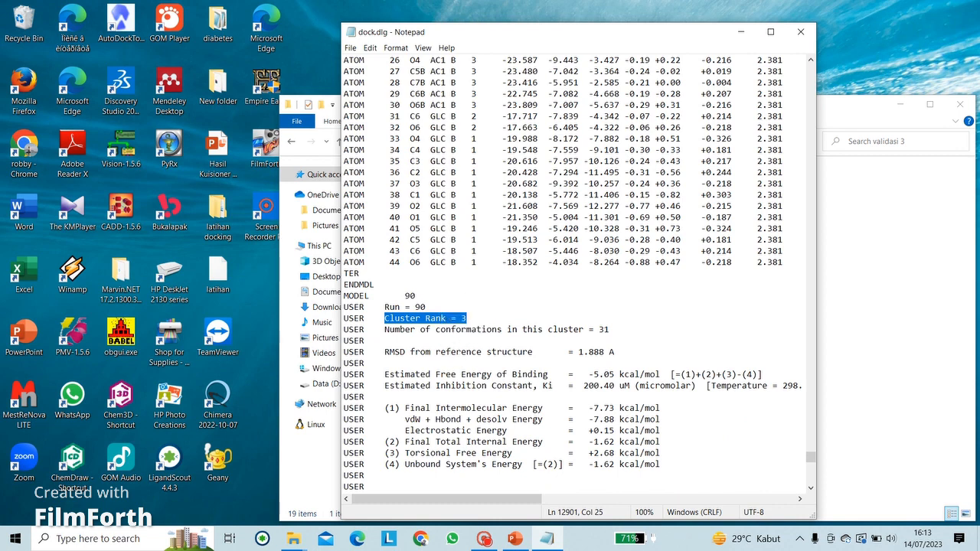
Examine the RMSD from reference structure reported for the cluster rank 3 conformation.
{"action": "left_click_drag", "start_coordinate": [580, 351], "coordinate": [614, 353]}
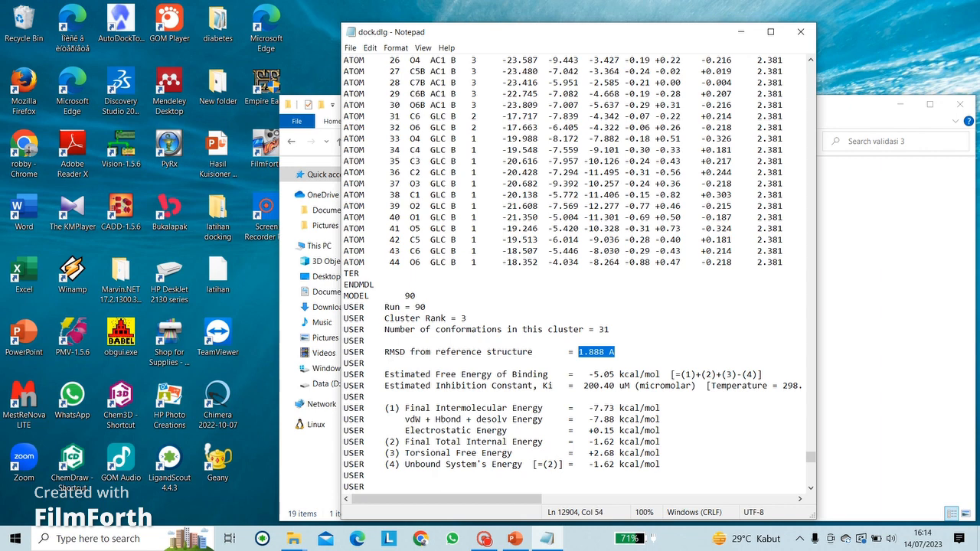
{"action": "left_click_drag", "start_coordinate": [385, 352], "coordinate": [431, 360]}
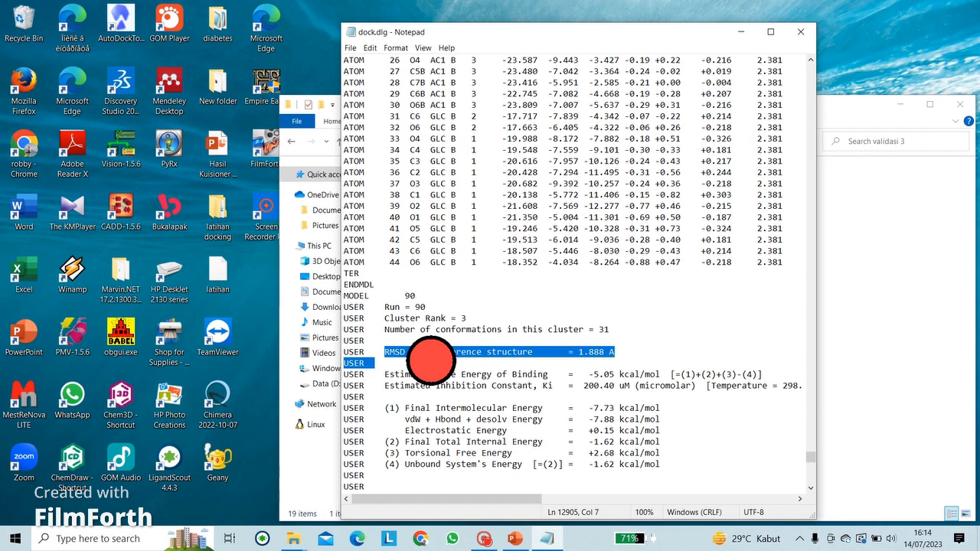
{"action": "left_click_drag", "start_coordinate": [431, 360], "coordinate": [617, 347]}
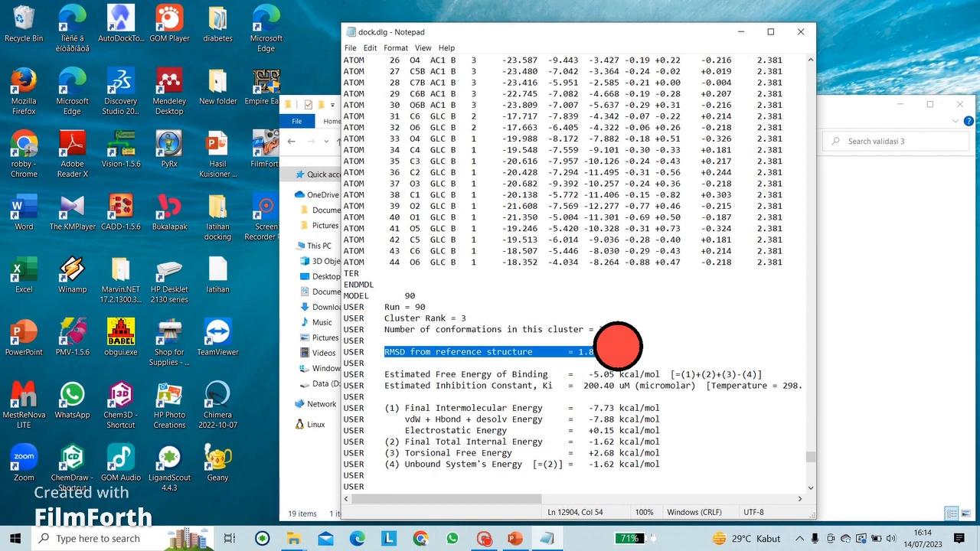
{"action": "key", "text": "shift+Up"}
{"action": "left_click", "coordinate": [617, 346]}
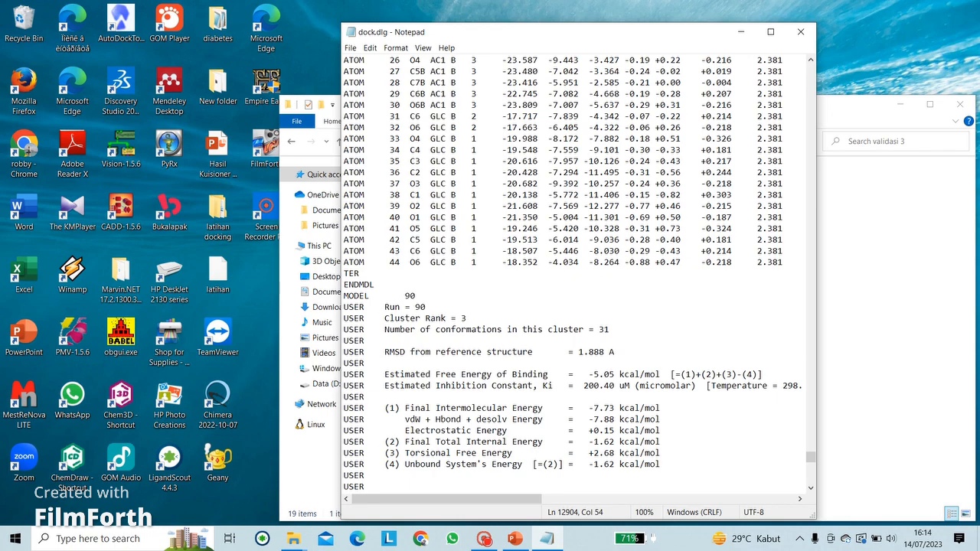
Copy all ATOM coordinate lines, 1 through 44, of the cluster rank 3 conformation in dock.dlg.
{"action": "scroll", "coordinate": [570, 273], "scroll_direction": "down", "scroll_amount": 9}
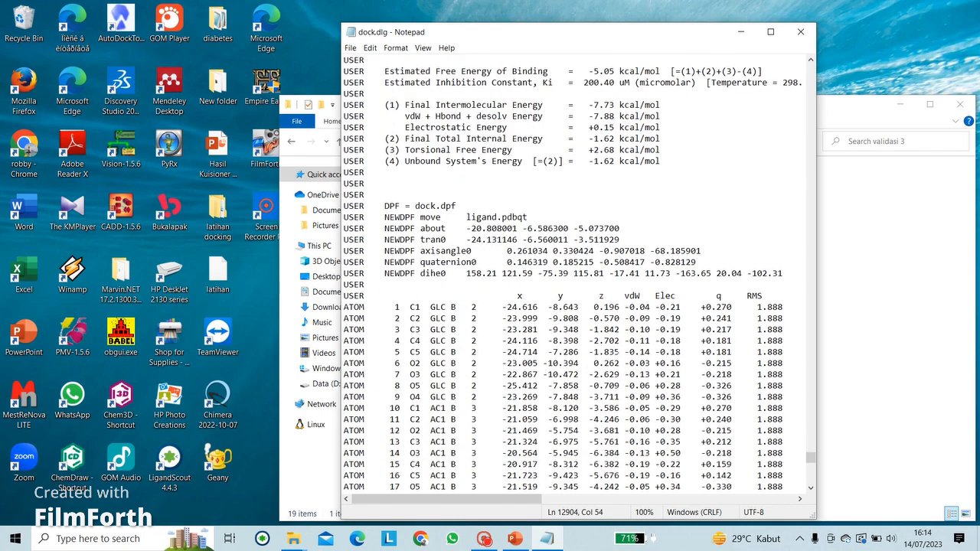
{"action": "scroll", "coordinate": [571, 274], "scroll_direction": "down", "scroll_amount": 1}
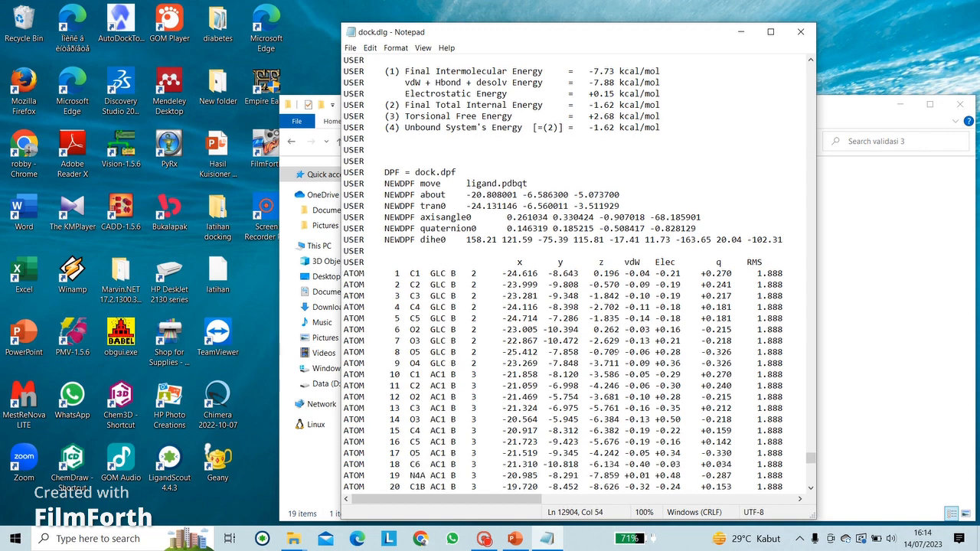
{"action": "scroll", "coordinate": [570, 273], "scroll_direction": "down", "scroll_amount": 2}
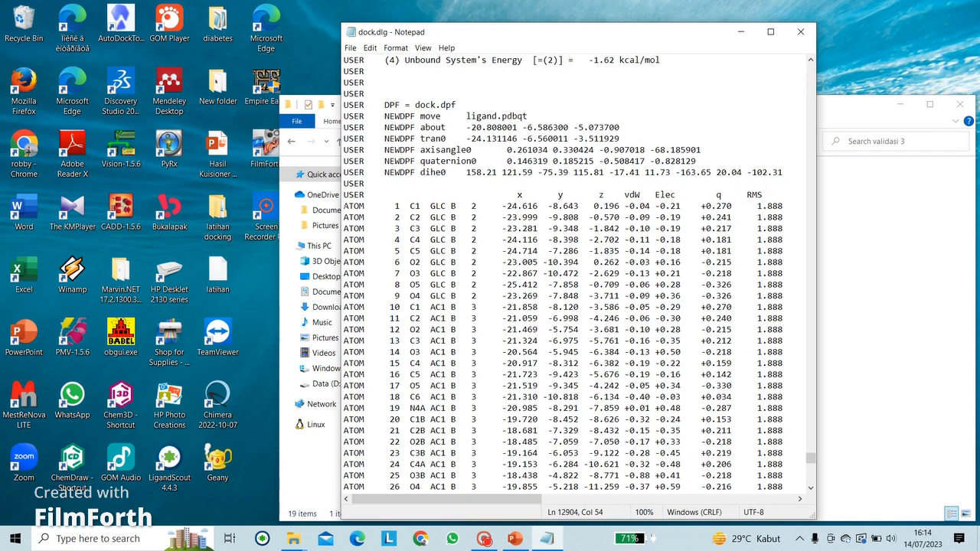
{"action": "left_click_drag", "start_coordinate": [344, 206], "coordinate": [791, 238]}
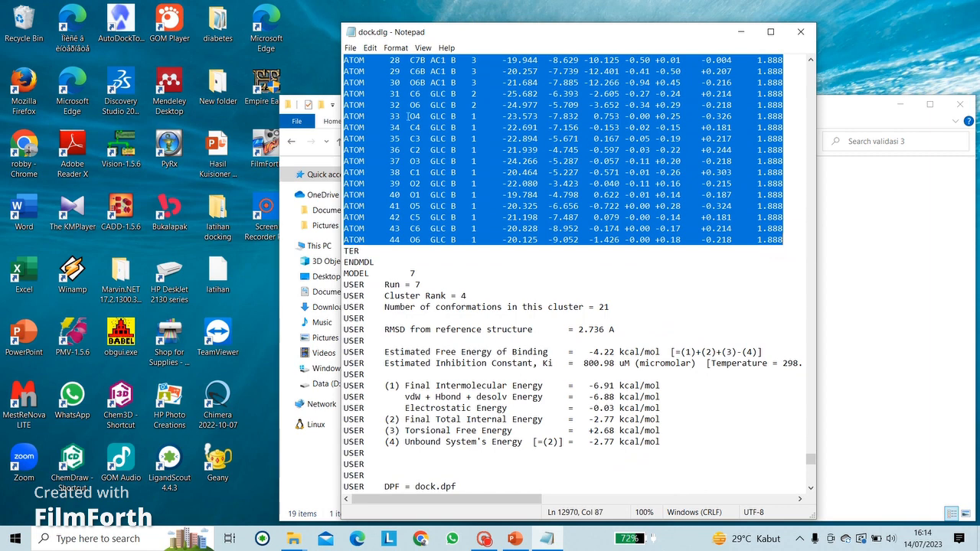
{"action": "right_click", "coordinate": [492, 105]}
{"action": "left_click", "coordinate": [520, 135]}
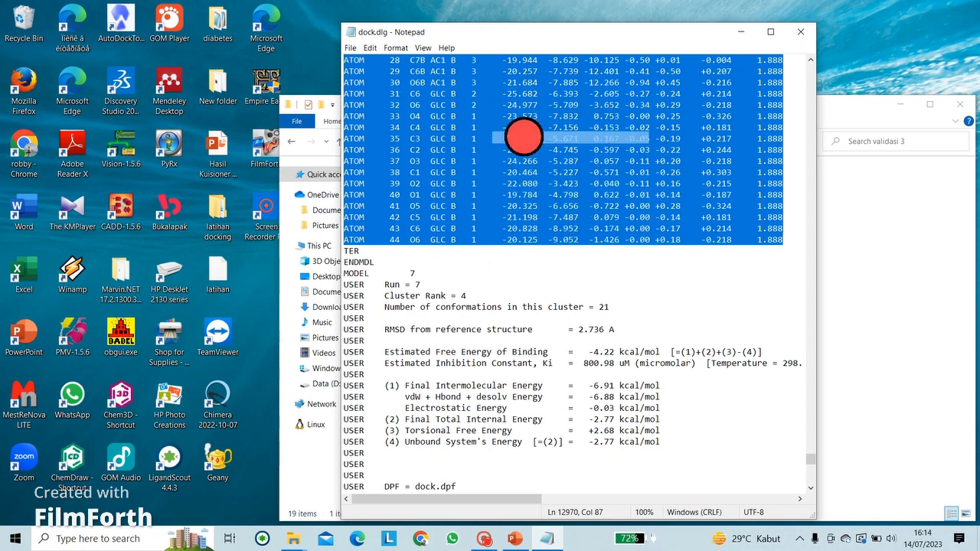
Paste the copied ATOM coordinate lines into a new, empty Notepad document.
{"action": "left_click", "coordinate": [350, 48]}
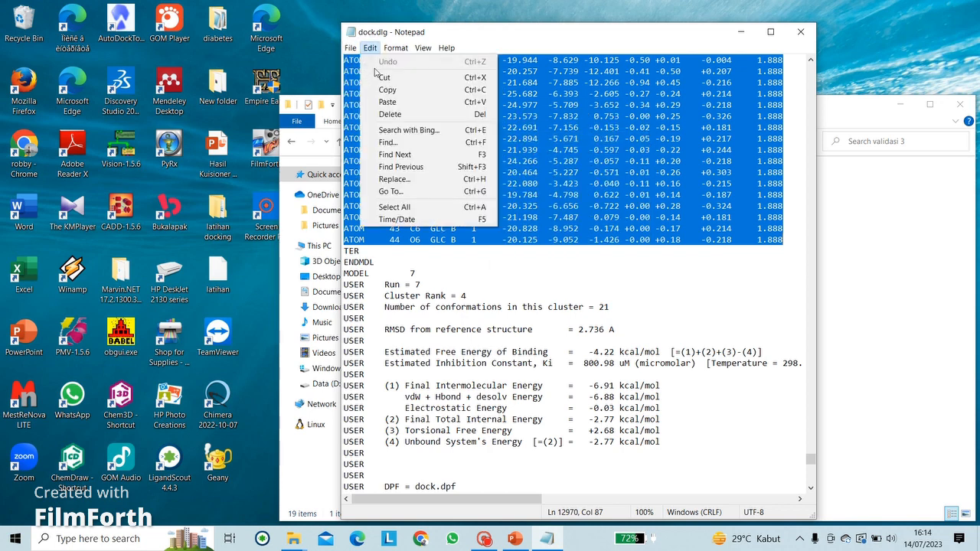
{"action": "left_click", "coordinate": [375, 73]}
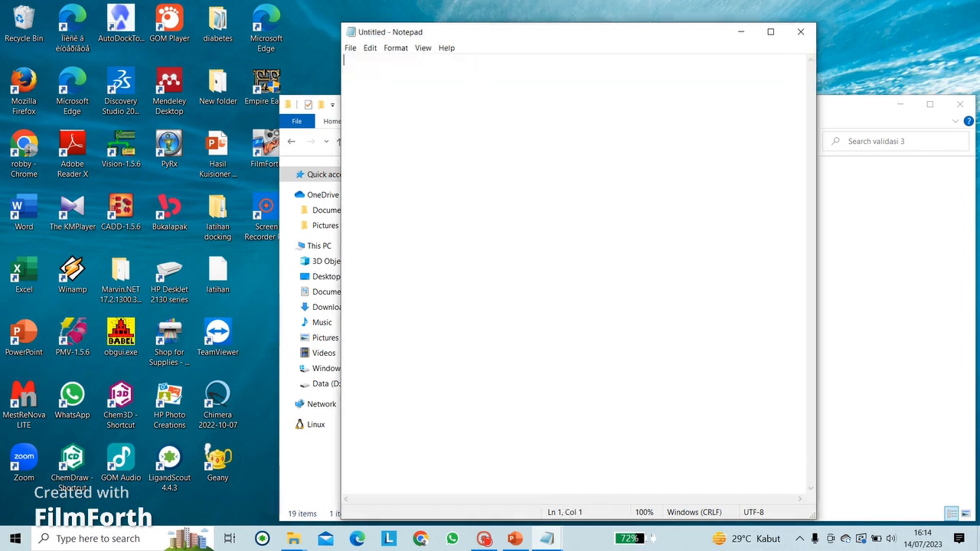
{"action": "right_click", "coordinate": [372, 87]}
{"action": "left_click", "coordinate": [399, 133]}
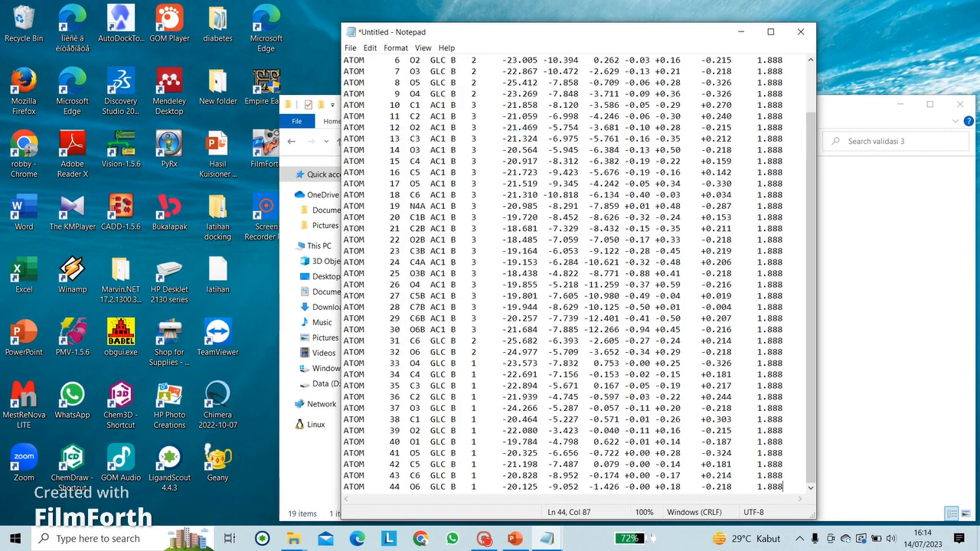
Save the pasted coordinates as latihasVis.txt in the Downloads folder, and close both that document and dock.dlg.
{"action": "left_click", "coordinate": [354, 47]}
{"action": "left_click", "coordinate": [379, 110]}
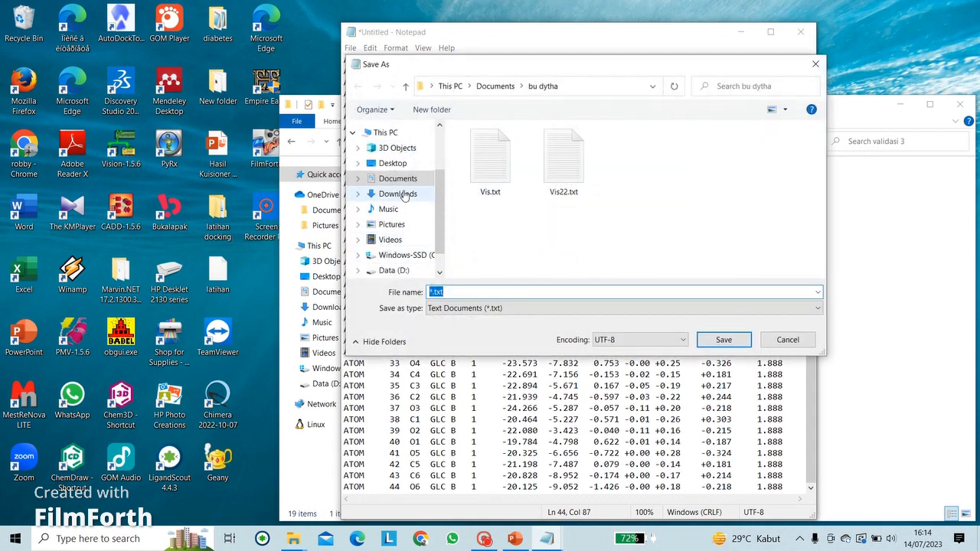
{"action": "left_click", "coordinate": [404, 196]}
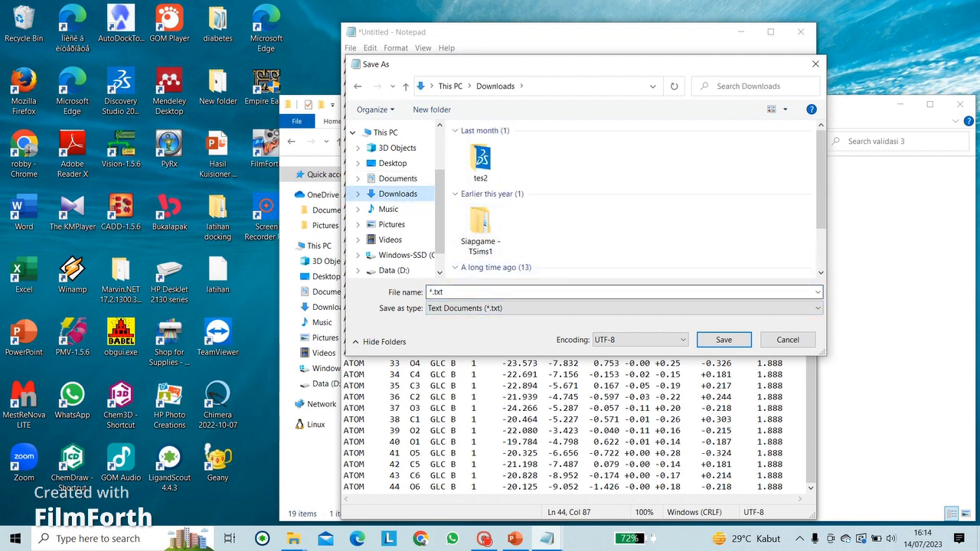
{"action": "left_click", "coordinate": [436, 293]}
{"action": "left_click", "coordinate": [439, 292]}
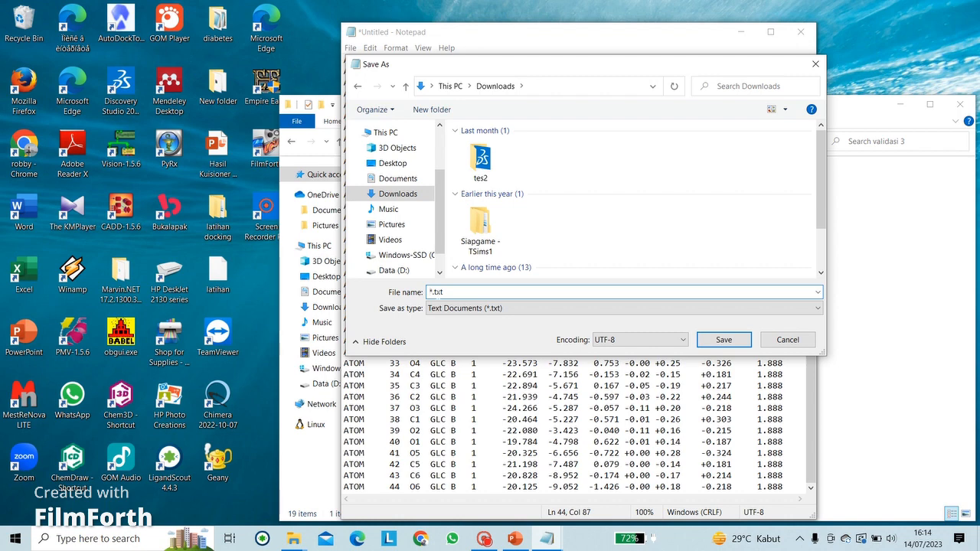
{"action": "key", "text": "Right"}
{"action": "key", "text": "BackSpace"}
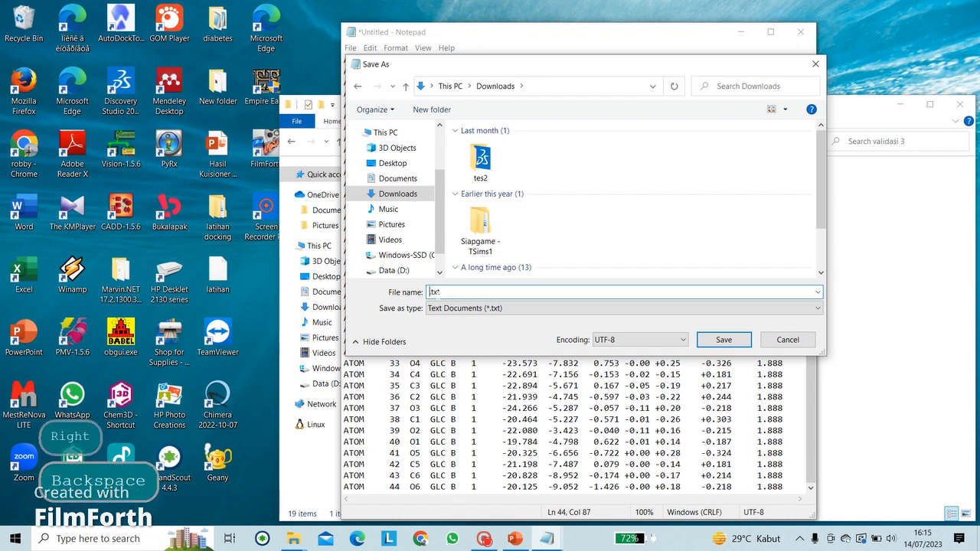
{"action": "type", "text": "lat"}
{"action": "type", "text": "ihas"}
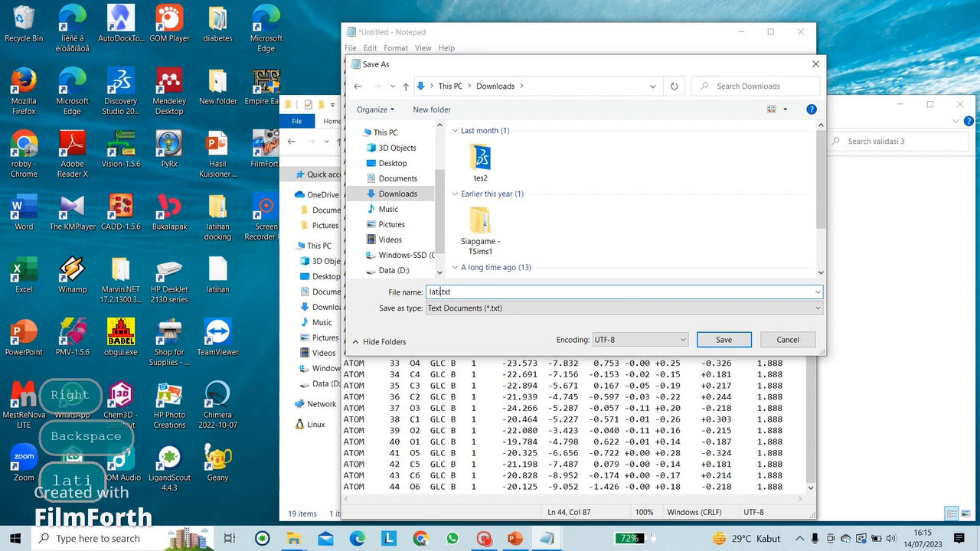
{"action": "type", "text": "Vis"}
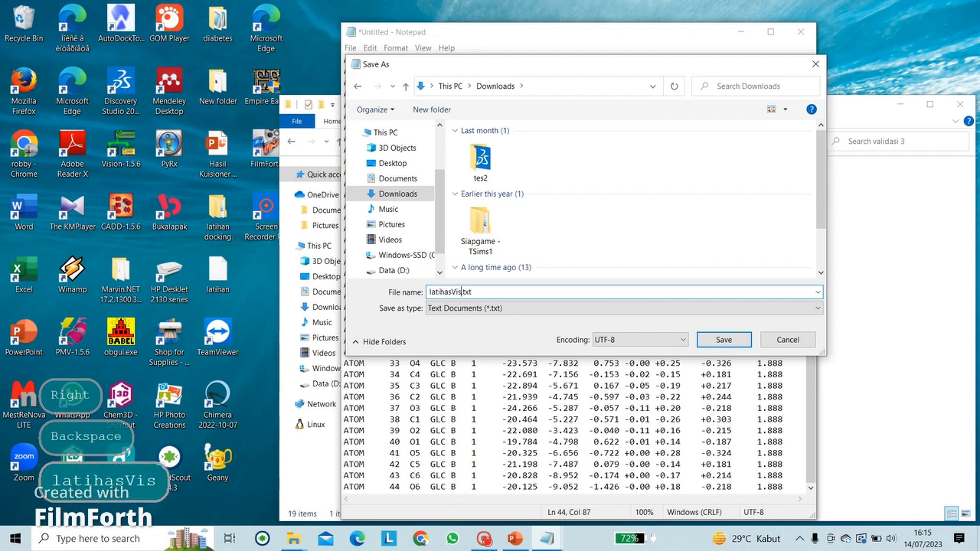
{"action": "left_click", "coordinate": [708, 343]}
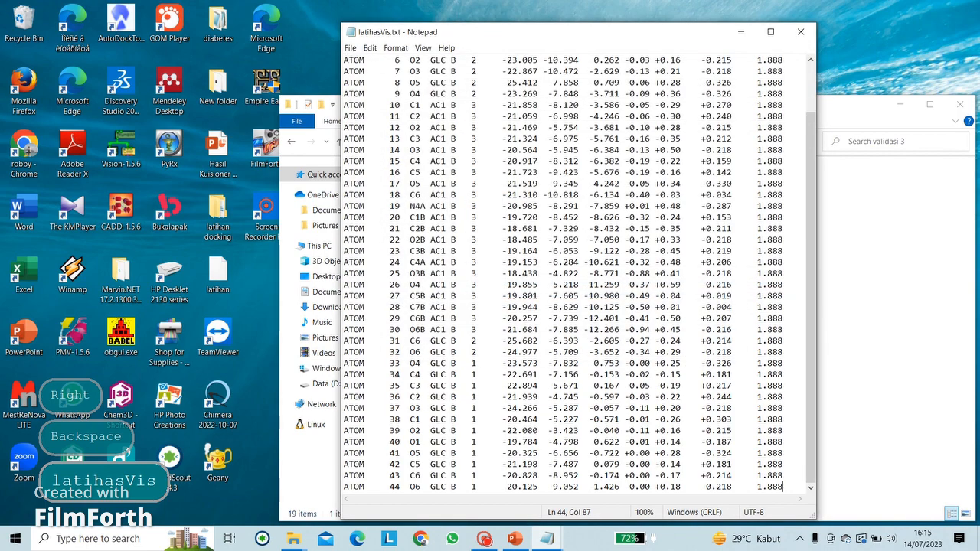
{"action": "left_click", "coordinate": [798, 31]}
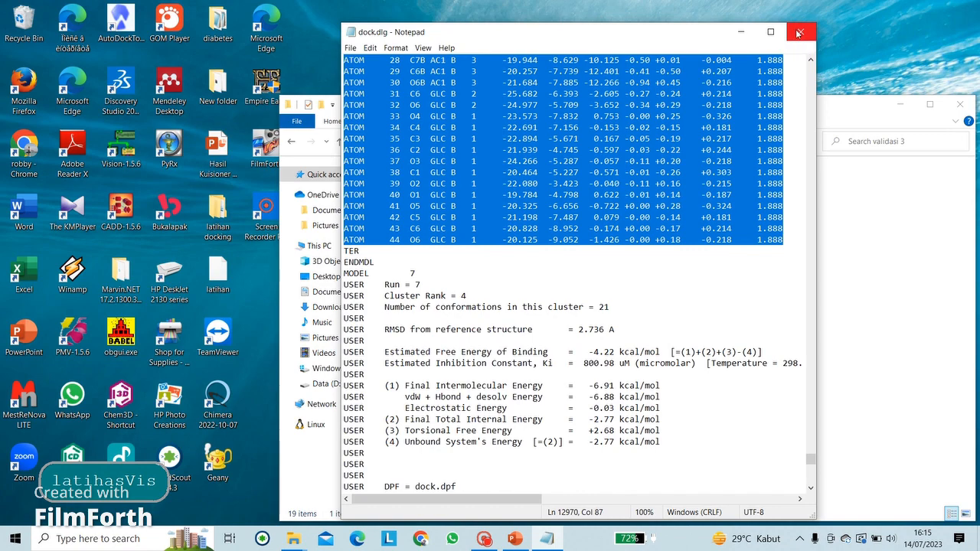
{"action": "left_click", "coordinate": [798, 32]}
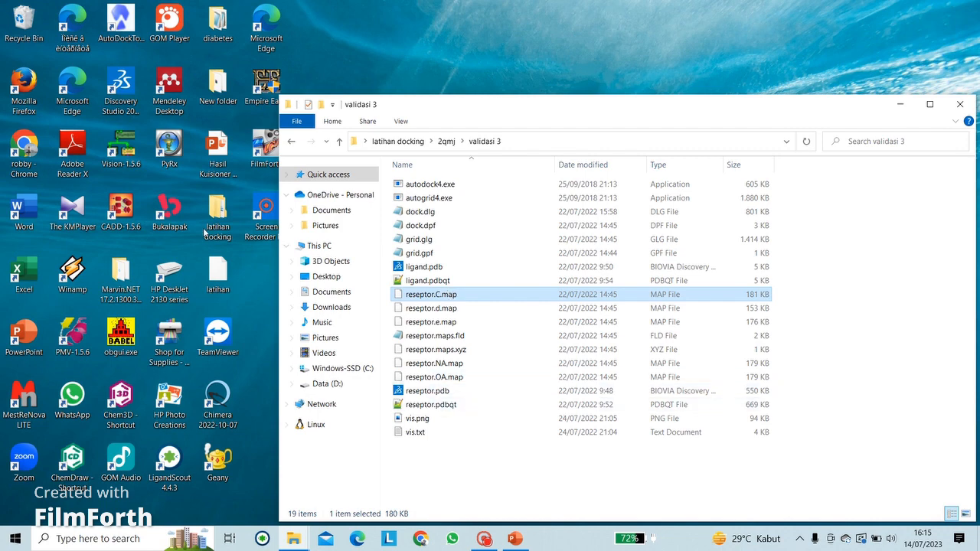
Switch to Discovery Studio Visualizer and open ligand.pdb from the validasi 3 folder.
{"action": "double_click", "coordinate": [132, 91]}
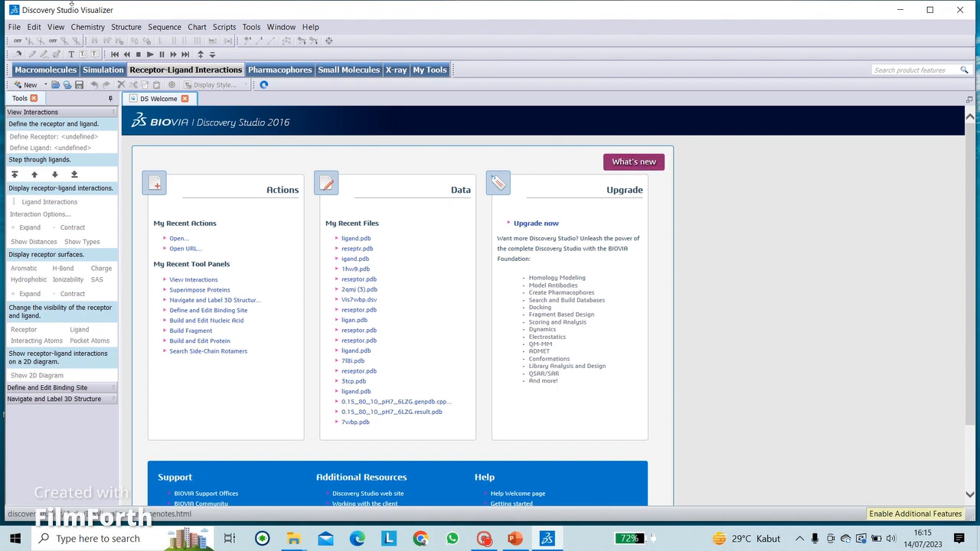
{"action": "left_click", "coordinate": [13, 27]}
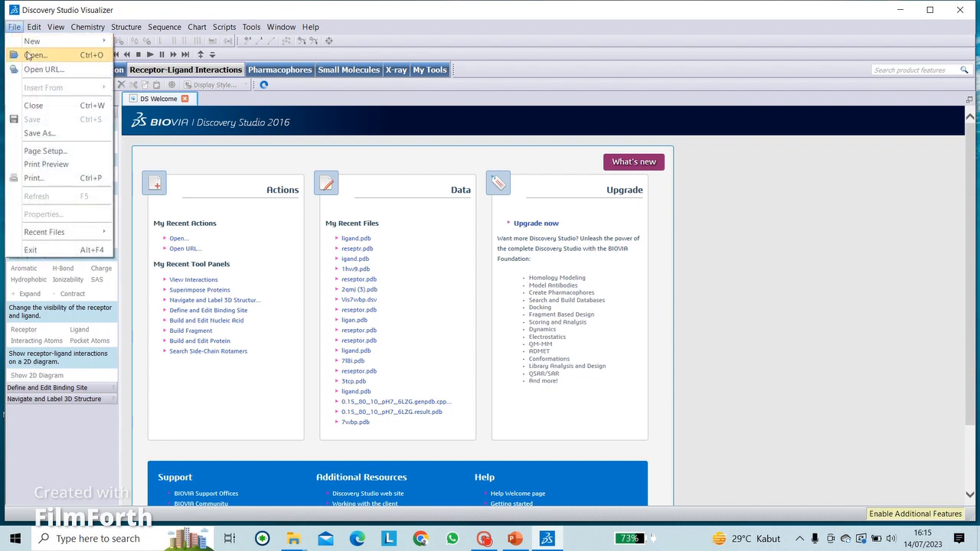
{"action": "left_click", "coordinate": [31, 55]}
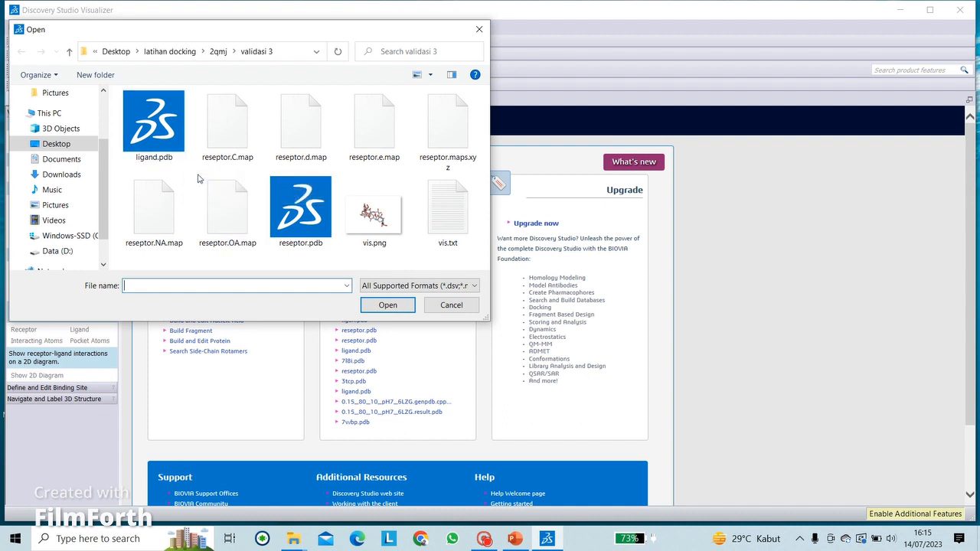
{"action": "left_click", "coordinate": [173, 137]}
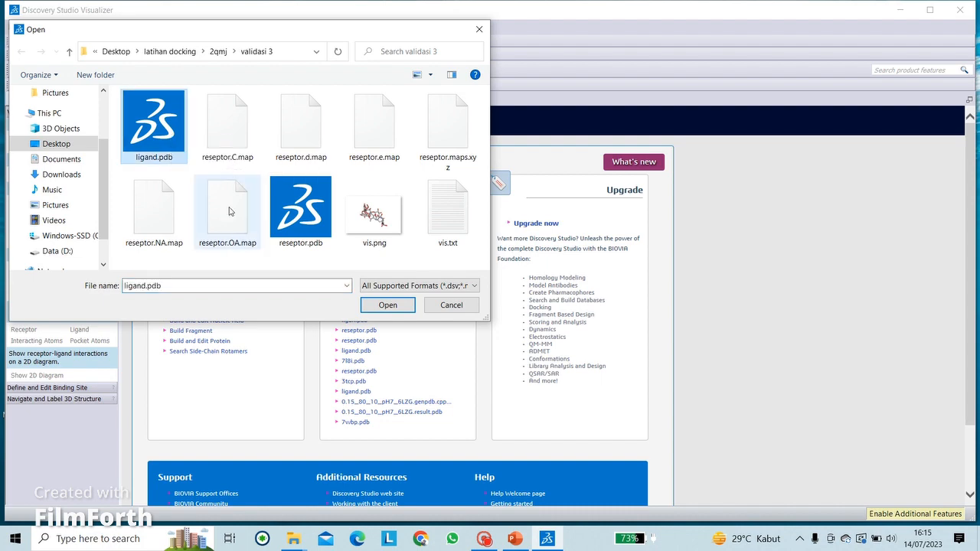
{"action": "left_click", "coordinate": [371, 298]}
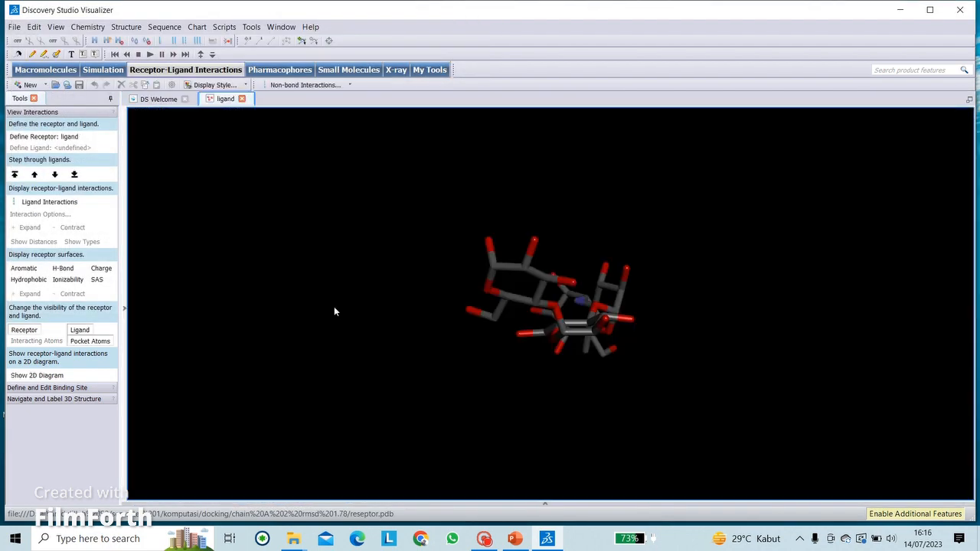
Apply the Publication Quality visualization script to the ligand structure.
{"action": "left_click", "coordinate": [227, 26]}
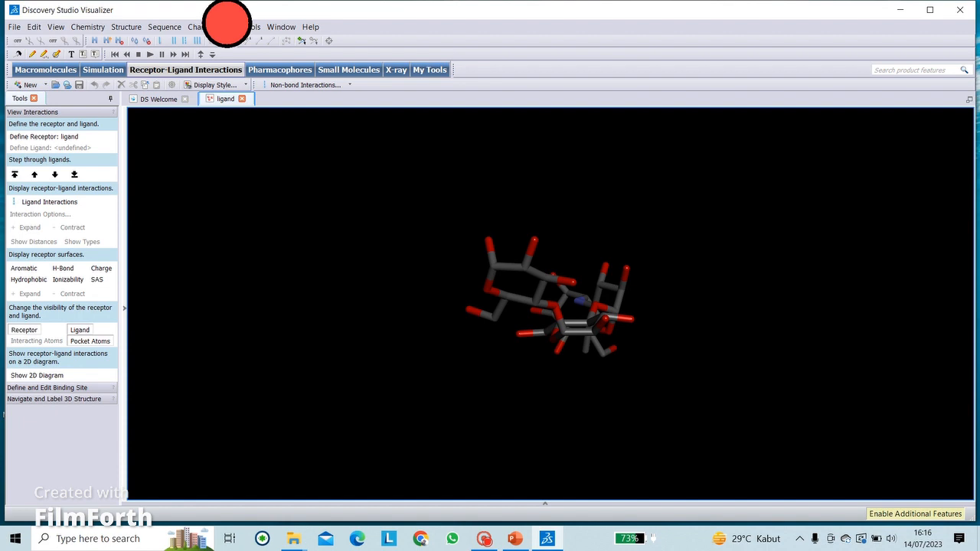
{"action": "left_click", "coordinate": [231, 28]}
{"action": "left_click", "coordinate": [238, 35]}
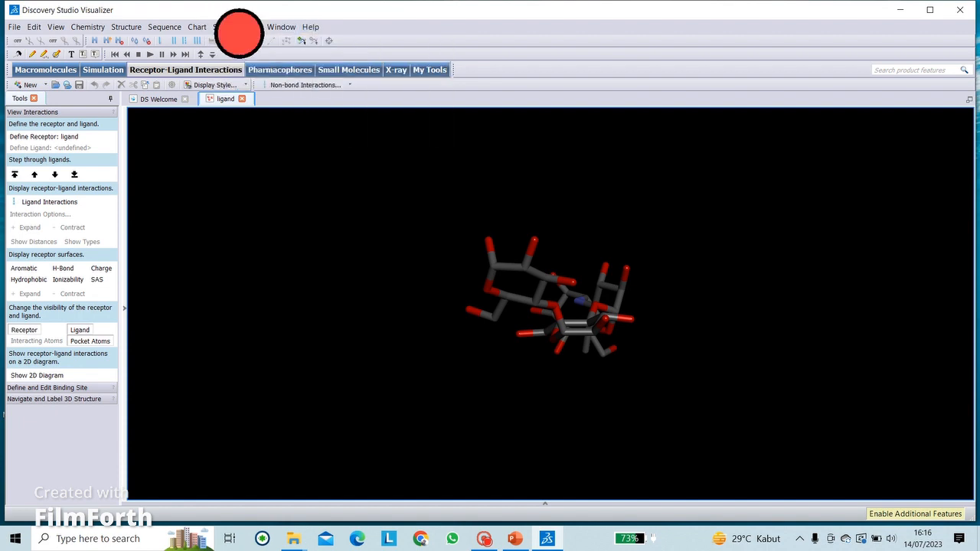
{"action": "left_click", "coordinate": [232, 28]}
{"action": "mouse_move", "coordinate": [239, 42]}
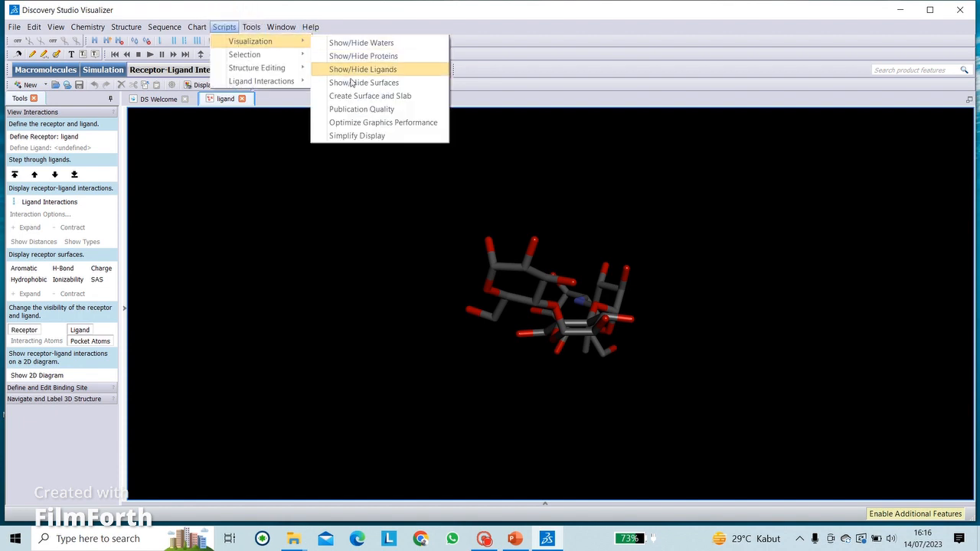
{"action": "left_click", "coordinate": [351, 107]}
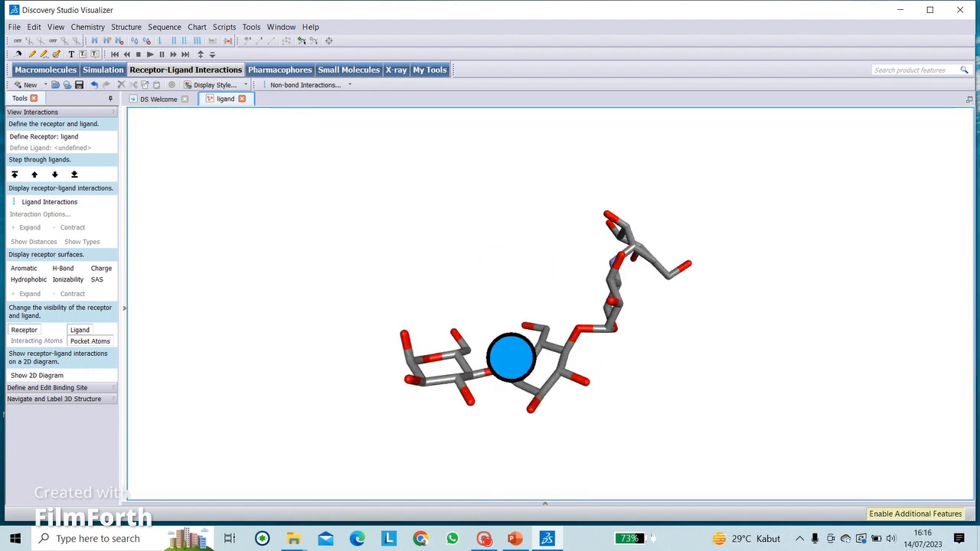
{"action": "left_click_drag", "start_coordinate": [511, 358], "coordinate": [500, 388]}
Add latihasVis.txt from the Downloads folder to the ligand view so that both structures are overlaid.
{"action": "mouse_move", "coordinate": [306, 534]}
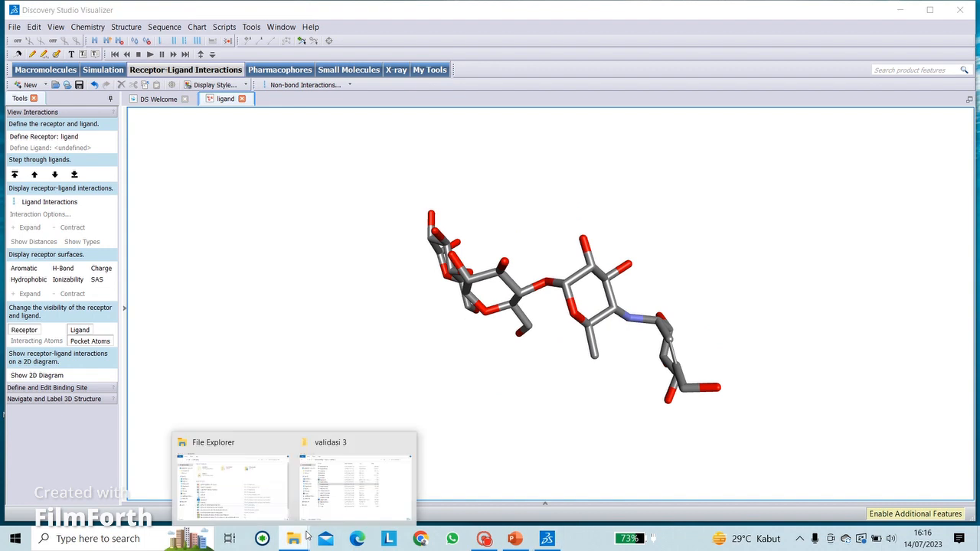
{"action": "left_click", "coordinate": [252, 493]}
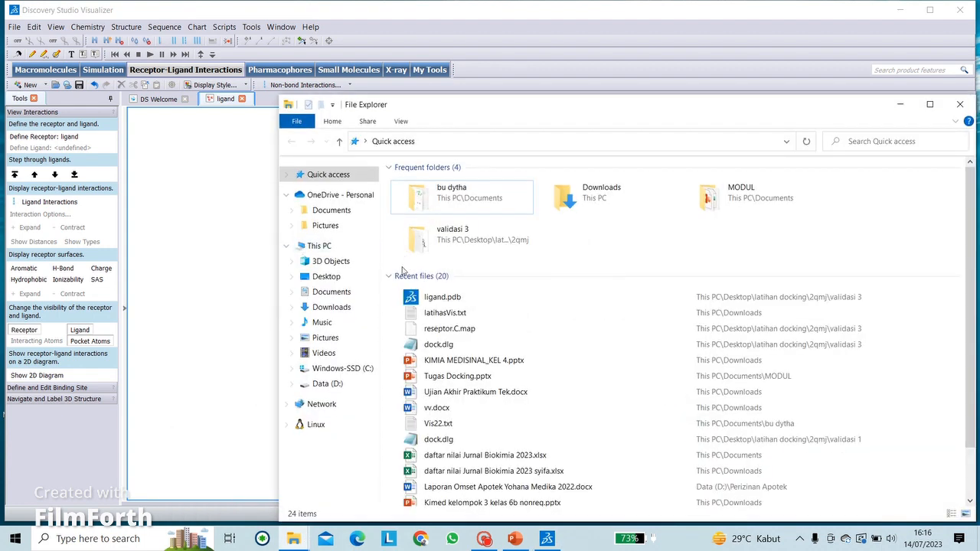
{"action": "left_click", "coordinate": [346, 307]}
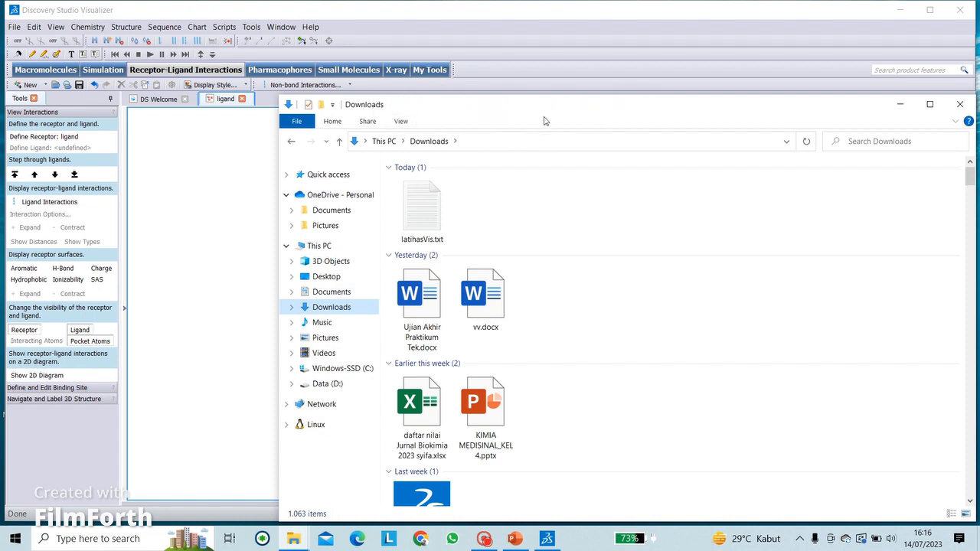
{"action": "left_click_drag", "start_coordinate": [547, 107], "coordinate": [283, 37]}
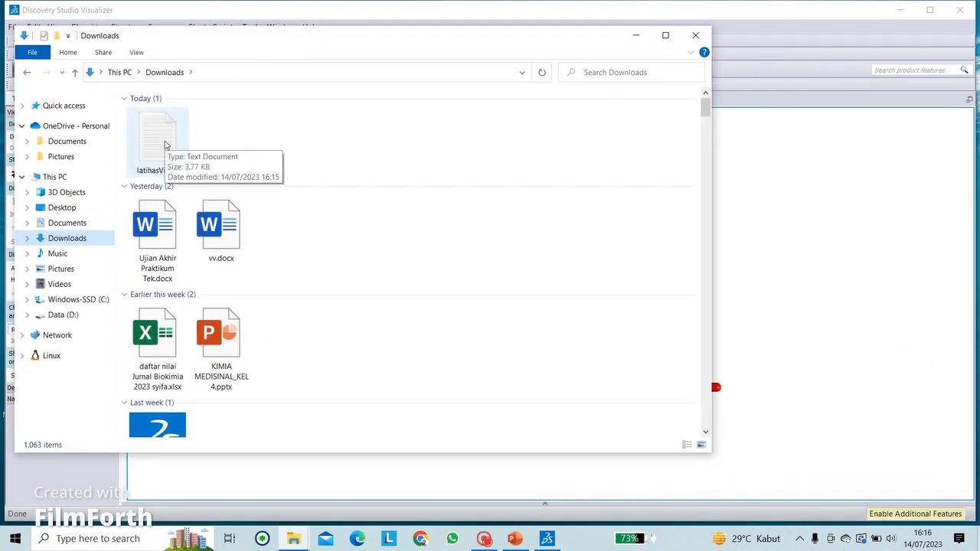
{"action": "left_click_drag", "start_coordinate": [165, 146], "coordinate": [807, 320]}
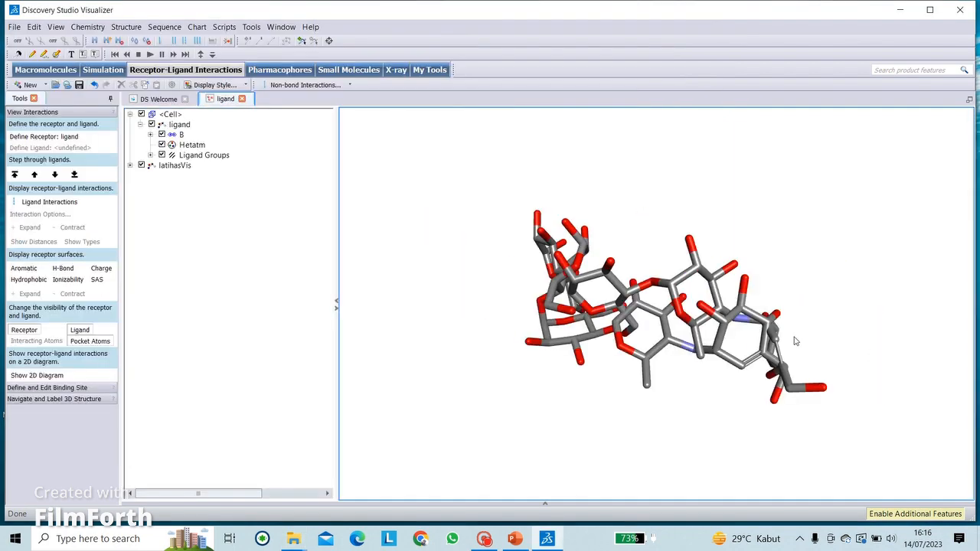
Color the carbon atoms only of the latihasVis structure in custom magenta (RGB 255, 0, 255), keeping the Stick display style.
{"action": "left_click_drag", "start_coordinate": [702, 278], "coordinate": [612, 456]}
{"action": "left_click_drag", "start_coordinate": [638, 212], "coordinate": [582, 365]}
{"action": "left_click_drag", "start_coordinate": [620, 301], "coordinate": [616, 374]}
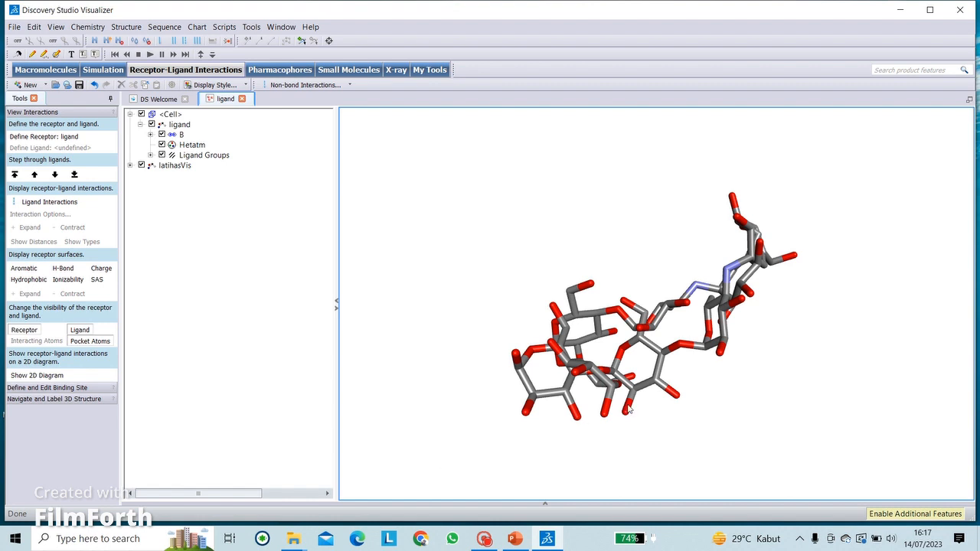
{"action": "right_click_drag", "start_coordinate": [630, 423], "coordinate": [647, 411]}
{"action": "right_click_drag", "start_coordinate": [623, 319], "coordinate": [648, 317]}
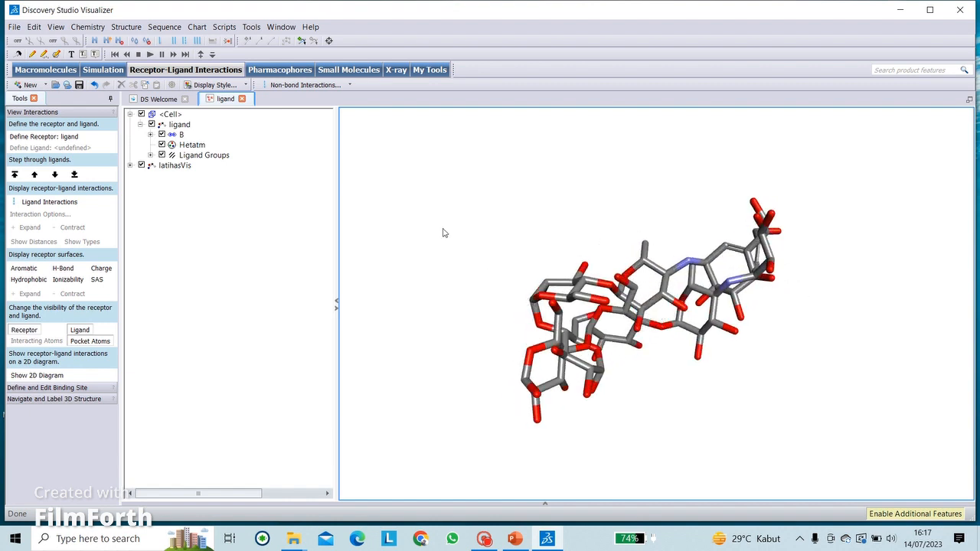
{"action": "left_click", "coordinate": [152, 166]}
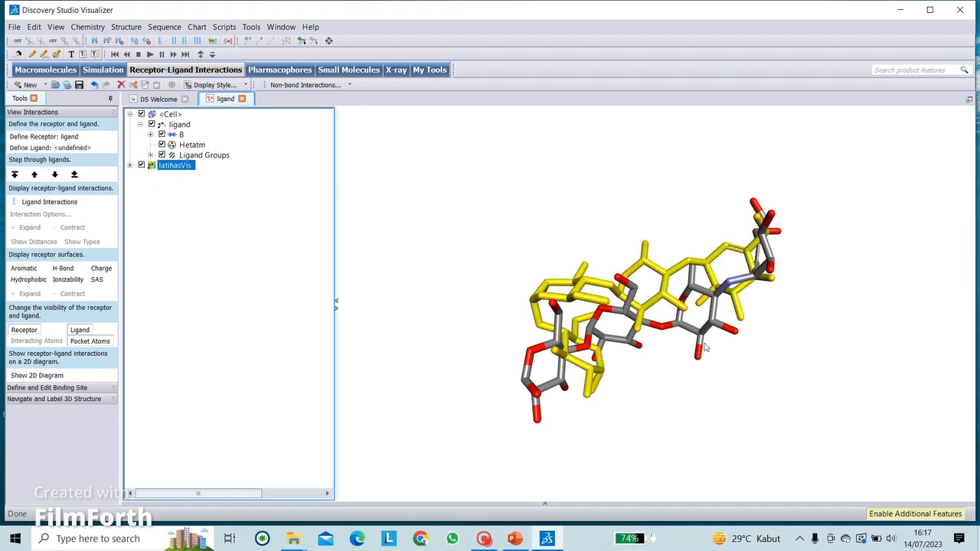
{"action": "right_click", "coordinate": [580, 290]}
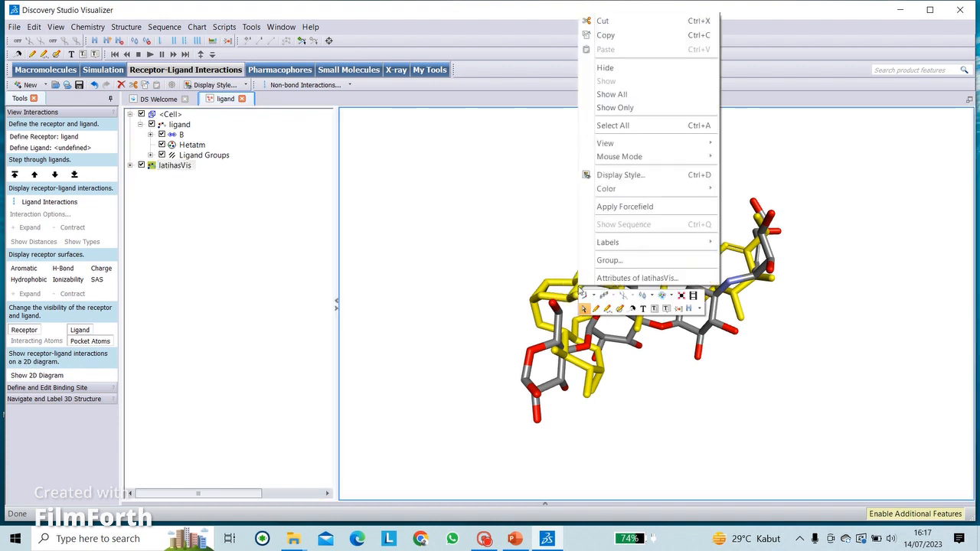
{"action": "left_click", "coordinate": [633, 176]}
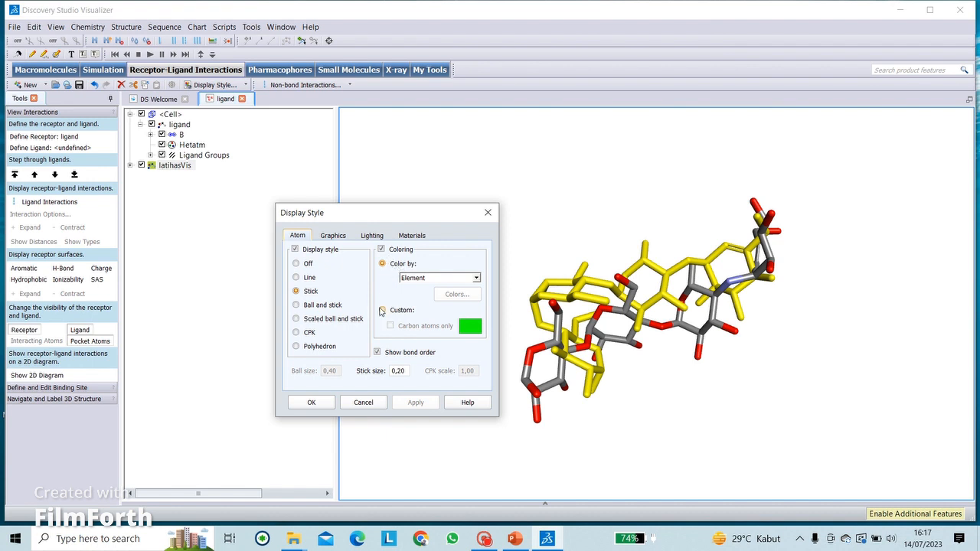
{"action": "left_click", "coordinate": [383, 310]}
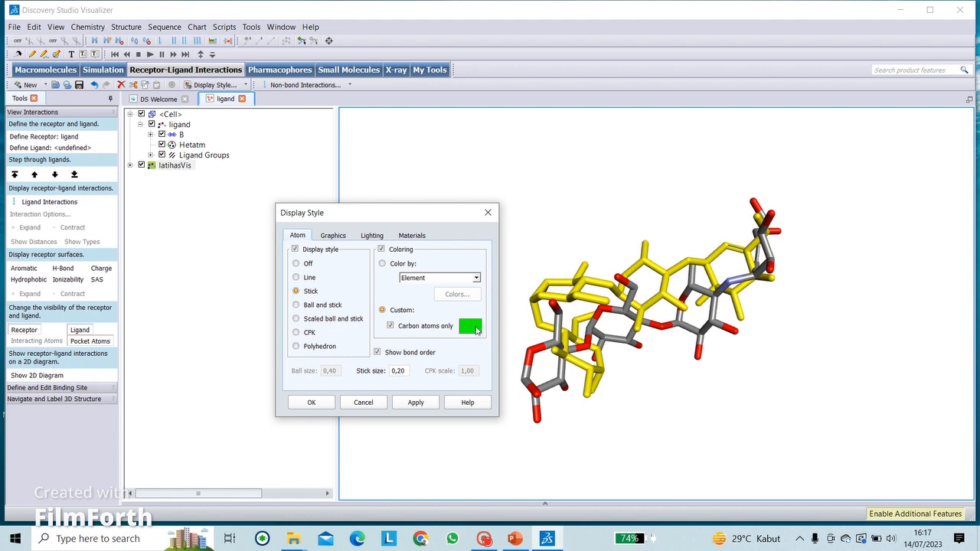
{"action": "left_click", "coordinate": [475, 329]}
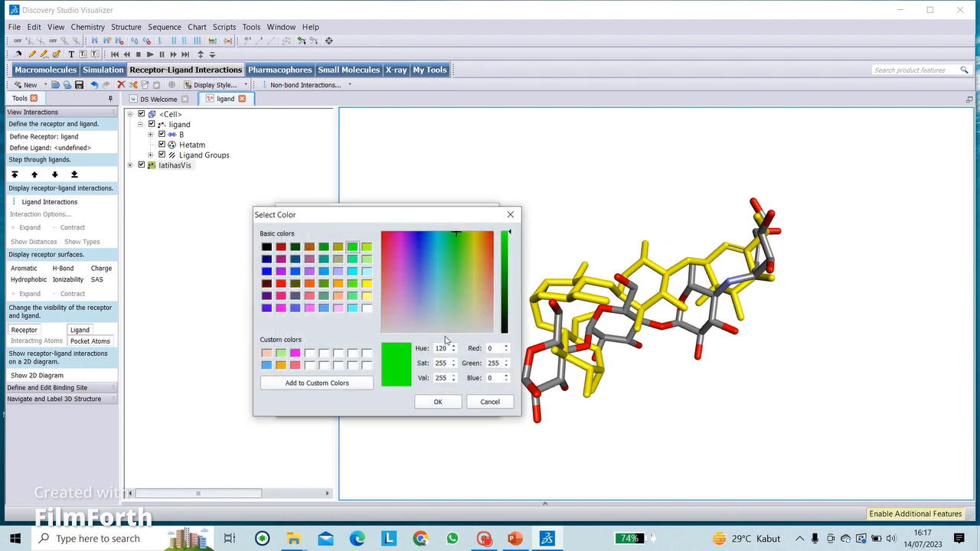
{"action": "left_click", "coordinate": [295, 353]}
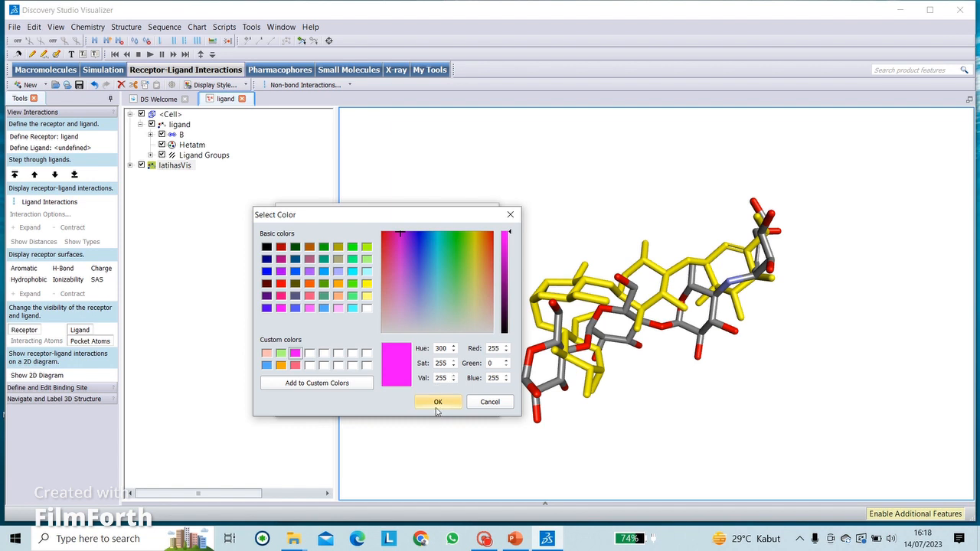
{"action": "left_click", "coordinate": [438, 400]}
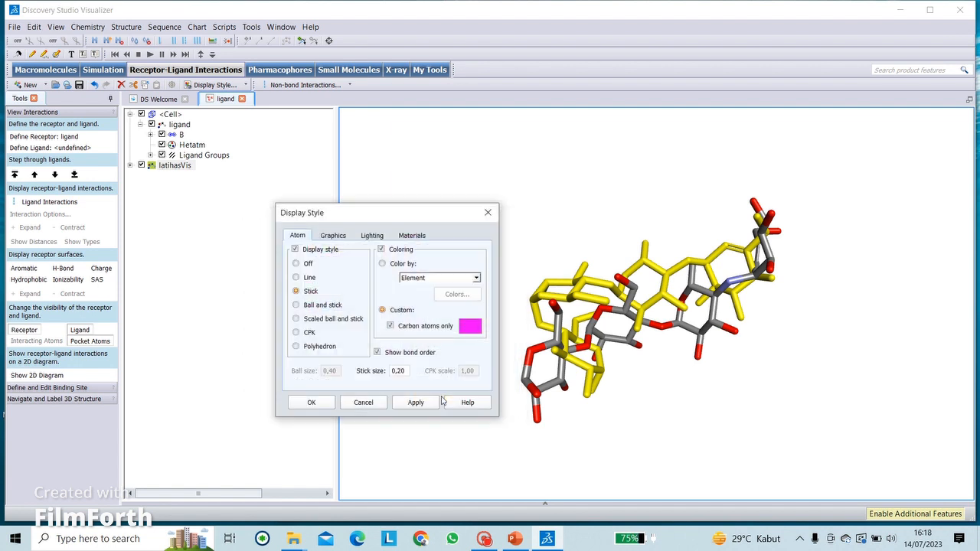
{"action": "left_click", "coordinate": [313, 403]}
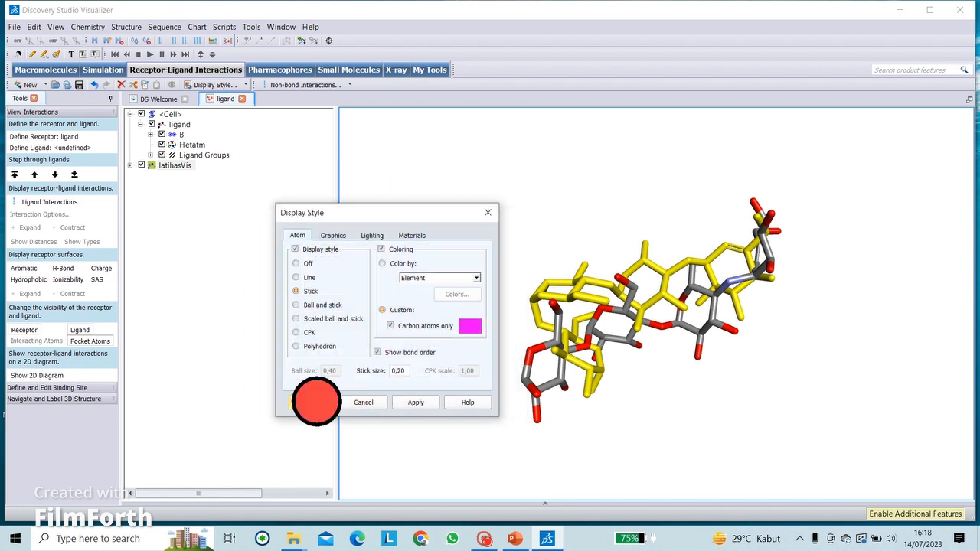
Examine from several angles how the magenta docked ligand overlaps the gray original ligand.
{"action": "right_click_drag", "start_coordinate": [651, 336], "coordinate": [595, 374]}
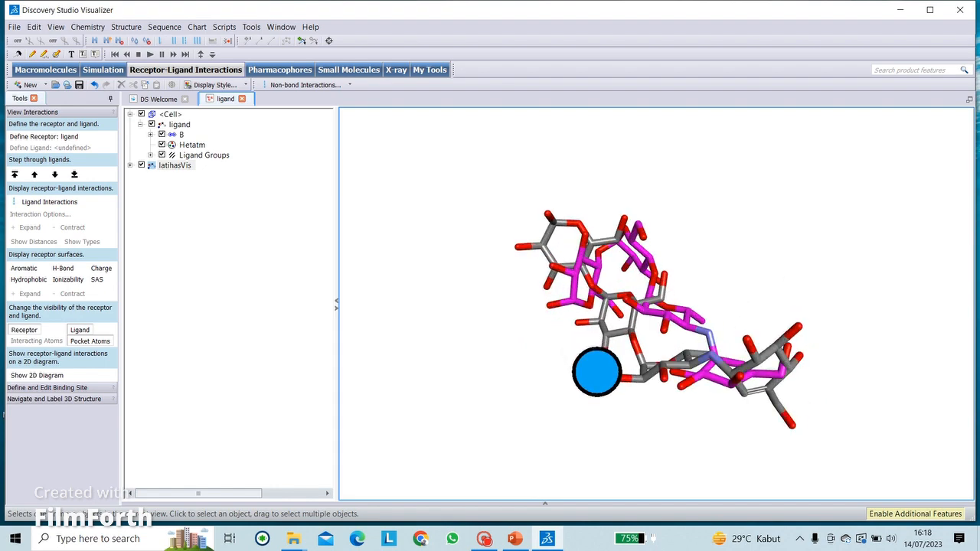
{"action": "right_click_drag", "start_coordinate": [622, 271], "coordinate": [635, 378]}
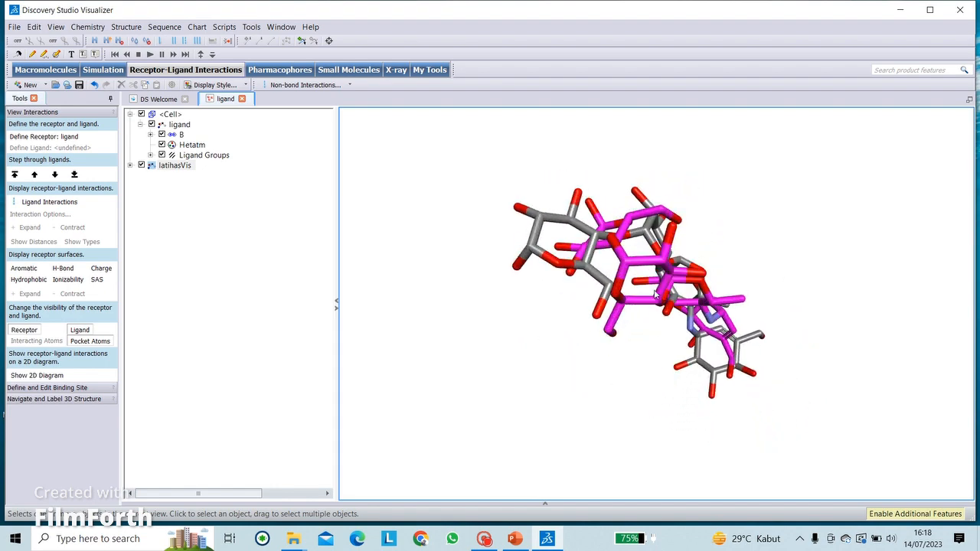
{"action": "right_click_drag", "start_coordinate": [635, 336], "coordinate": [593, 359]}
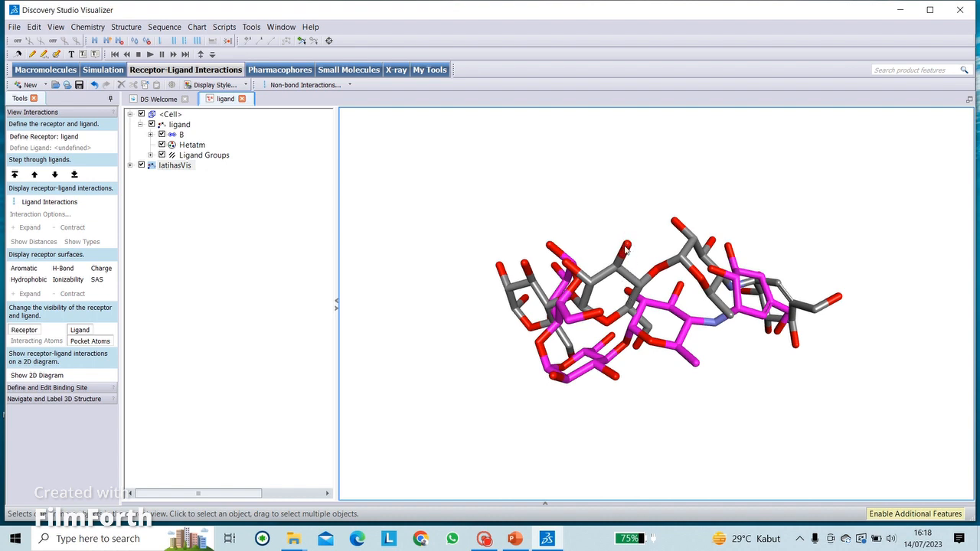
{"action": "left_click", "coordinate": [679, 274]}
{"action": "right_click_drag", "start_coordinate": [679, 275], "coordinate": [709, 405]}
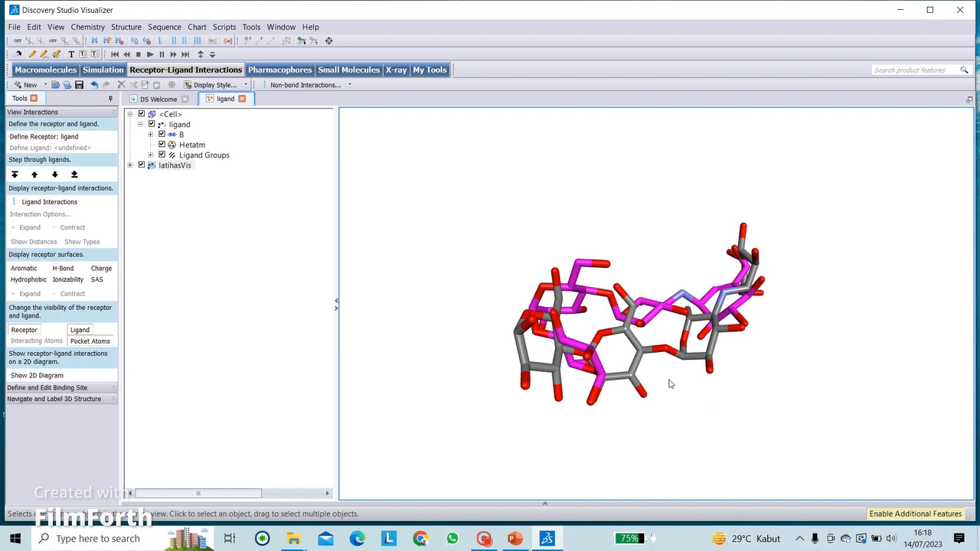
{"action": "left_click_drag", "start_coordinate": [618, 289], "coordinate": [637, 336]}
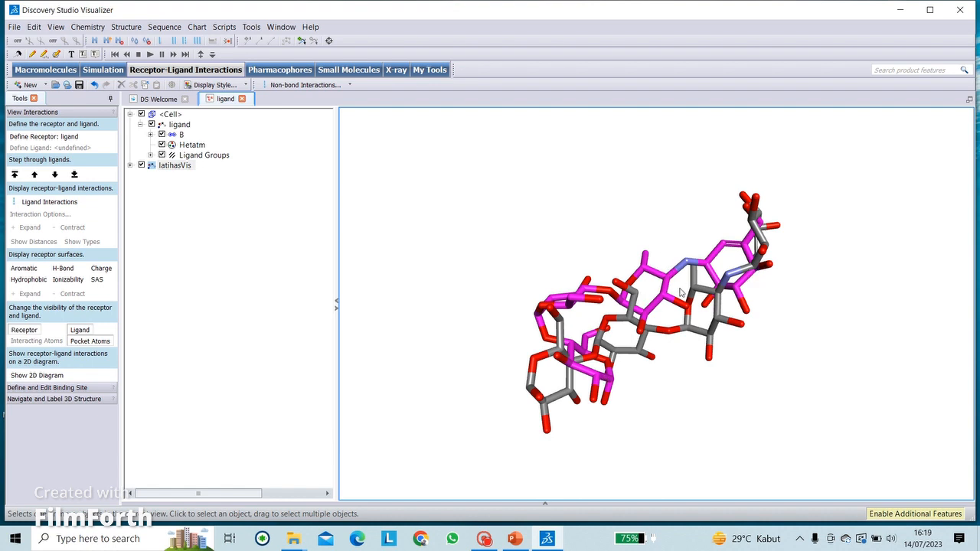
{"action": "right_click_drag", "start_coordinate": [602, 264], "coordinate": [639, 327]}
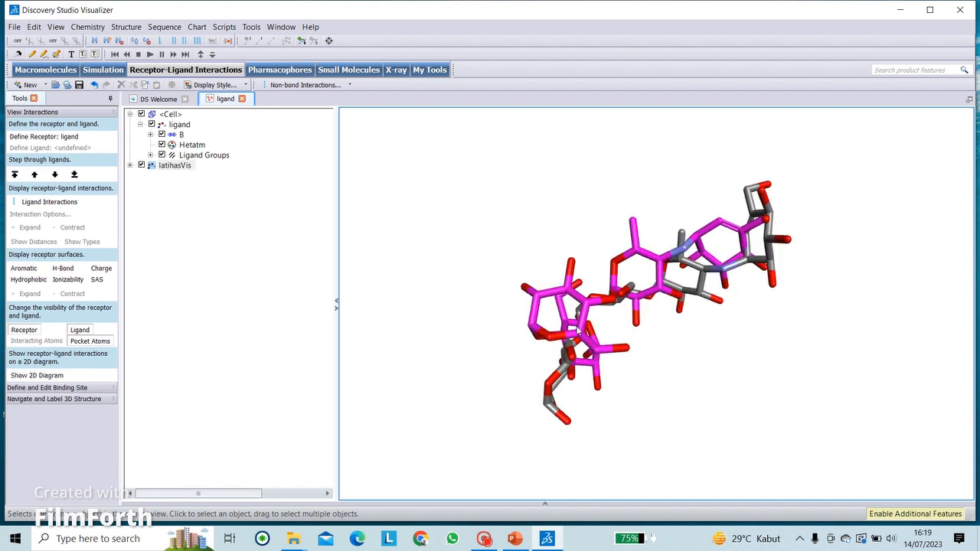
{"action": "right_click_drag", "start_coordinate": [570, 333], "coordinate": [690, 291]}
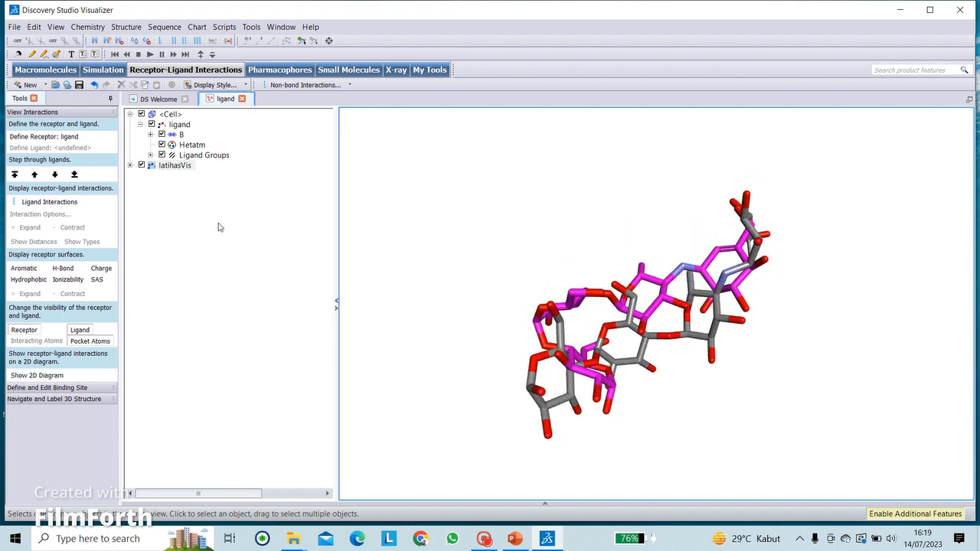
Save the overlay view as the image file visvalidasi.png in the validasi 3 folder, accepting the default image size.
{"action": "left_click", "coordinate": [16, 27]}
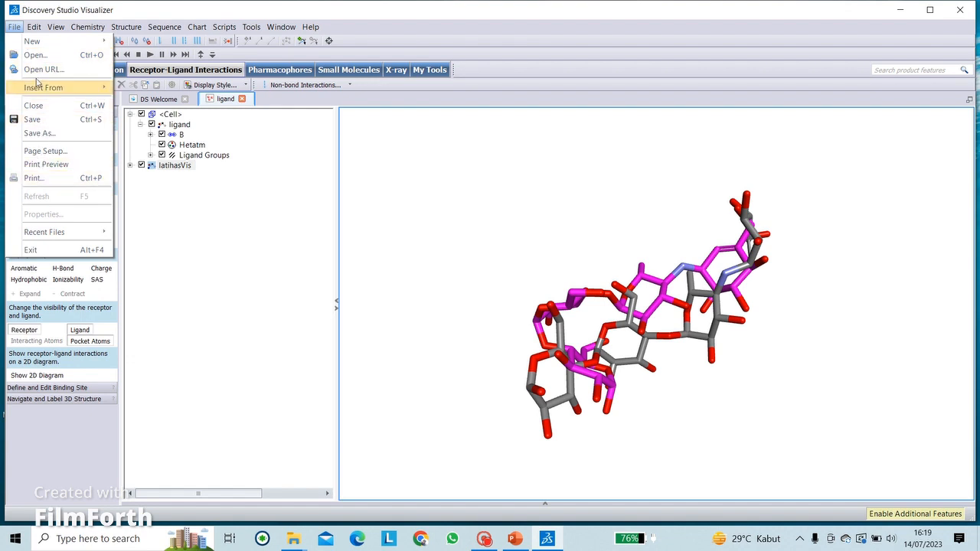
{"action": "left_click", "coordinate": [39, 133]}
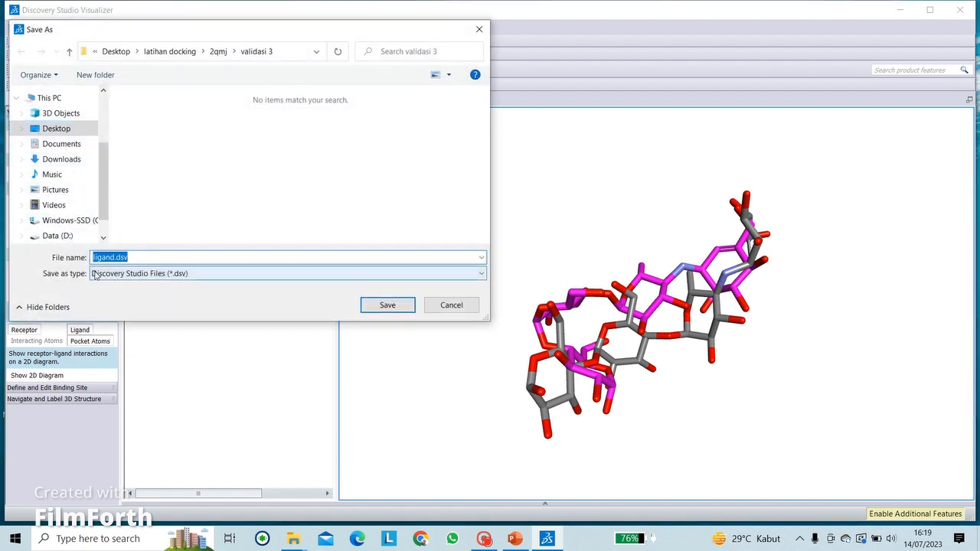
{"action": "left_click", "coordinate": [91, 273]}
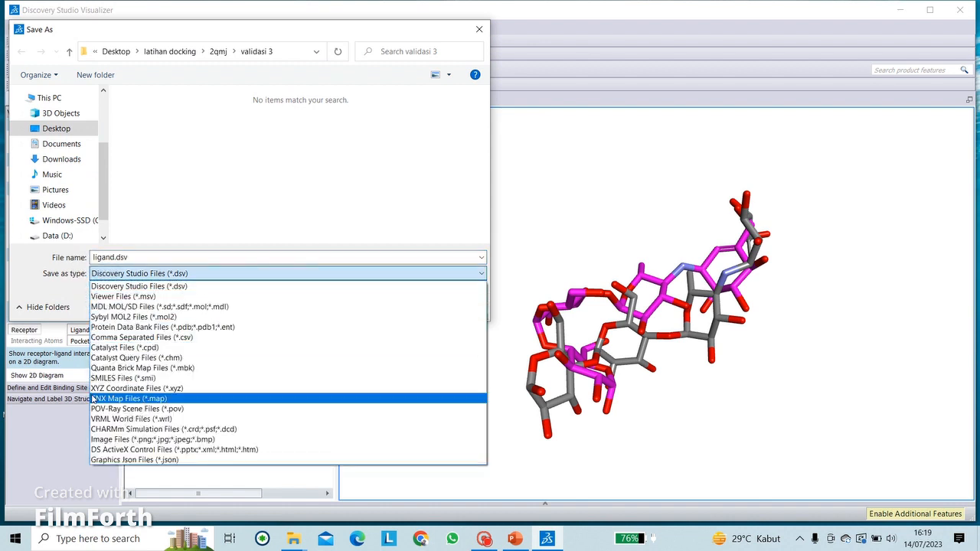
{"action": "left_click", "coordinate": [116, 440]}
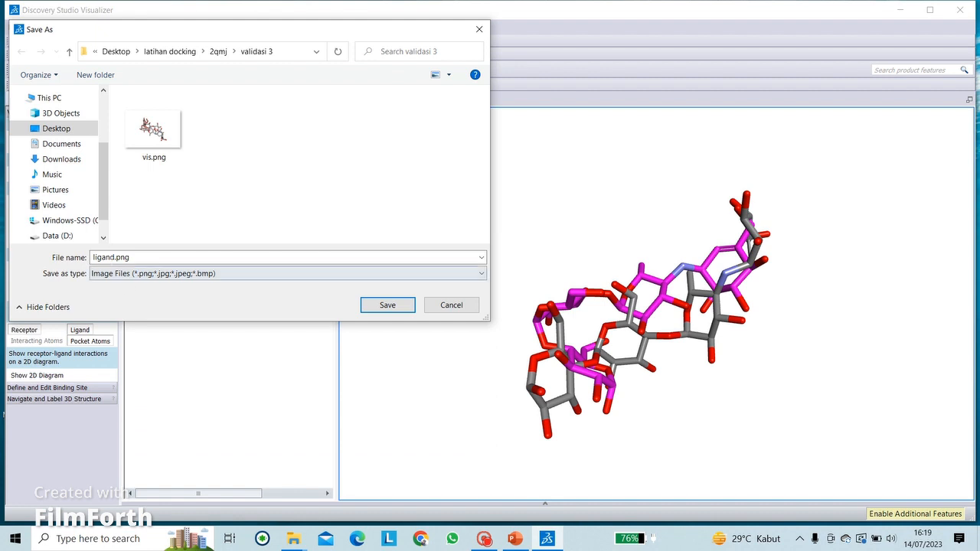
{"action": "double_click", "coordinate": [113, 257]}
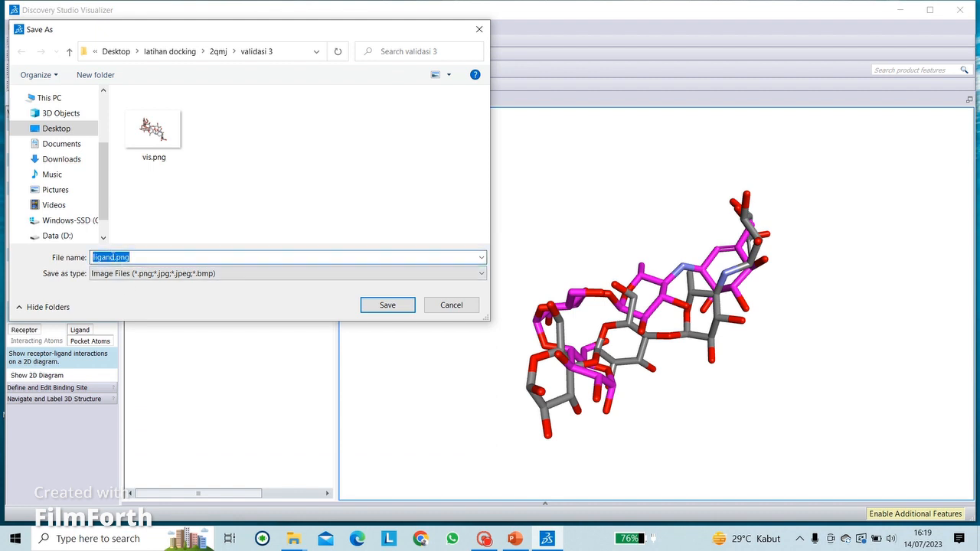
{"action": "left_click", "coordinate": [113, 257]}
{"action": "key", "text": "BackSpace"}
{"action": "key", "text": "BackSpace"}
{"action": "key", "text": "BackSpace"}
{"action": "key", "text": "BackSpace"}
{"action": "key", "text": "BackSpace"}
{"action": "key", "text": "BackSpace"}
{"action": "key", "text": "BackSpace"}
{"action": "key", "text": "BackSpace"}
{"action": "key", "text": "BackSpace"}
{"action": "key", "text": "BackSpace"}
{"action": "key", "text": "BackSpace"}
{"action": "key", "text": "BackSpace"}
{"action": "key", "text": "BackSpace"}
{"action": "key", "text": "BackSpace"}
{"action": "type", "text": "v"}
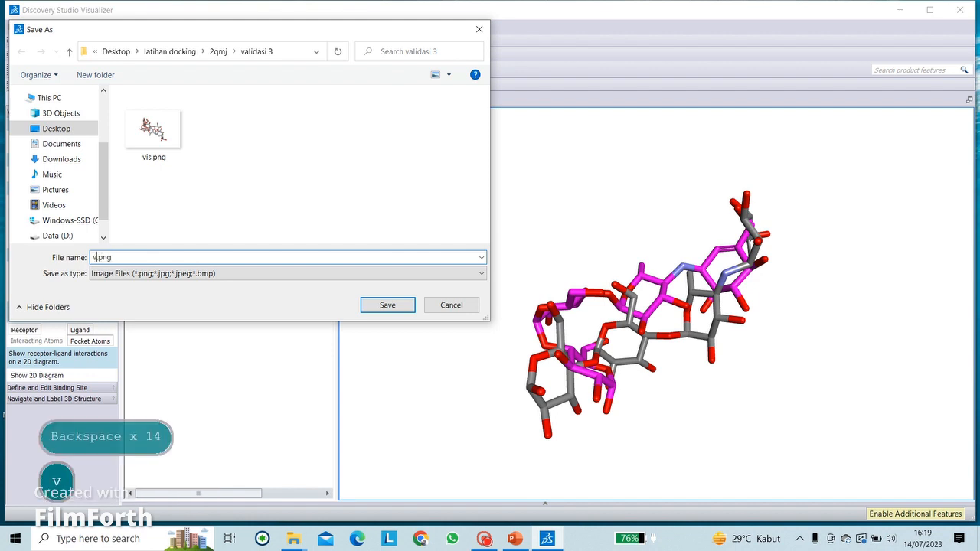
{"action": "type", "text": "is"}
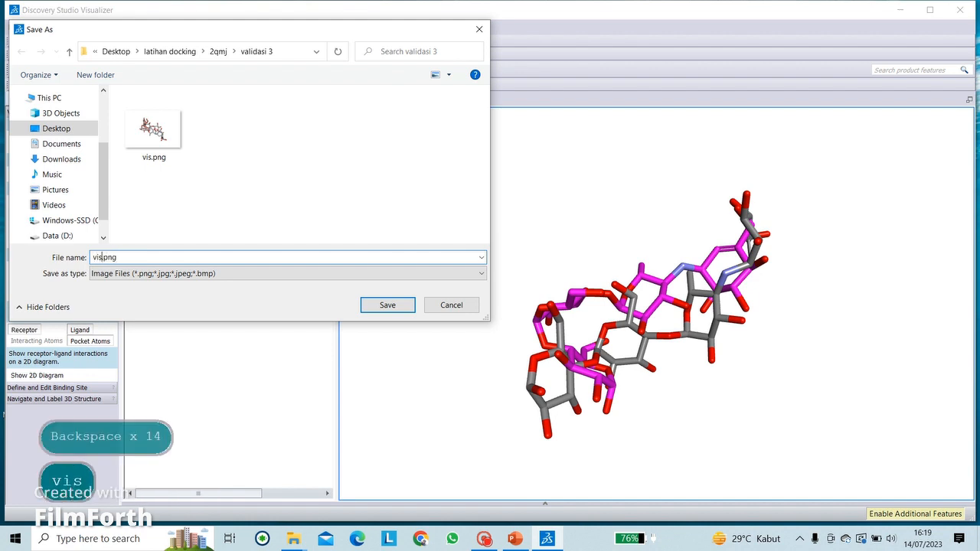
{"action": "type", "text": "validasi"}
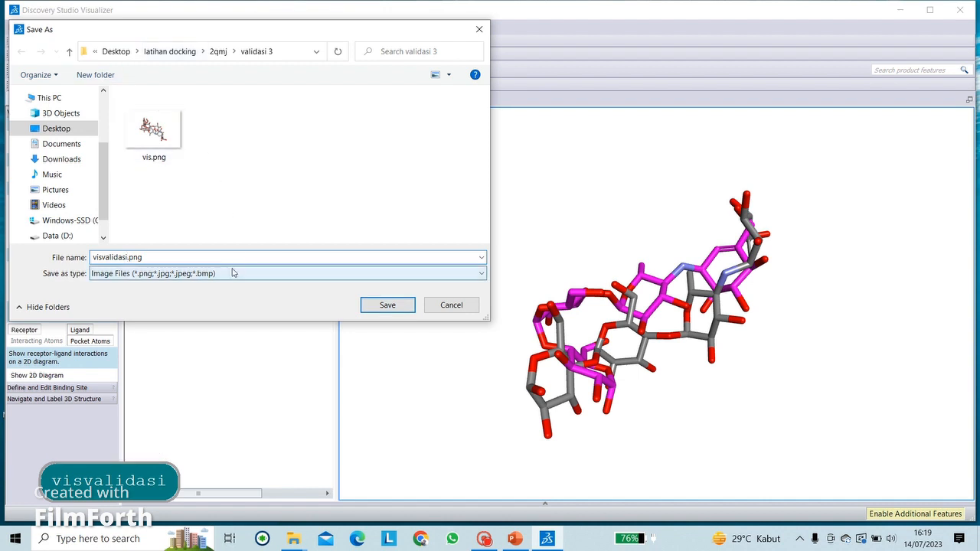
{"action": "left_click", "coordinate": [383, 305]}
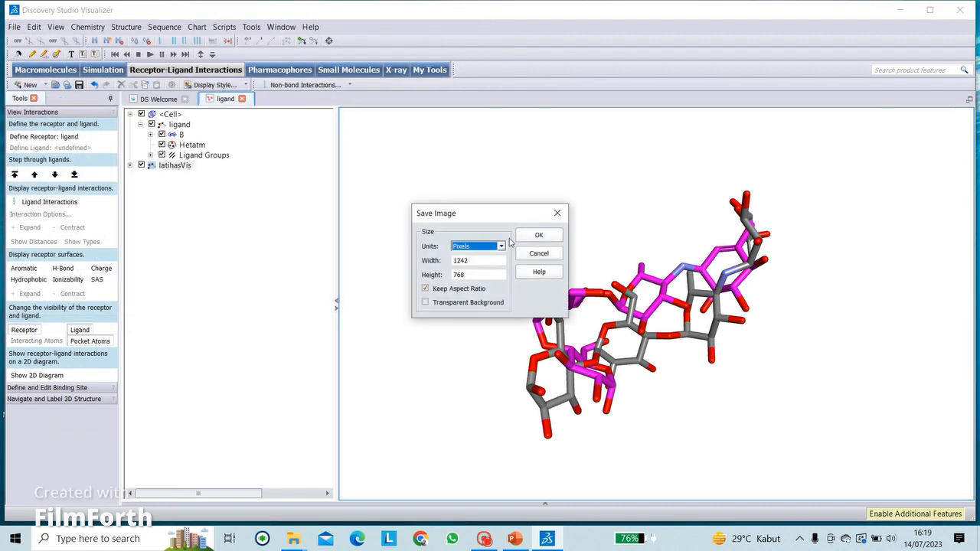
{"action": "left_click", "coordinate": [535, 235]}
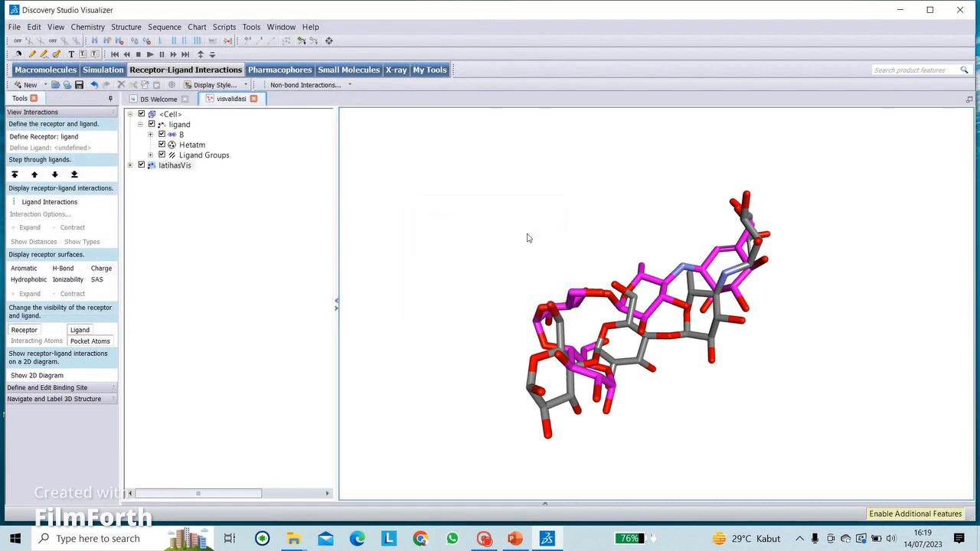
Switch to File Explorer, view visvalidasi.png from the validasi 3 folder, and close the image.
{"action": "left_click", "coordinate": [294, 538]}
{"action": "left_click", "coordinate": [306, 493]}
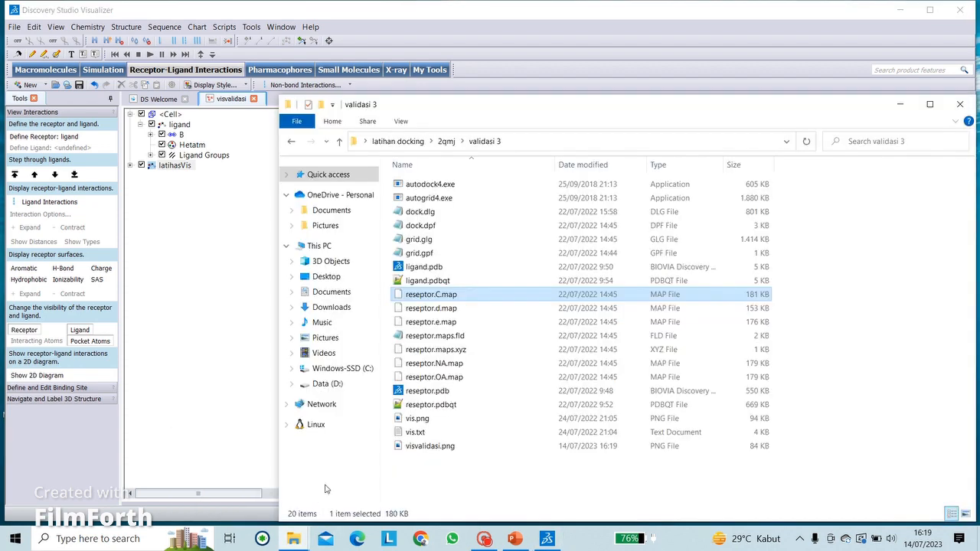
{"action": "double_click", "coordinate": [419, 447]}
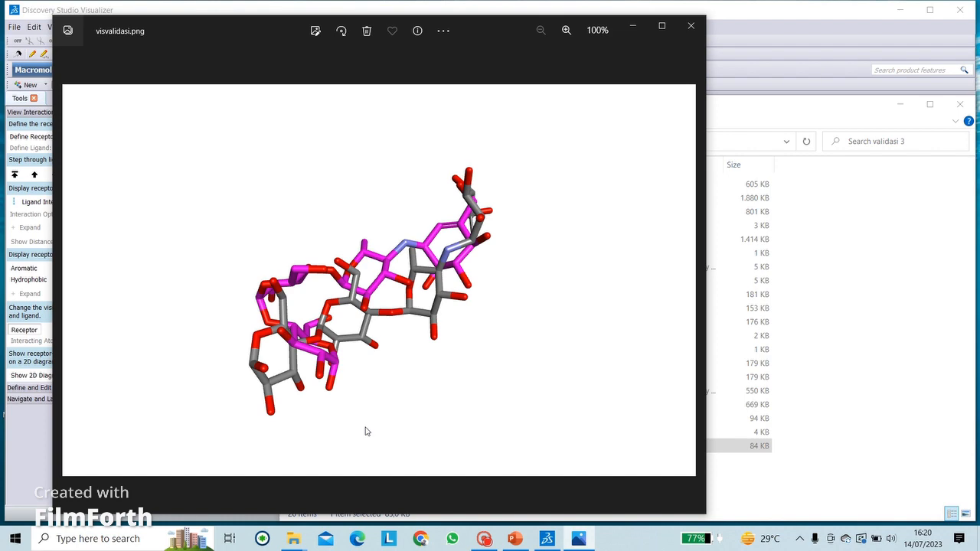
{"action": "left_click", "coordinate": [679, 31]}
Open dock.dlg from the validasi 1 folder in Notepad and search it for "histogram".
{"action": "left_click", "coordinate": [446, 141]}
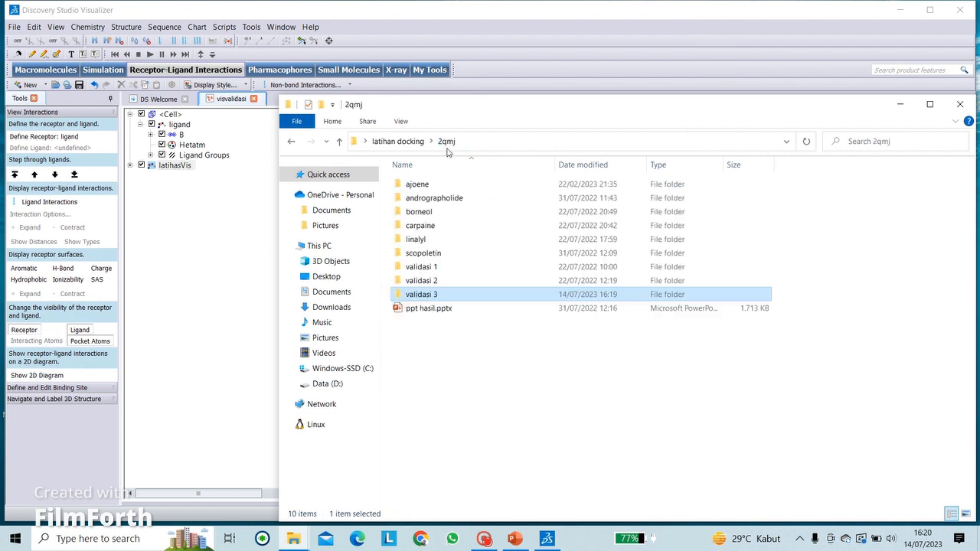
{"action": "double_click", "coordinate": [422, 266]}
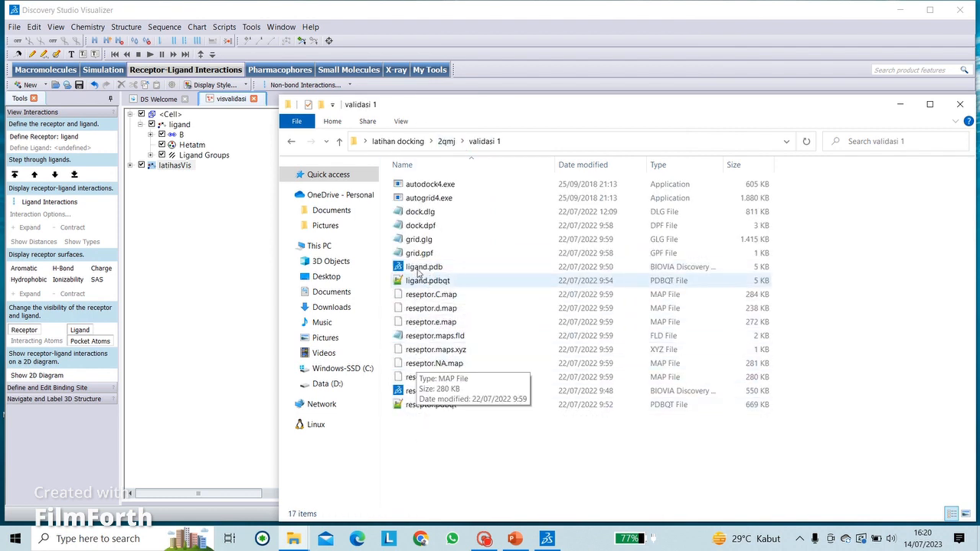
{"action": "double_click", "coordinate": [426, 212]}
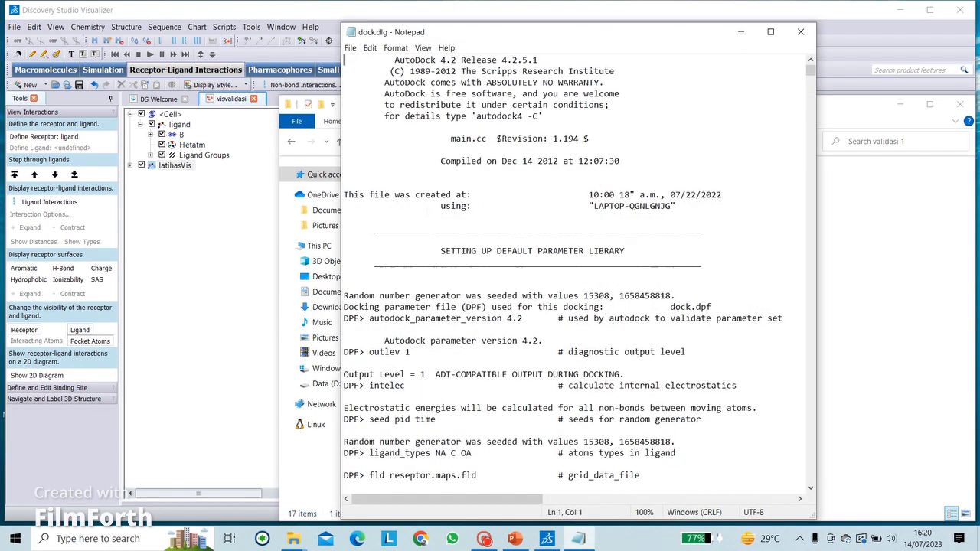
{"action": "type", "text": "f"}
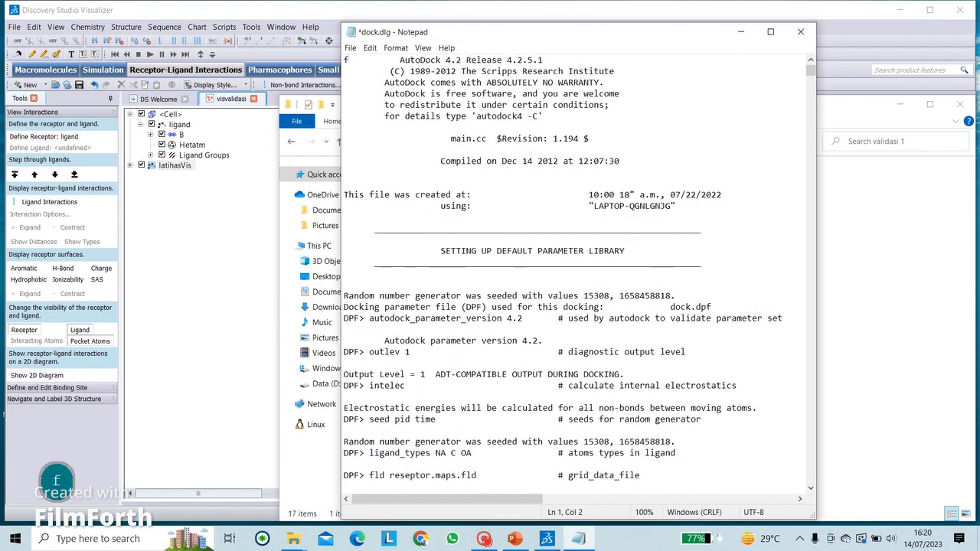
{"action": "key", "text": "BackSpace"}
{"action": "key", "text": "ctrl+f"}
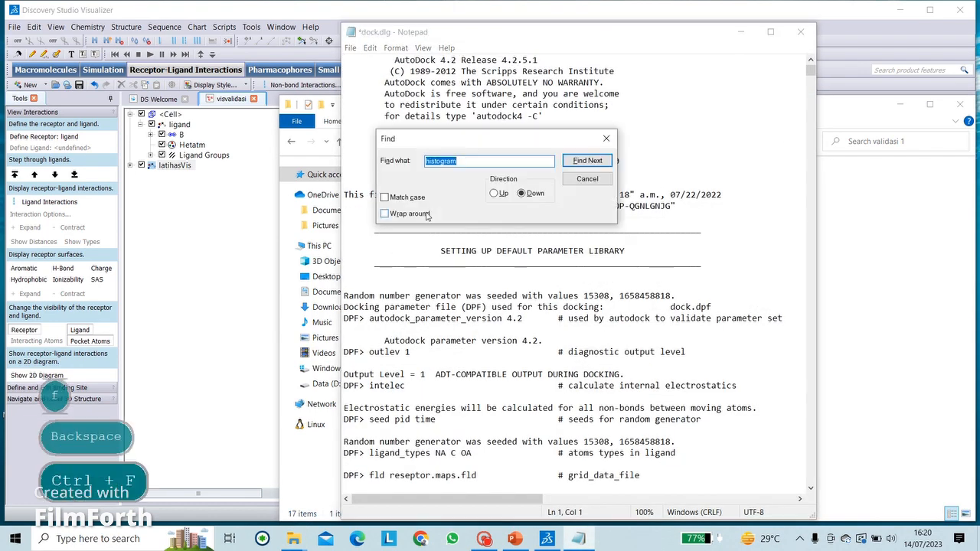
{"action": "key", "text": "Return"}
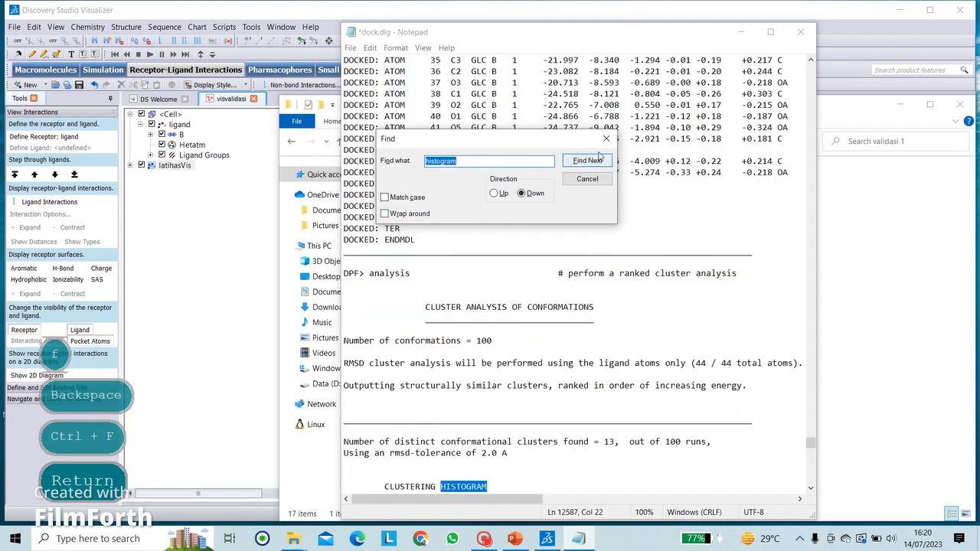
Examine the clustering histogram and the RMSD and binding energies of the top-ranked runs in dock.dlg, and close it without saving.
{"action": "left_click", "coordinate": [606, 138]}
{"action": "scroll", "coordinate": [601, 266], "scroll_direction": "down", "scroll_amount": 6}
{"action": "scroll", "coordinate": [575, 275], "scroll_direction": "down", "scroll_amount": 2}
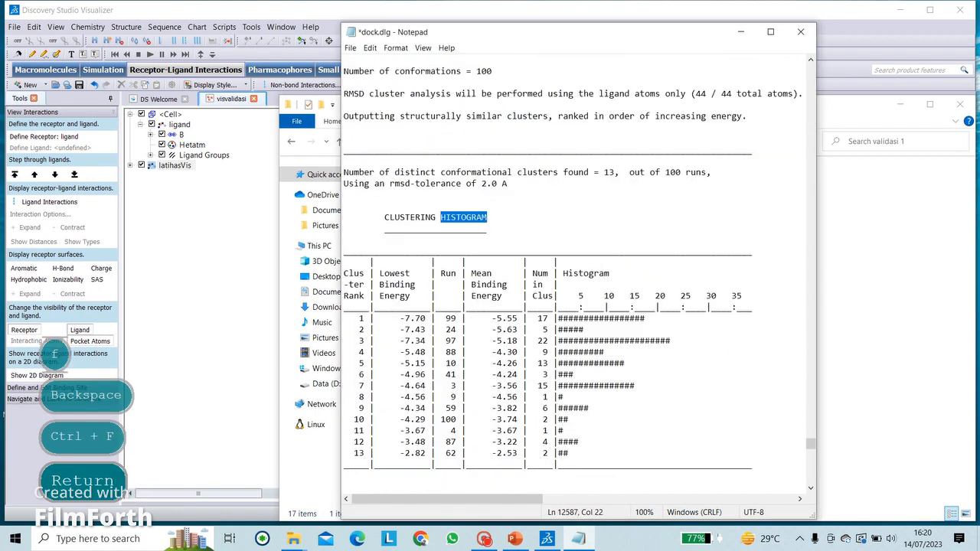
{"action": "scroll", "coordinate": [574, 276], "scroll_direction": "down", "scroll_amount": 20}
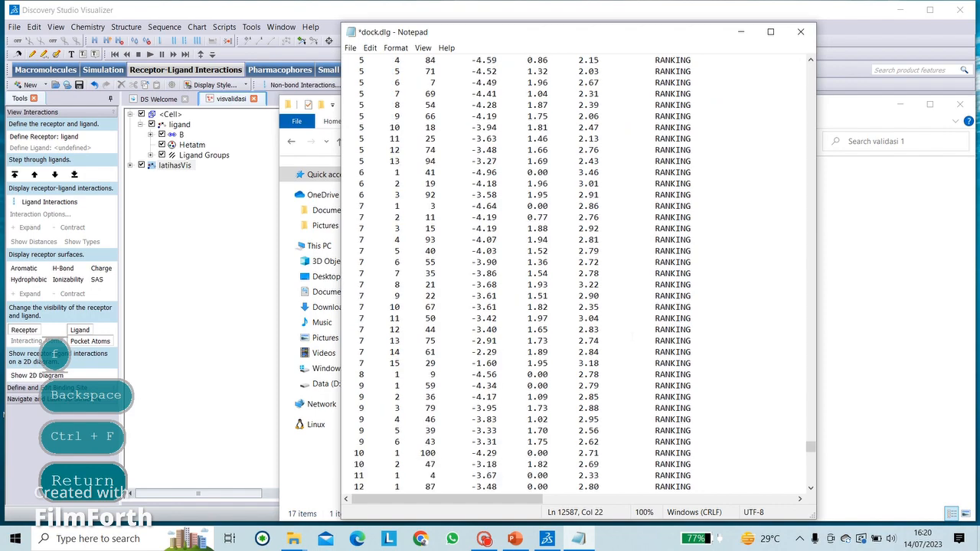
{"action": "scroll", "coordinate": [574, 276], "scroll_direction": "down", "scroll_amount": 20}
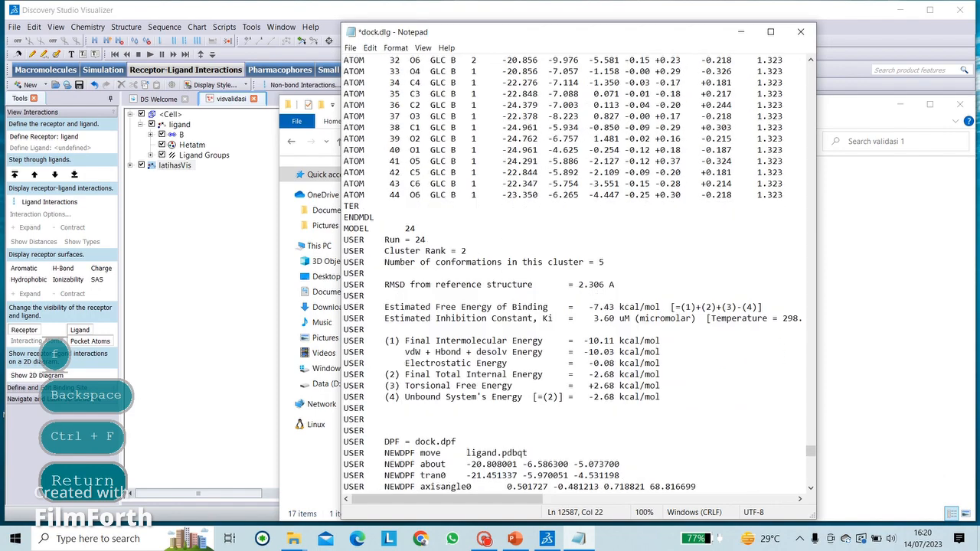
{"action": "scroll", "coordinate": [574, 275], "scroll_direction": "down", "scroll_amount": 9}
{"action": "scroll", "coordinate": [810, 452], "scroll_direction": "down", "scroll_amount": 2}
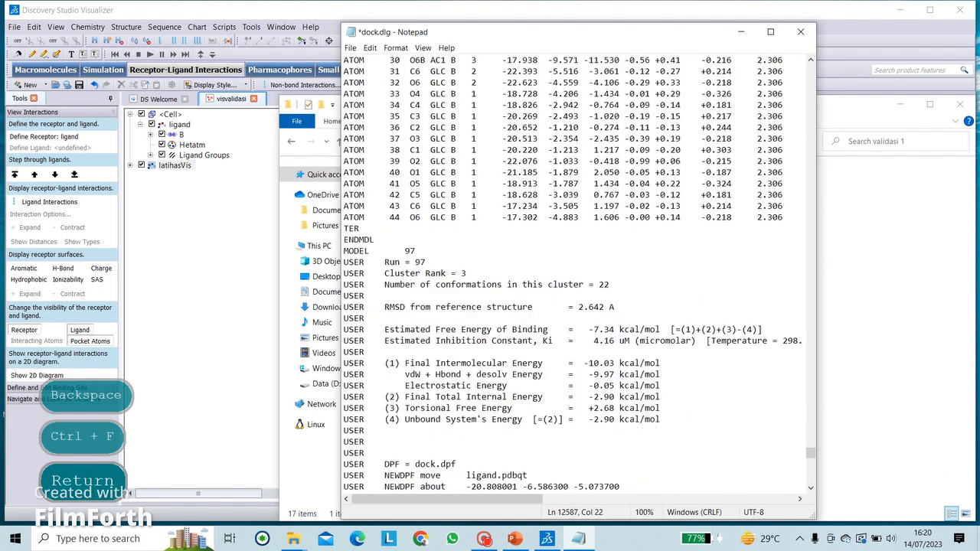
{"action": "left_click", "coordinate": [800, 35]}
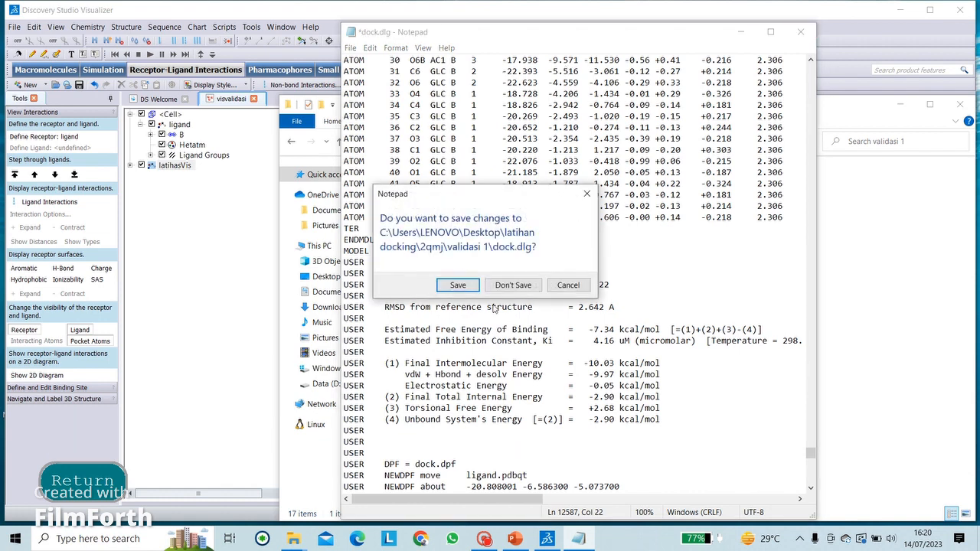
{"action": "left_click", "coordinate": [514, 346]}
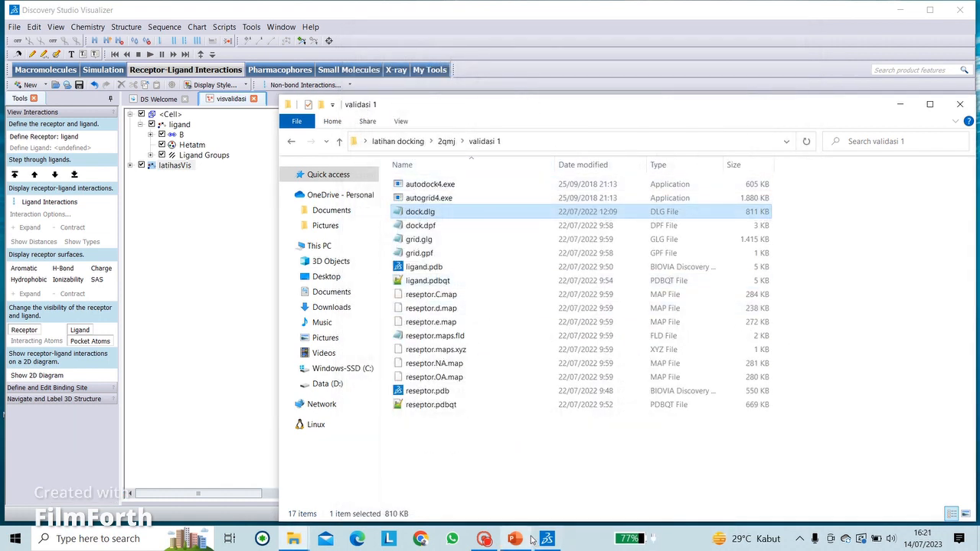
Return to the 2qmj folder, view the contents of the ajoene folder, and minimize the File Explorer window.
{"action": "mouse_move", "coordinate": [546, 541]}
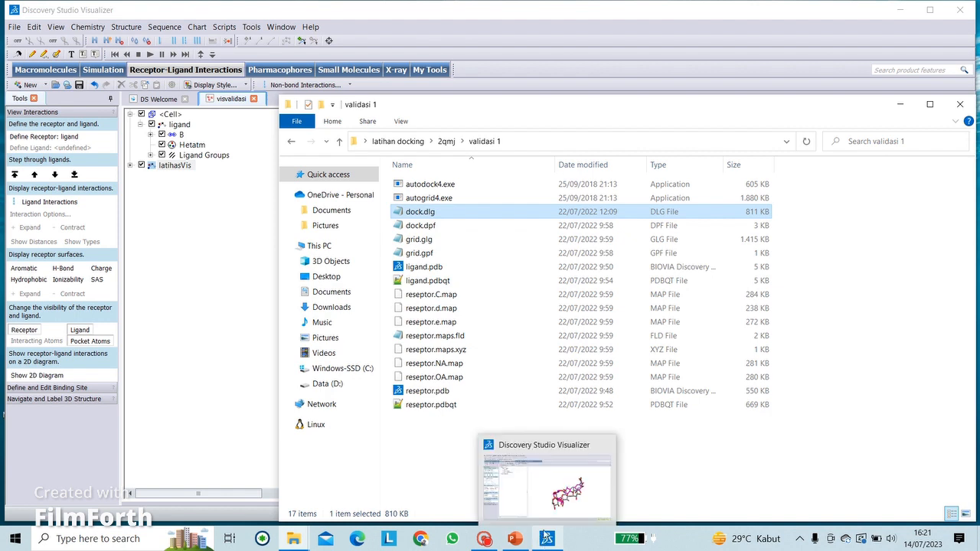
{"action": "mouse_move", "coordinate": [514, 539]}
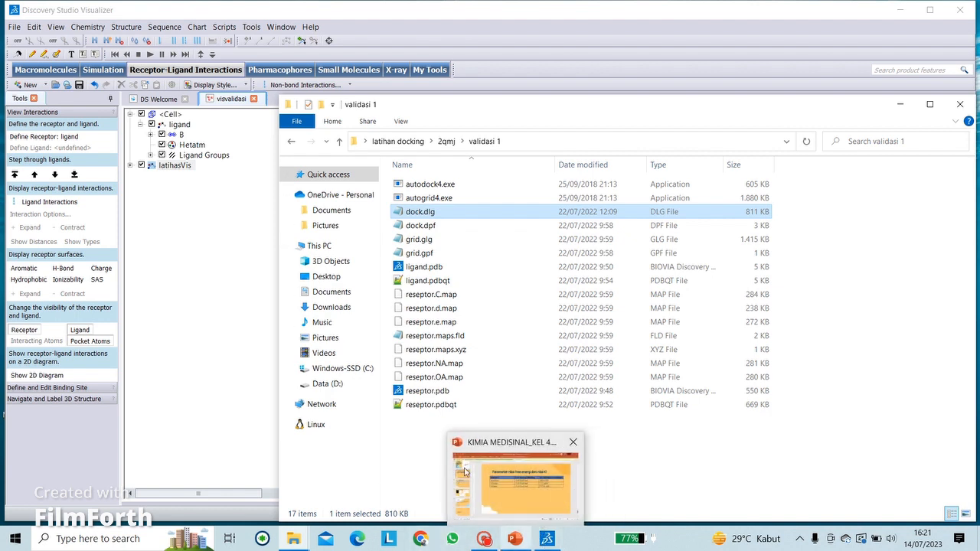
{"action": "left_click", "coordinate": [444, 144]}
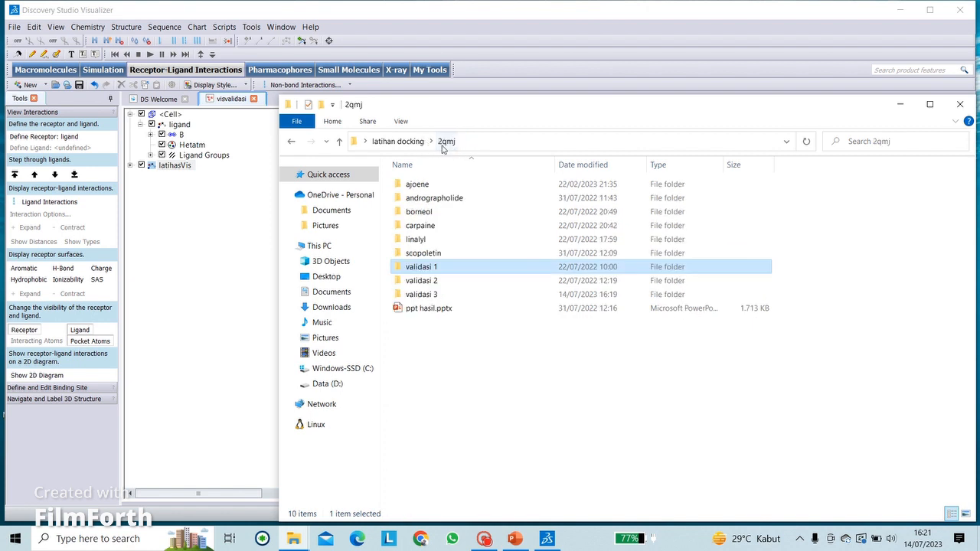
{"action": "double_click", "coordinate": [416, 188]}
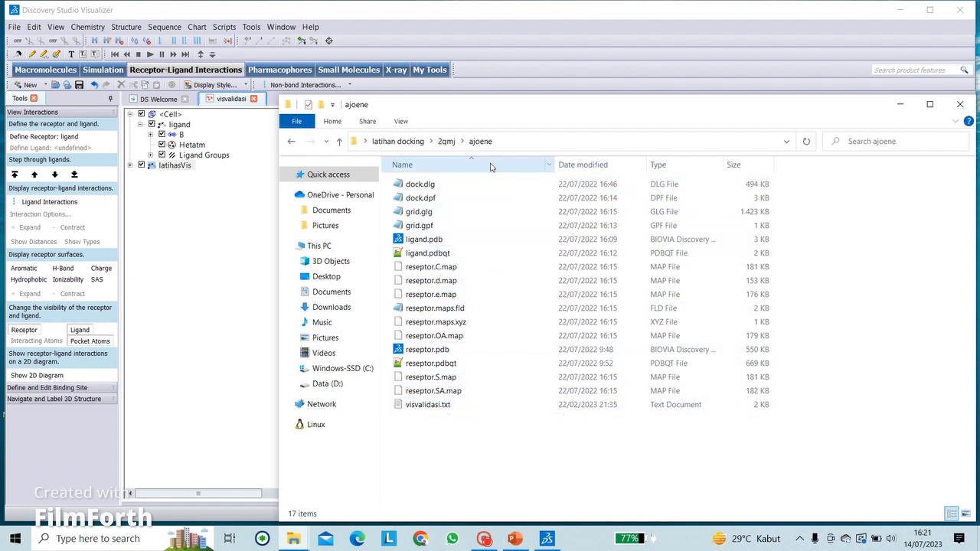
{"action": "left_click", "coordinate": [444, 143]}
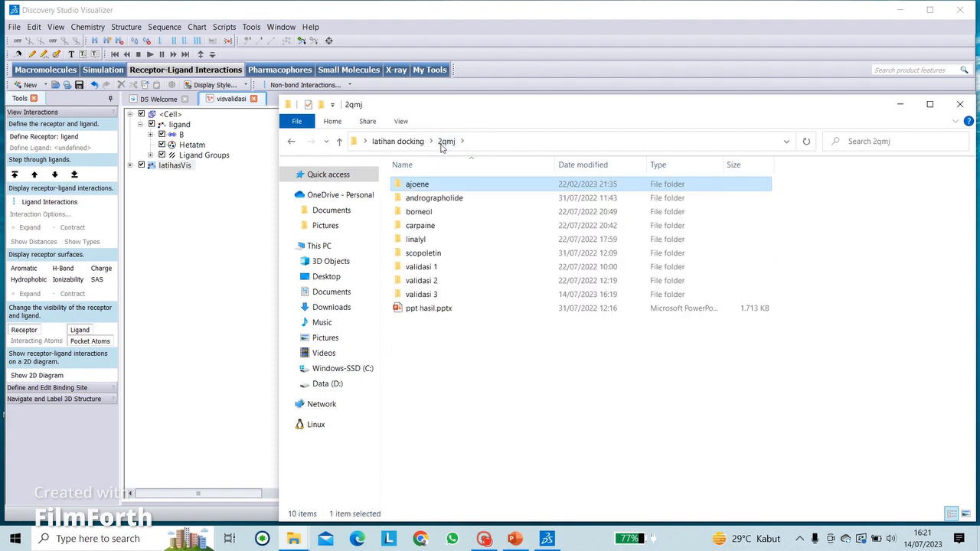
{"action": "left_click", "coordinate": [900, 107]}
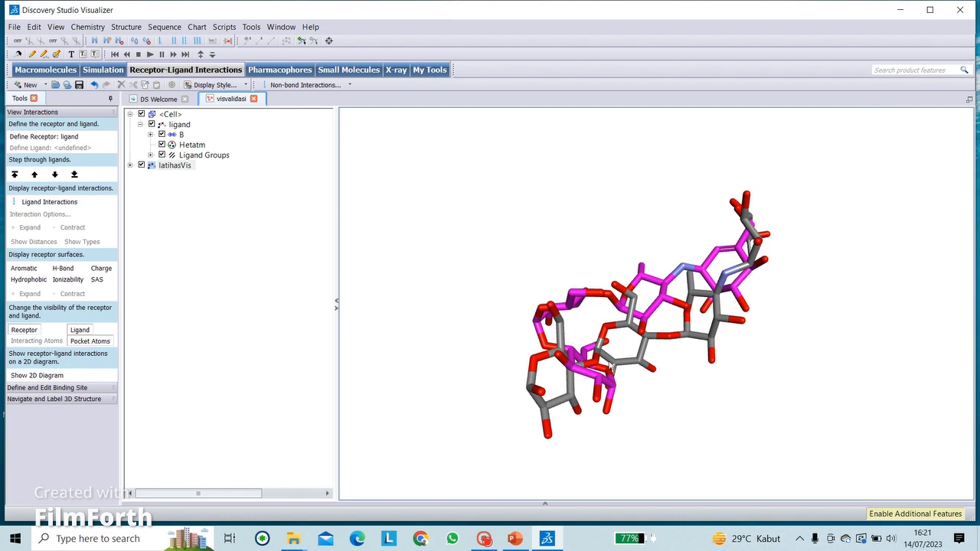
Inspect the overlaid magenta and gray ligands from other angles and close the visvalidasi window without saving its changes.
{"action": "right_click_drag", "start_coordinate": [602, 350], "coordinate": [589, 315]}
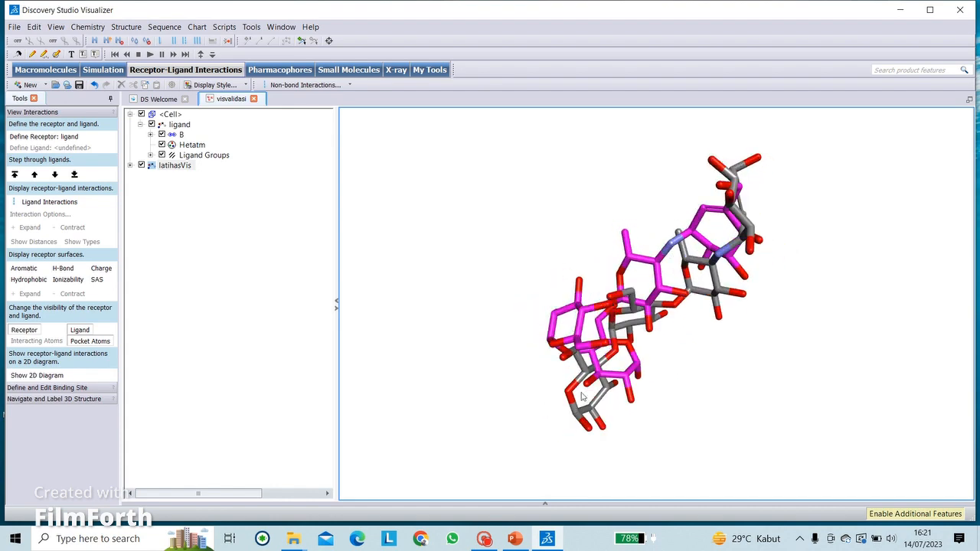
{"action": "right_click_drag", "start_coordinate": [641, 395], "coordinate": [609, 310]}
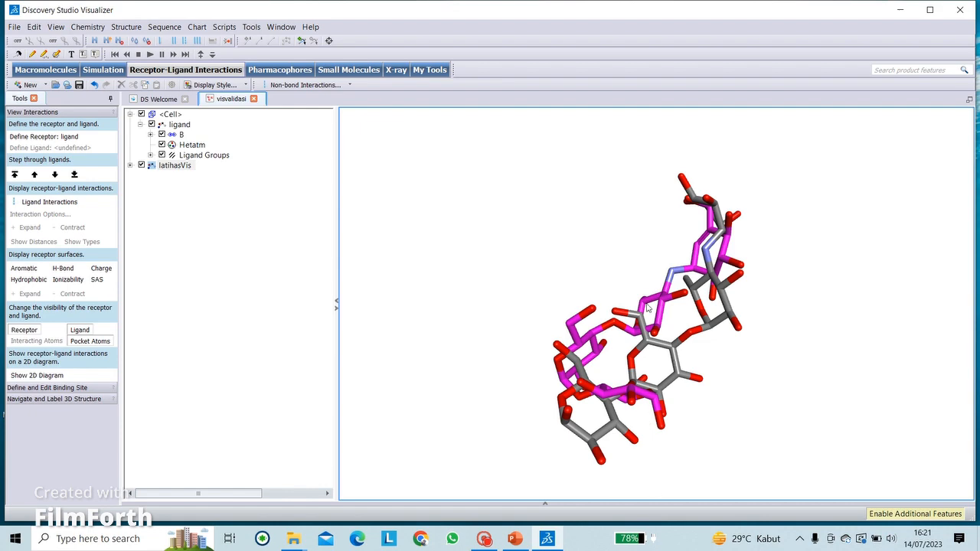
{"action": "left_click_drag", "start_coordinate": [622, 287], "coordinate": [590, 266]}
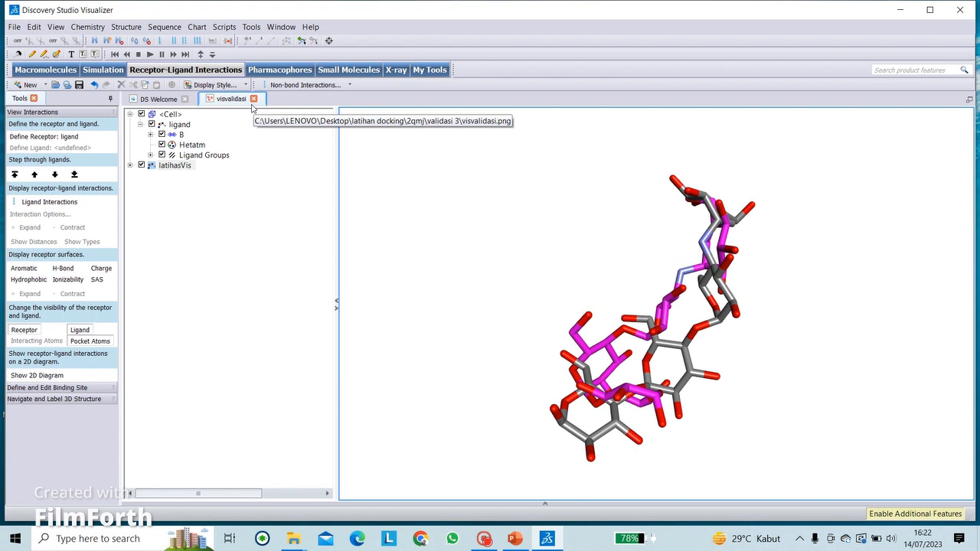
{"action": "left_click", "coordinate": [253, 99]}
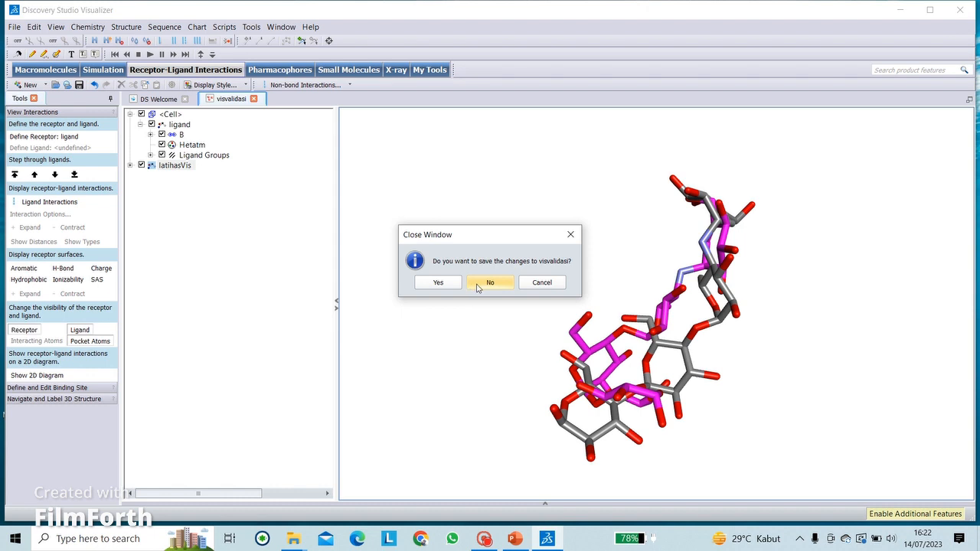
{"action": "left_click", "coordinate": [489, 282]}
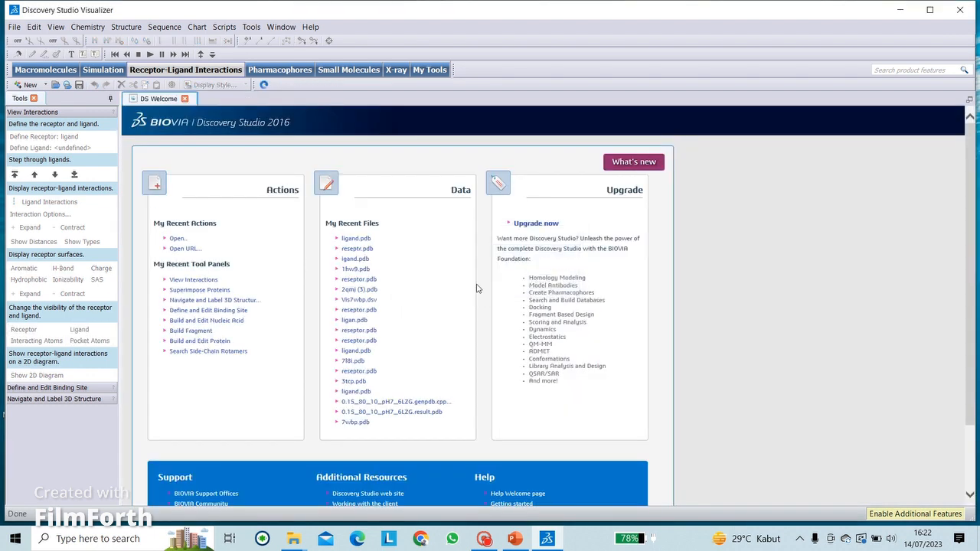
Open reseptor.pdb from the validasi 3 folder in Discovery Studio Visualizer.
{"action": "left_click", "coordinate": [894, 14]}
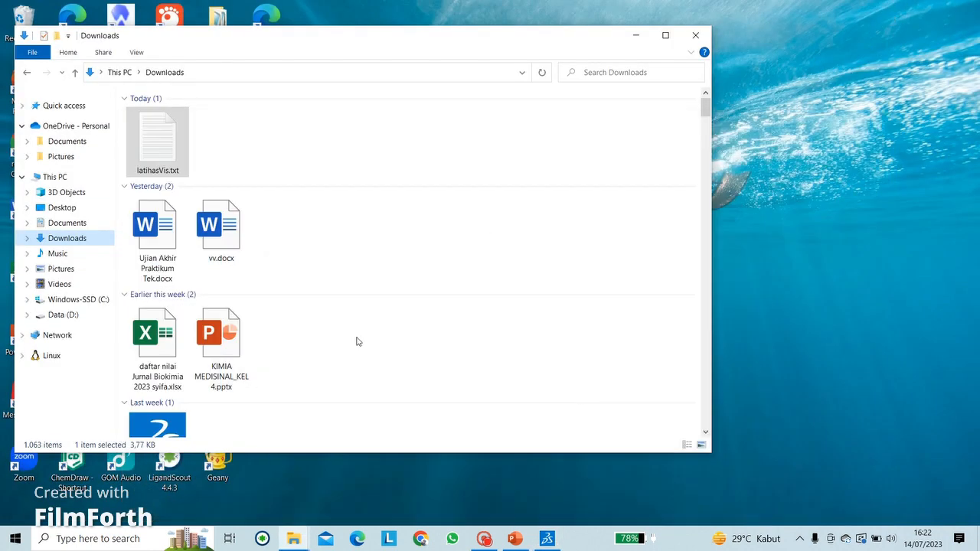
{"action": "left_click", "coordinate": [547, 538]}
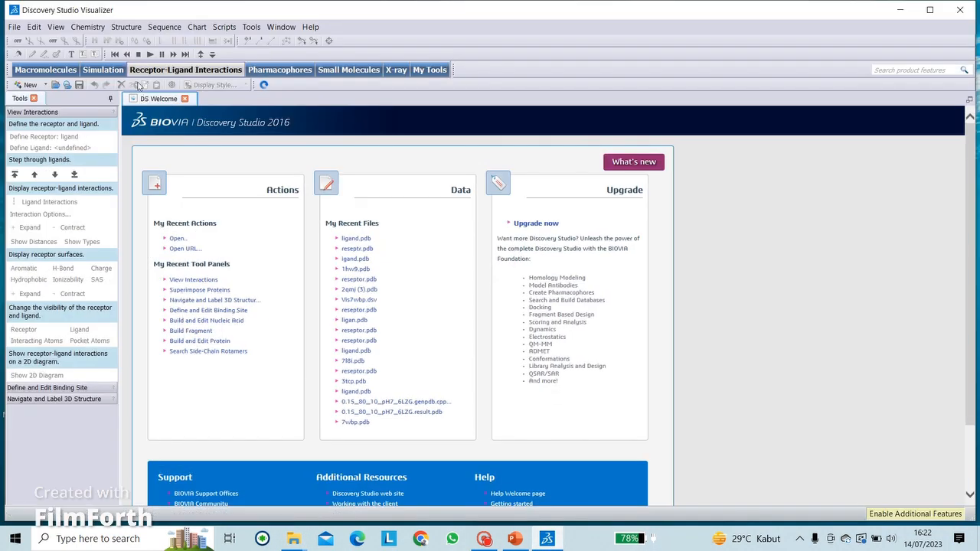
{"action": "left_click", "coordinate": [12, 27]}
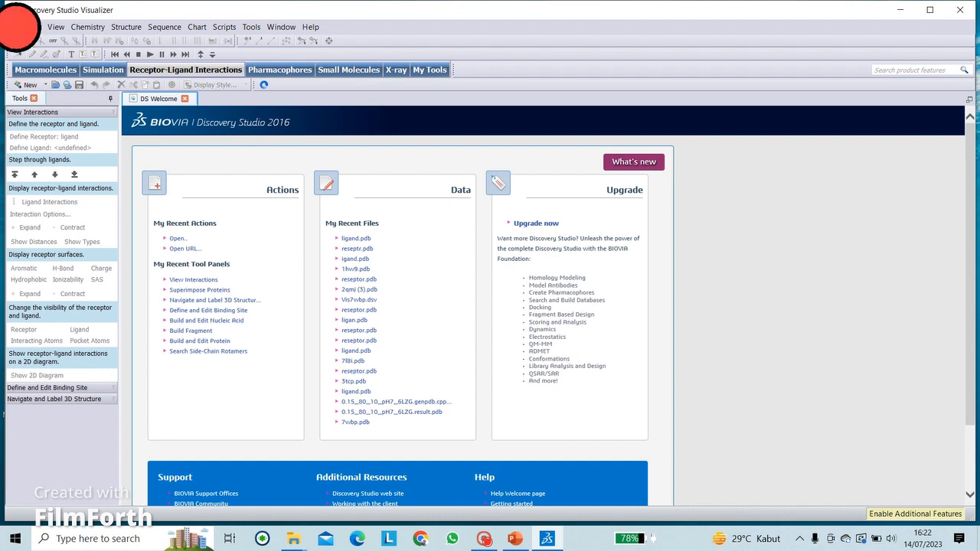
{"action": "left_click", "coordinate": [33, 56]}
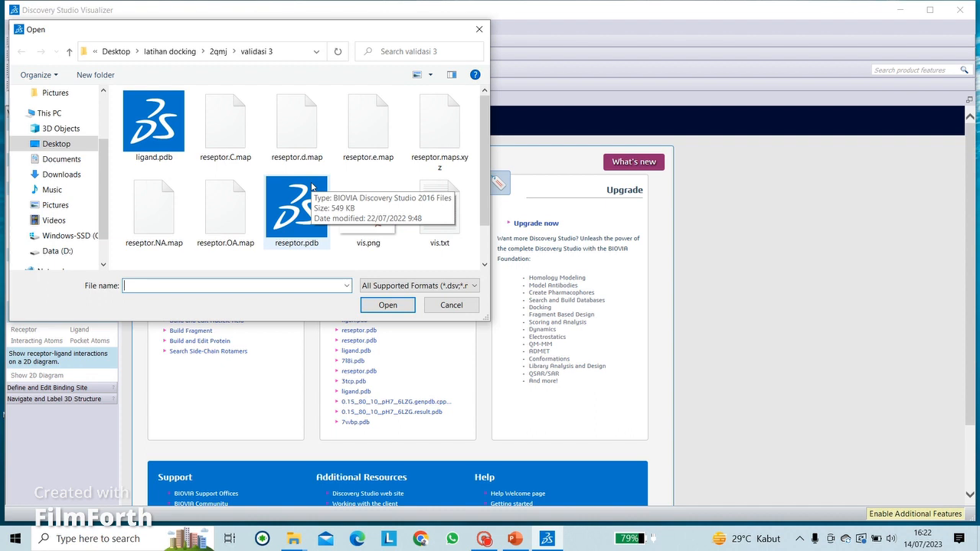
{"action": "left_click", "coordinate": [311, 186]}
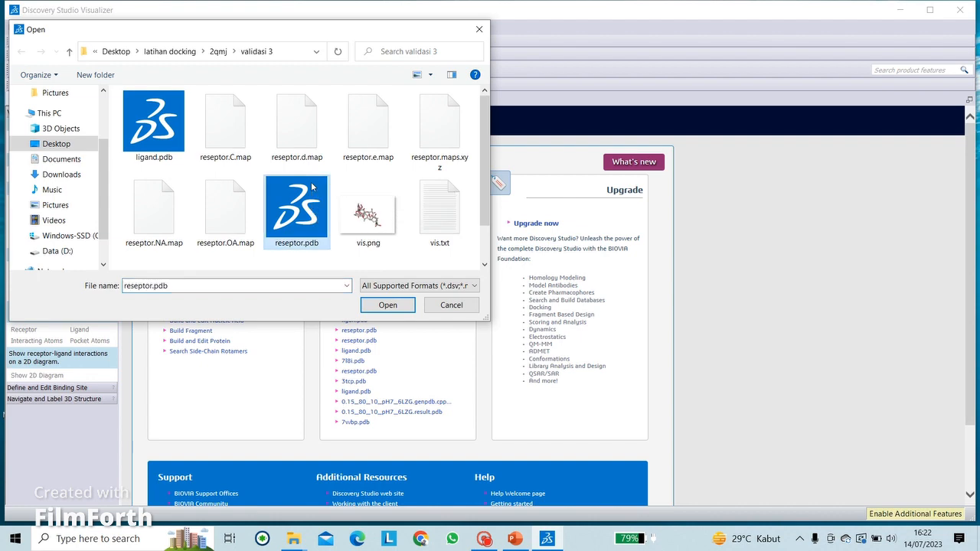
{"action": "left_click", "coordinate": [381, 304]}
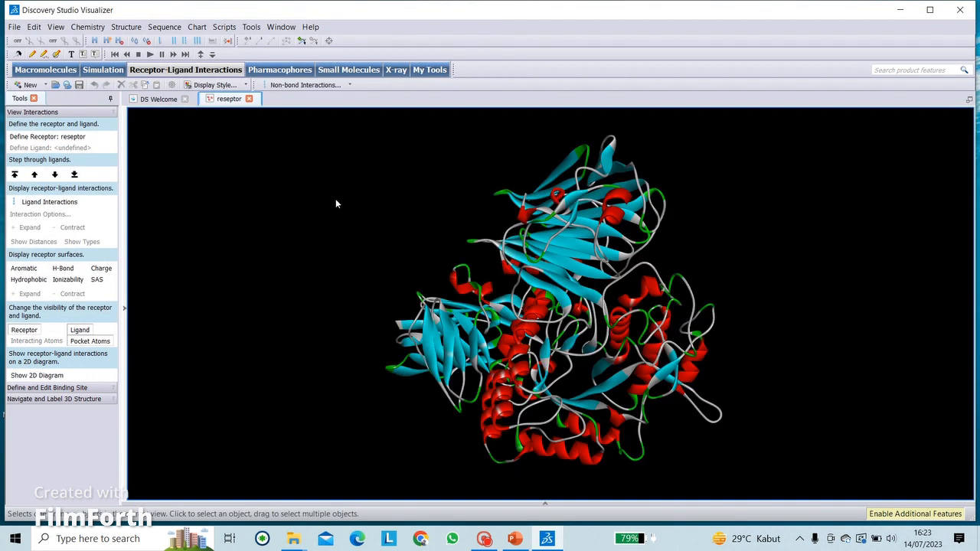
Apply the Publication Quality visualization script to the receptor and view it from another angle.
{"action": "left_click", "coordinate": [224, 26]}
{"action": "left_click", "coordinate": [230, 38]}
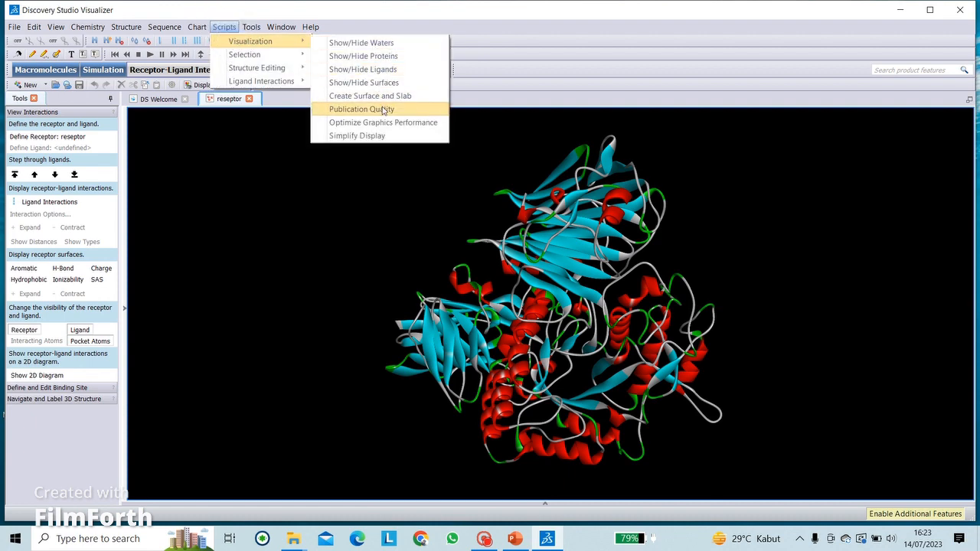
{"action": "left_click", "coordinate": [383, 109]}
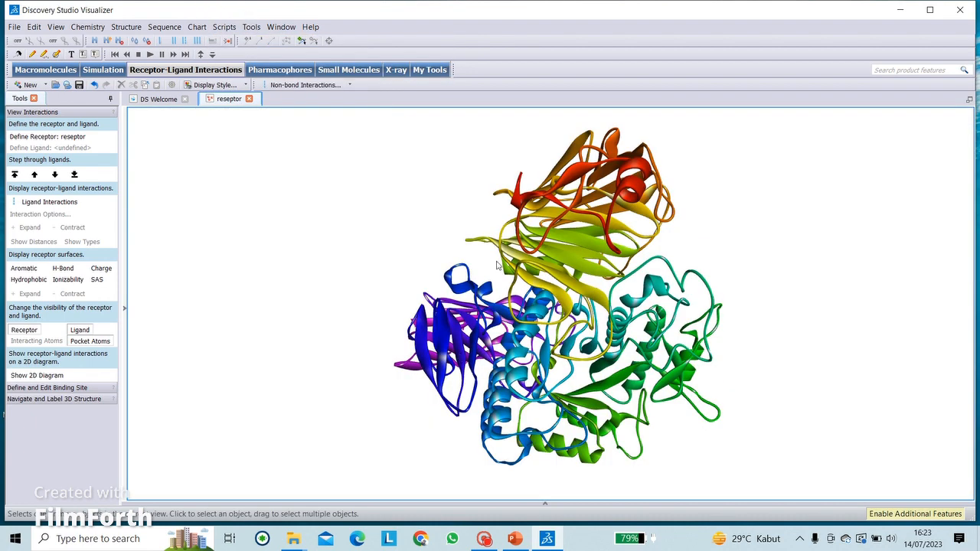
{"action": "right_click_drag", "start_coordinate": [518, 224], "coordinate": [534, 319]}
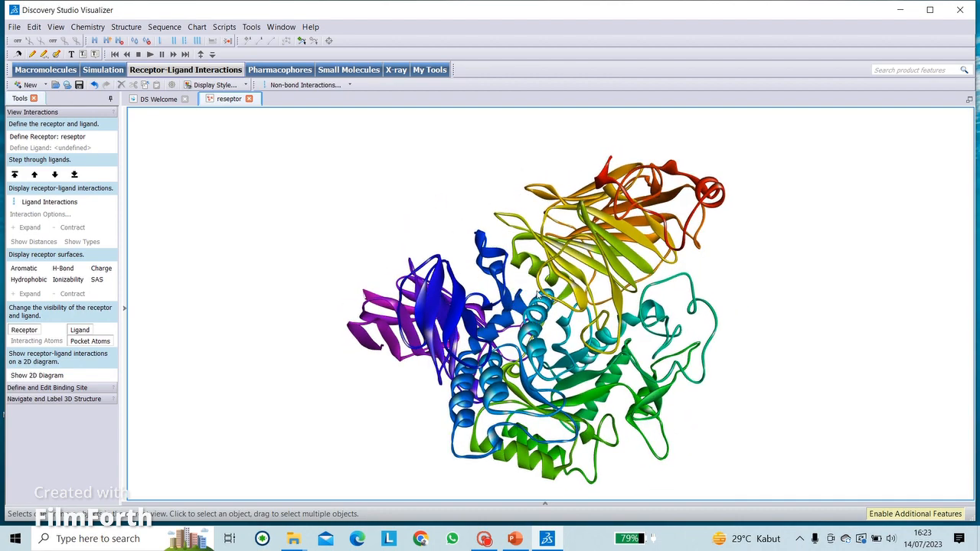
Add the docked ligand file latihasVis.txt from the Downloads folder to the reseptor structure.
{"action": "left_click", "coordinate": [287, 535]}
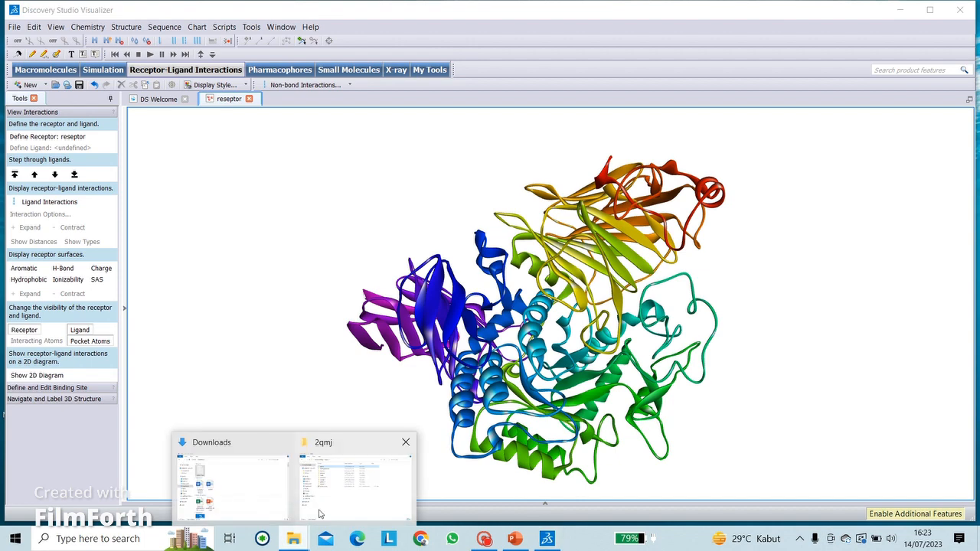
{"action": "left_click", "coordinate": [320, 511]}
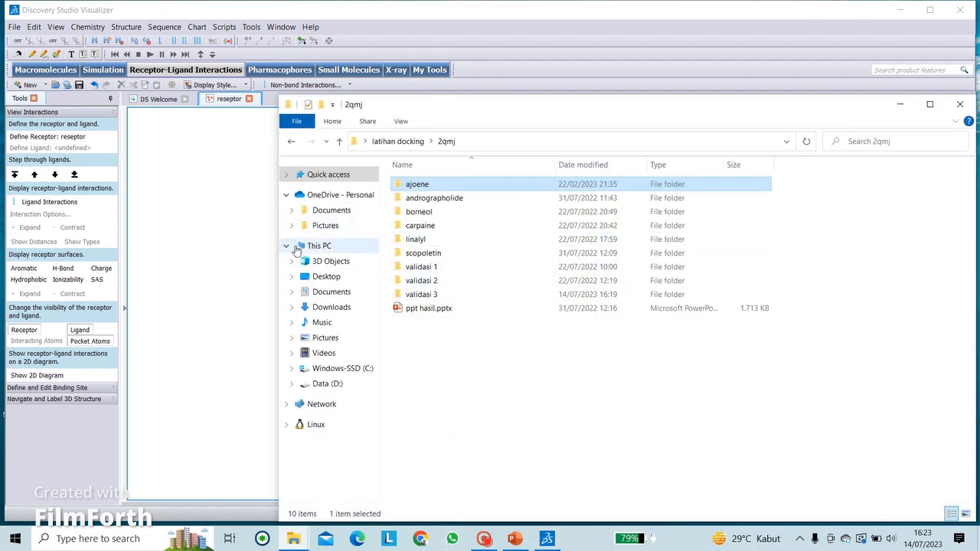
{"action": "left_click", "coordinate": [331, 307]}
{"action": "left_click", "coordinate": [428, 219]}
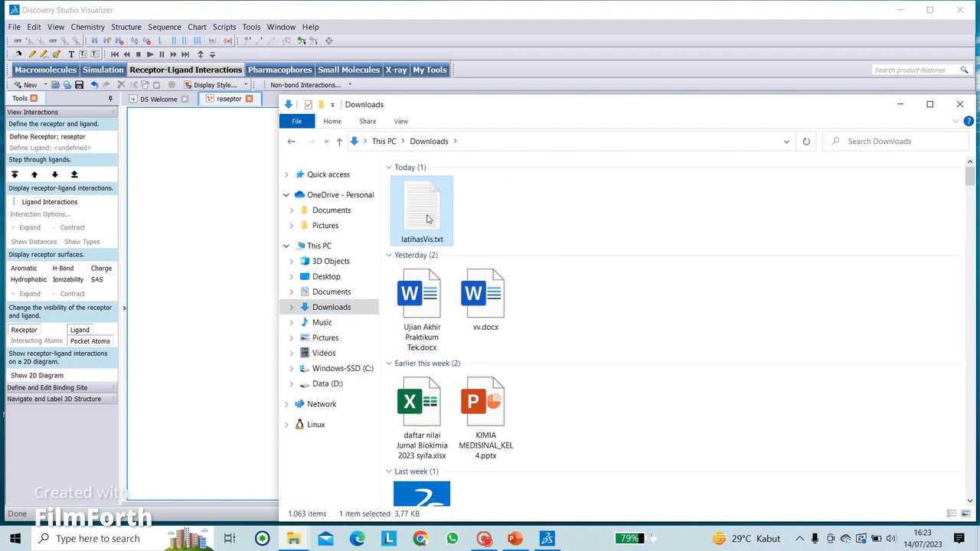
{"action": "left_click_drag", "start_coordinate": [428, 219], "coordinate": [225, 238]}
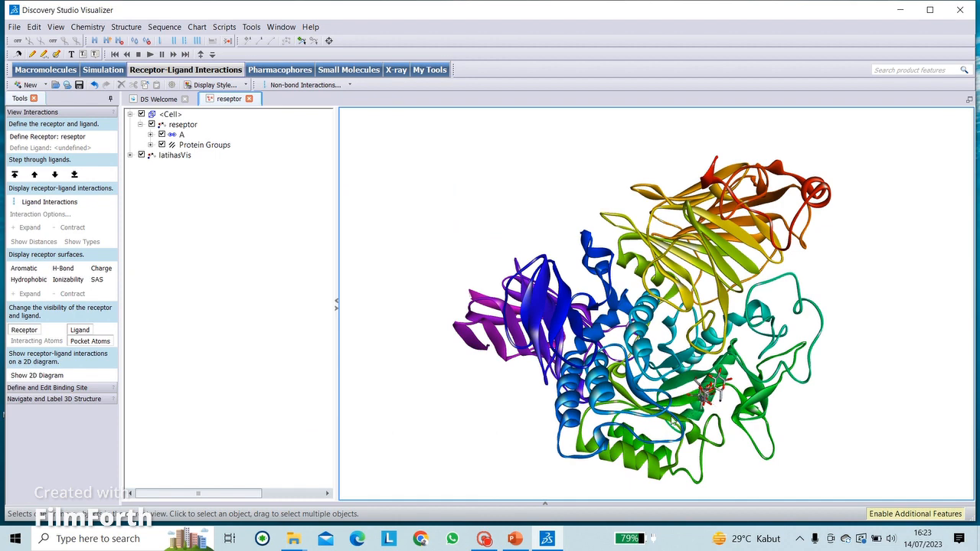
Add hydrogens to the receptor and docked ligand structures.
{"action": "left_click", "coordinate": [92, 27]}
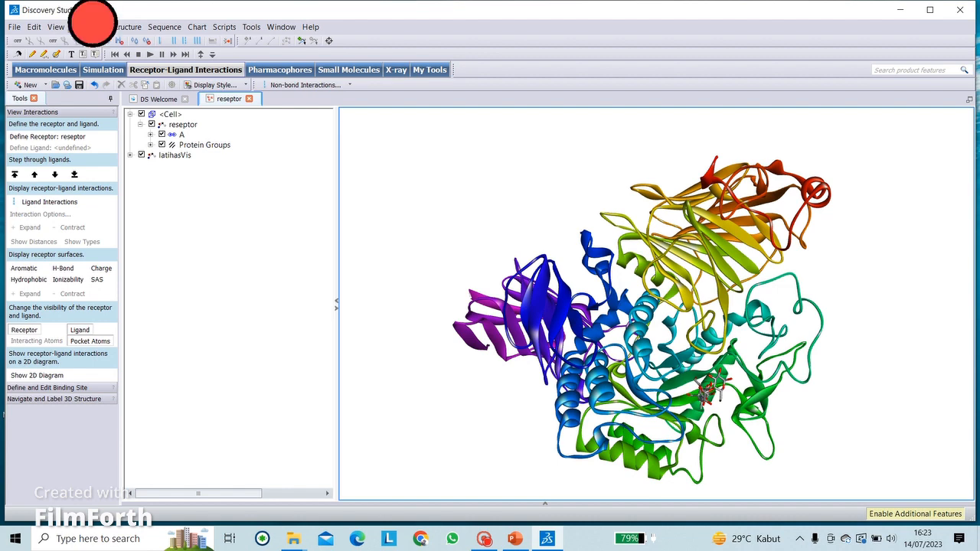
{"action": "mouse_move", "coordinate": [109, 46]}
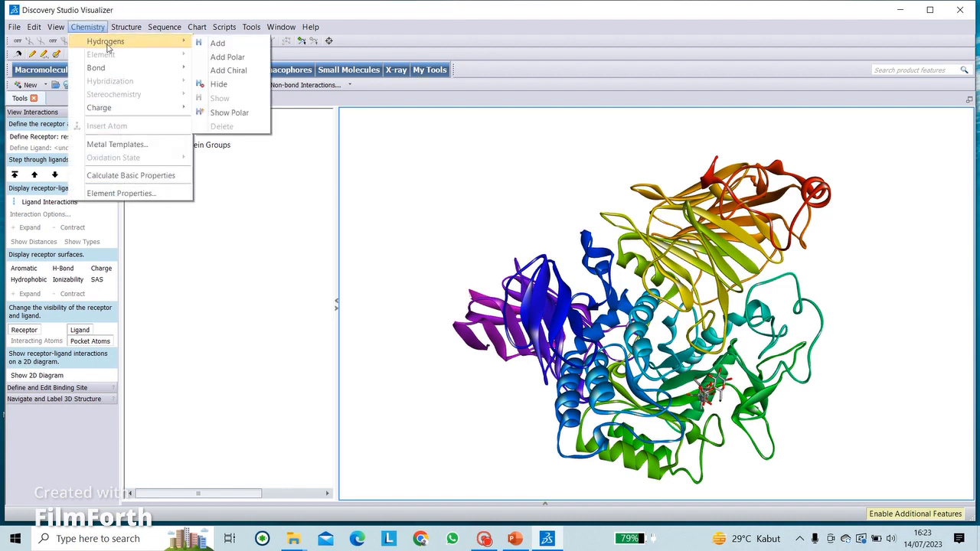
{"action": "left_click", "coordinate": [217, 46]}
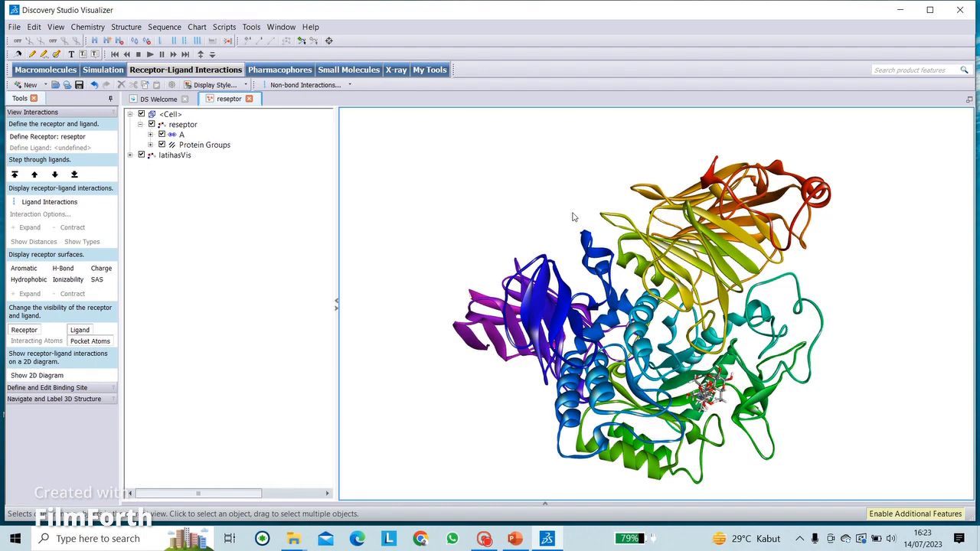
{"action": "mouse_move", "coordinate": [599, 298]}
{"action": "middle_mouse_down"}
{"action": "mouse_move", "coordinate": [601, 390]}
{"action": "mouse_move", "coordinate": [584, 306]}
{"action": "middle_mouse_up"}
Clean the geometry of the receptor-ligand structure and show its interactions in a 2D diagram.
{"action": "left_click", "coordinate": [92, 26]}
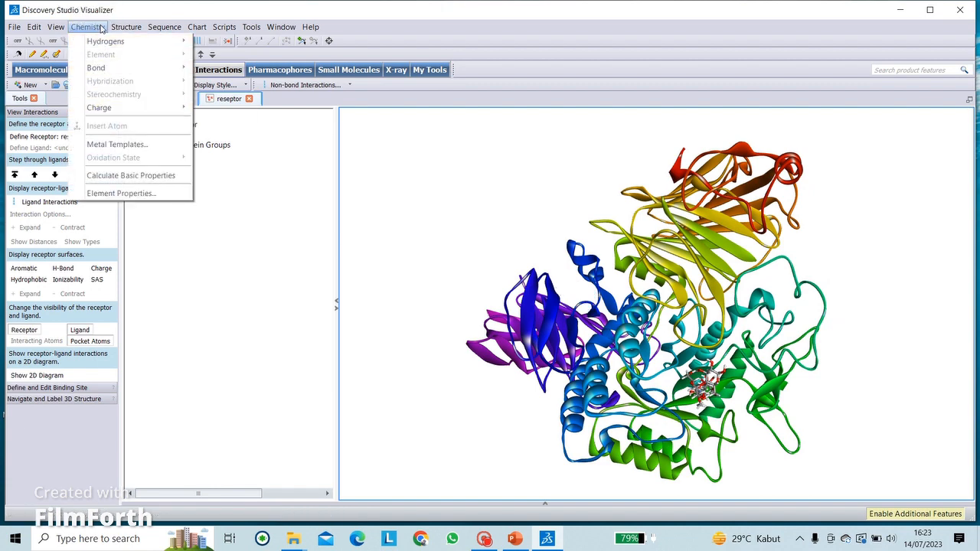
{"action": "mouse_move", "coordinate": [116, 32]}
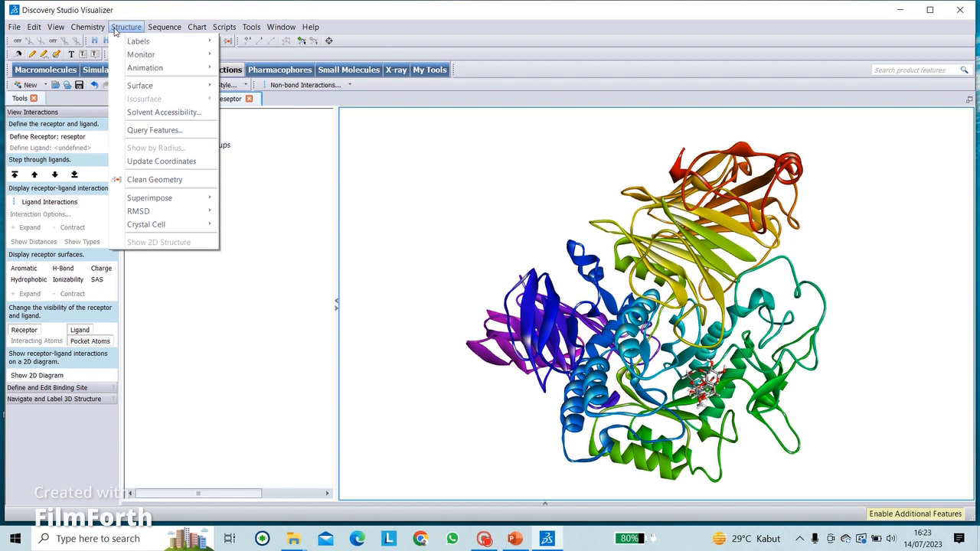
{"action": "left_click", "coordinate": [157, 180]}
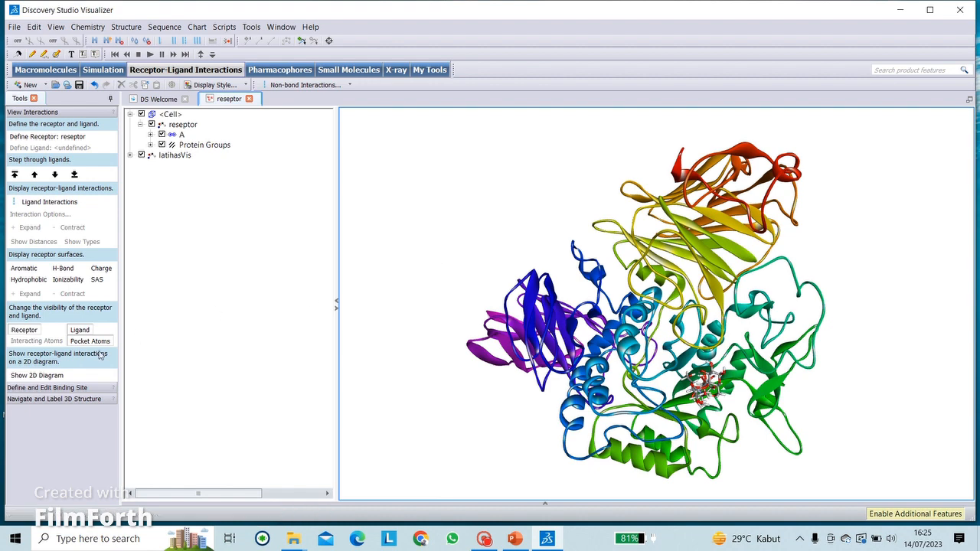
{"action": "left_click", "coordinate": [45, 376]}
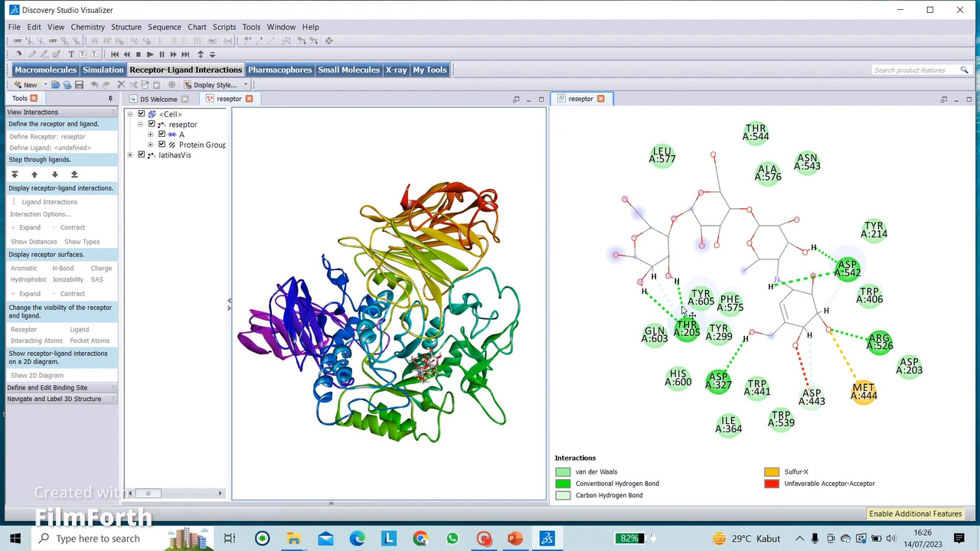
Save the 2D interaction diagram as the image visSTandar2D in the validasi 3 folder, keeping the default image size, and close the diagram.
{"action": "left_click", "coordinate": [14, 27]}
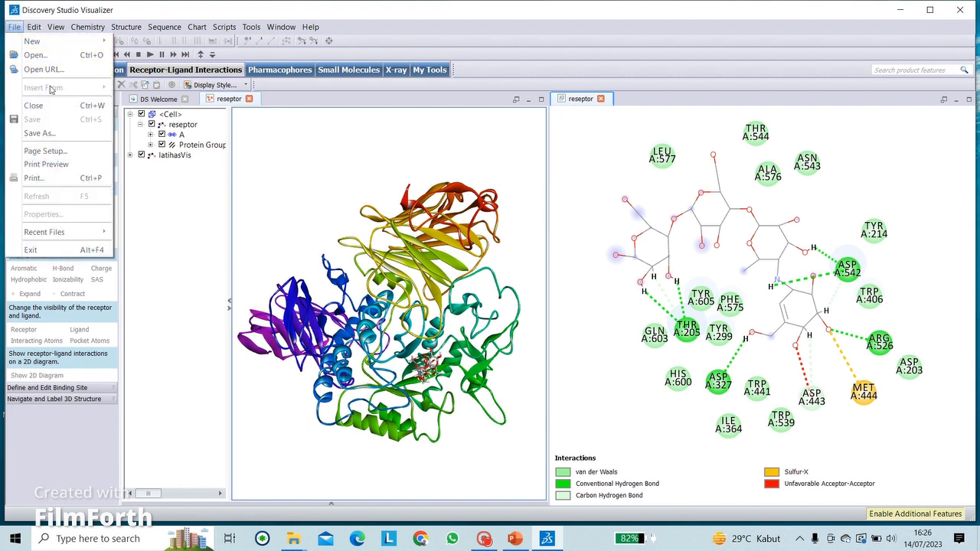
{"action": "left_click", "coordinate": [63, 134]}
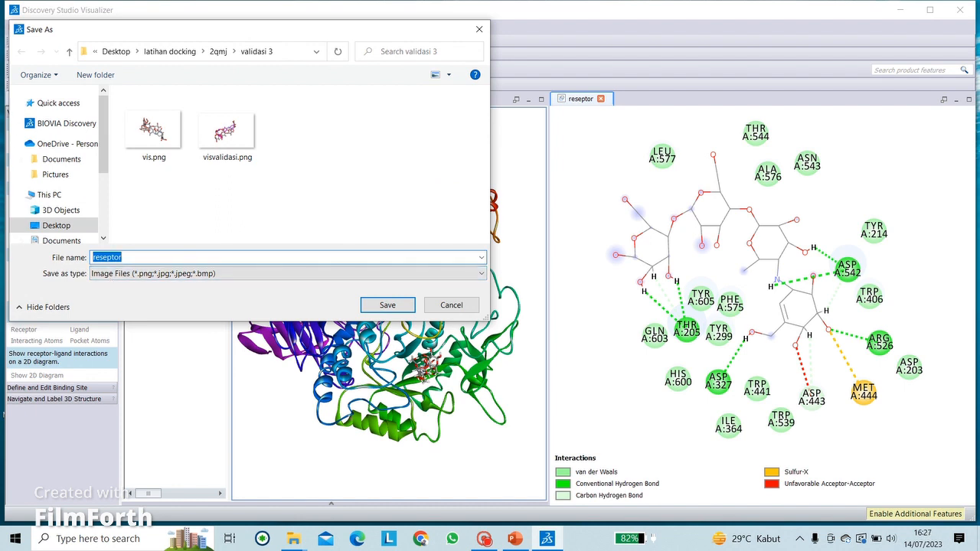
{"action": "type", "text": "vis"}
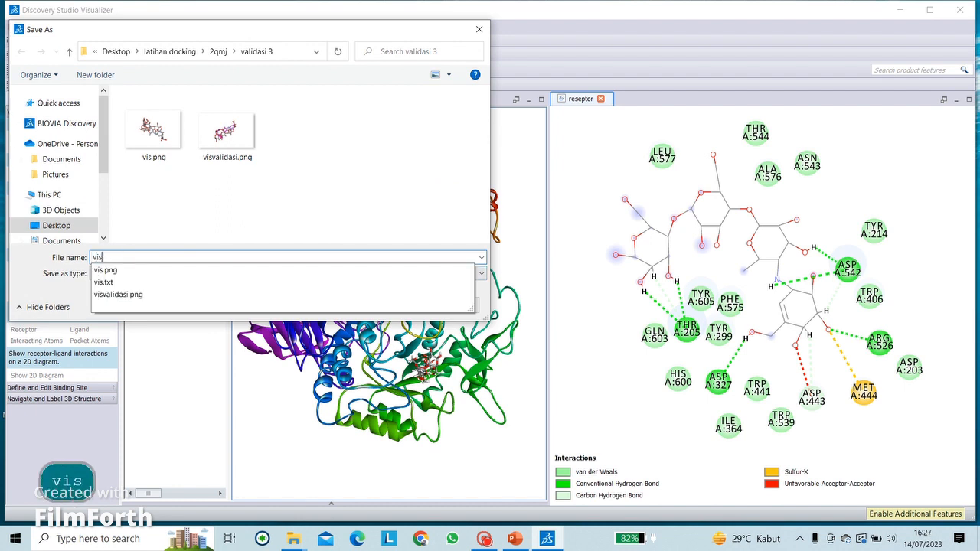
{"action": "type", "text": "STandar"}
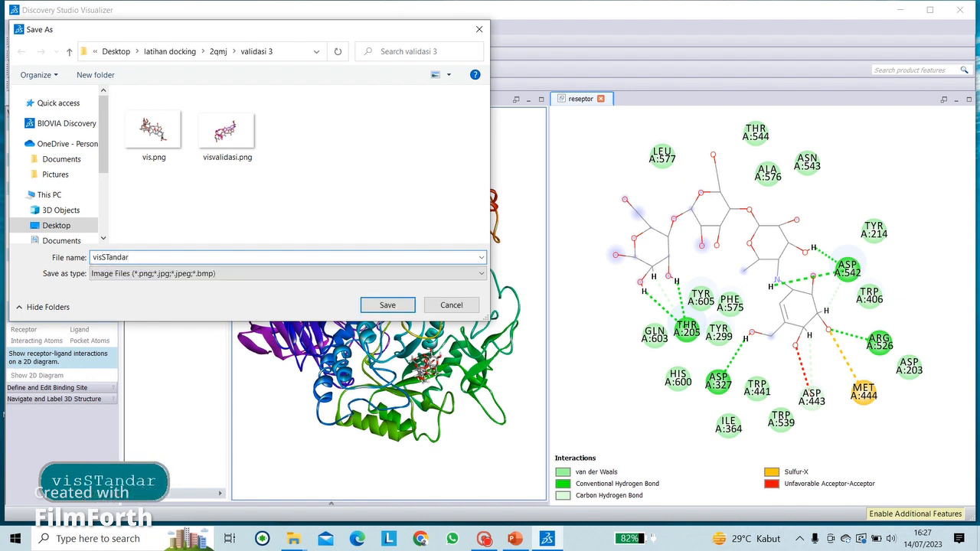
{"action": "type", "text": "2D"}
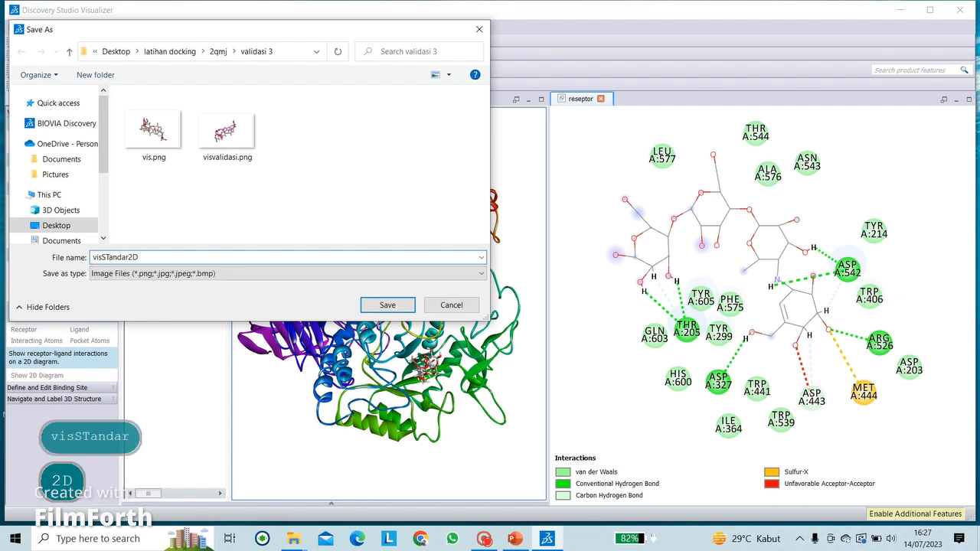
{"action": "left_click", "coordinate": [412, 304]}
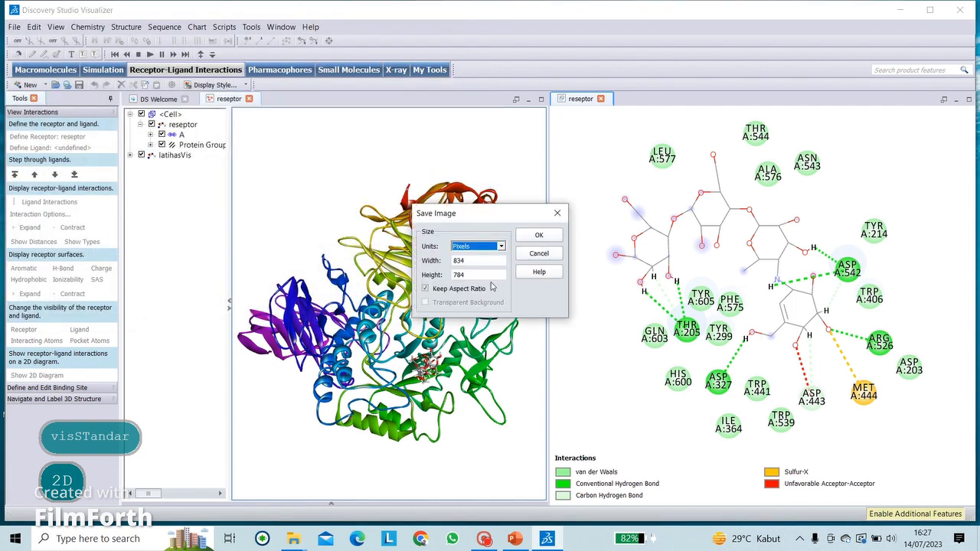
{"action": "left_click", "coordinate": [554, 236]}
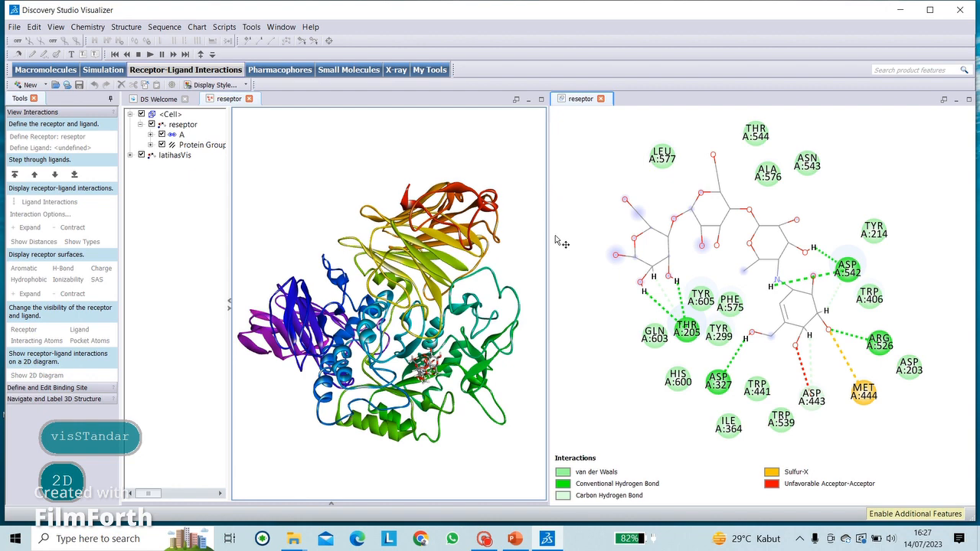
{"action": "left_click", "coordinate": [600, 99]}
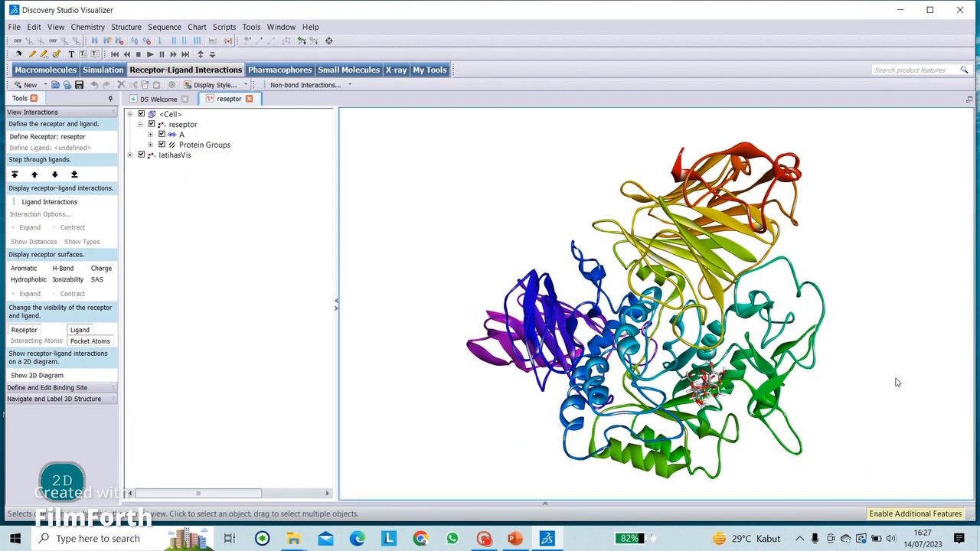
Examine the docked ligand's position within the receptor from several angles, both close up and as a whole.
{"action": "scroll", "coordinate": [646, 328], "scroll_direction": "up", "scroll_amount": 5}
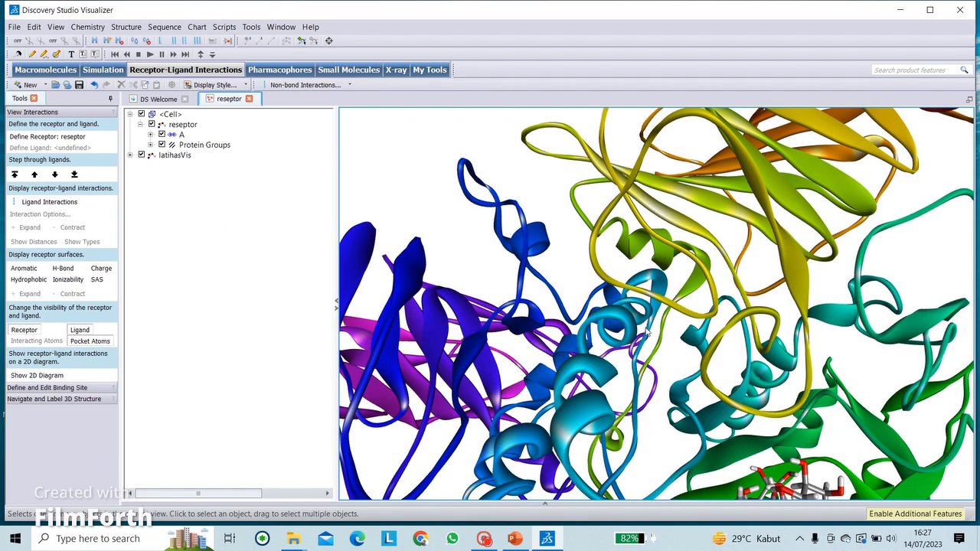
{"action": "scroll", "coordinate": [641, 341], "scroll_direction": "down", "scroll_amount": 5}
{"action": "scroll", "coordinate": [651, 347], "scroll_direction": "up", "scroll_amount": 3}
{"action": "right_click_drag", "start_coordinate": [735, 382], "coordinate": [604, 283]}
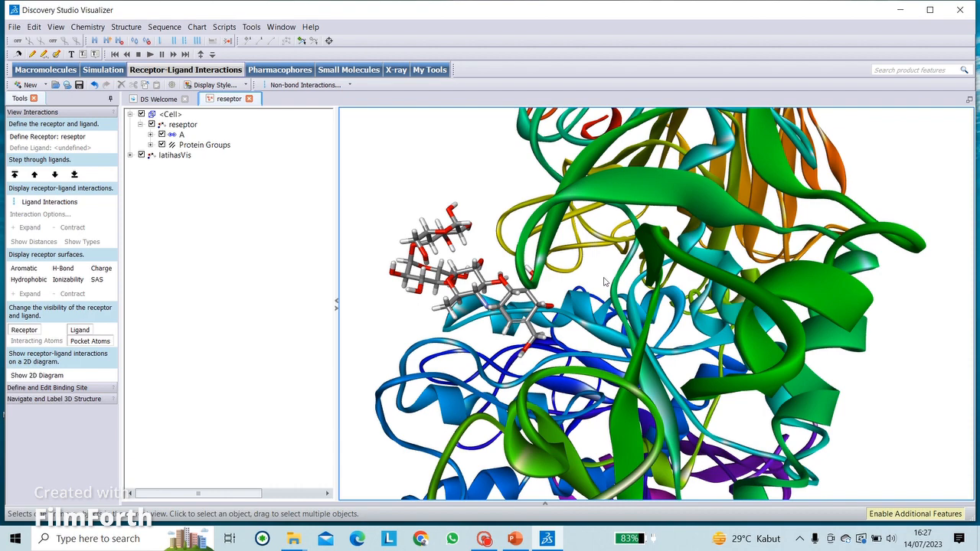
{"action": "scroll", "coordinate": [604, 282], "scroll_direction": "up", "scroll_amount": 2}
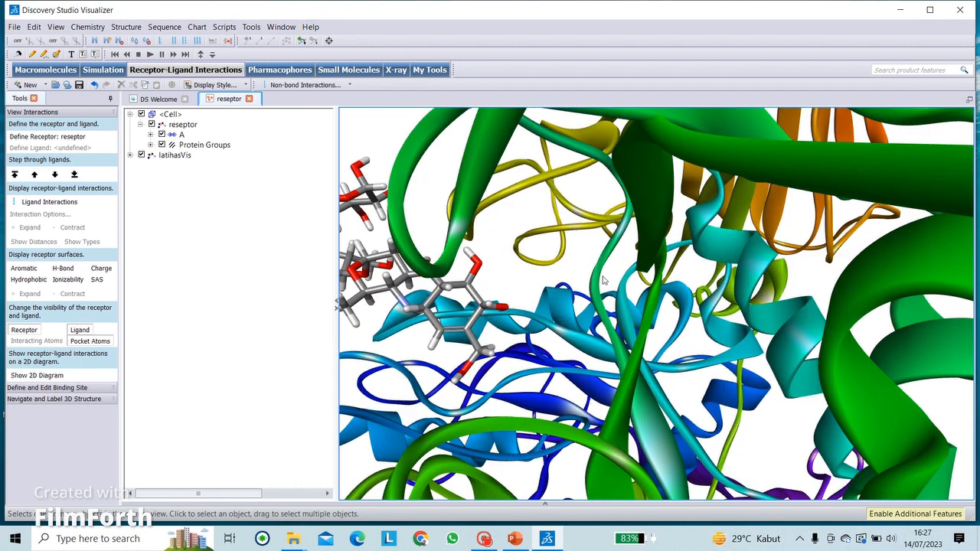
{"action": "mouse_move", "coordinate": [567, 316]}
{"action": "right_mouse_down"}
{"action": "mouse_move", "coordinate": [575, 335]}
{"action": "mouse_move", "coordinate": [573, 320]}
{"action": "right_mouse_up"}
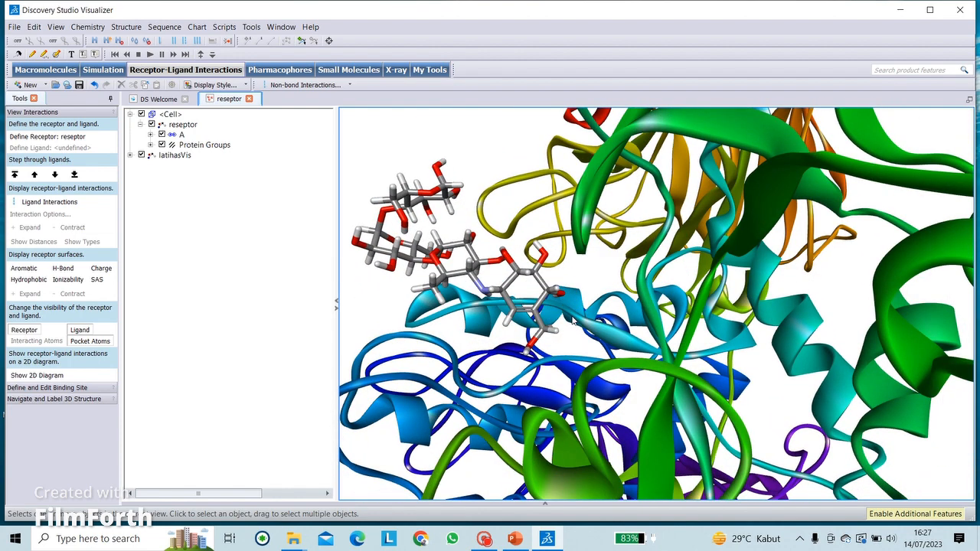
{"action": "scroll", "coordinate": [573, 320], "scroll_direction": "up", "scroll_amount": 3}
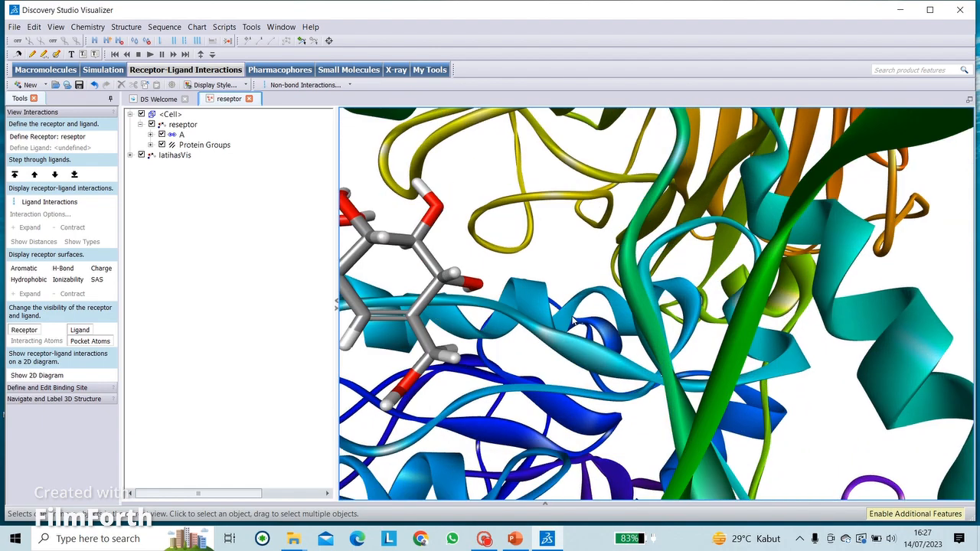
{"action": "scroll", "coordinate": [572, 321], "scroll_direction": "down", "scroll_amount": 7}
{"action": "scroll", "coordinate": [572, 321], "scroll_direction": "down", "scroll_amount": 2}
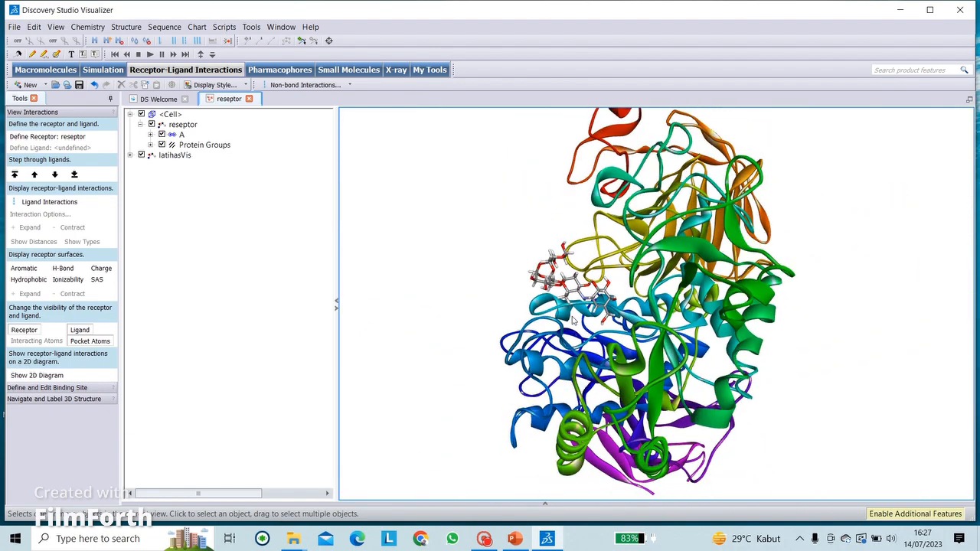
{"action": "right_click_drag", "start_coordinate": [702, 354], "coordinate": [500, 328]}
{"action": "right_click_drag", "start_coordinate": [503, 368], "coordinate": [587, 390]}
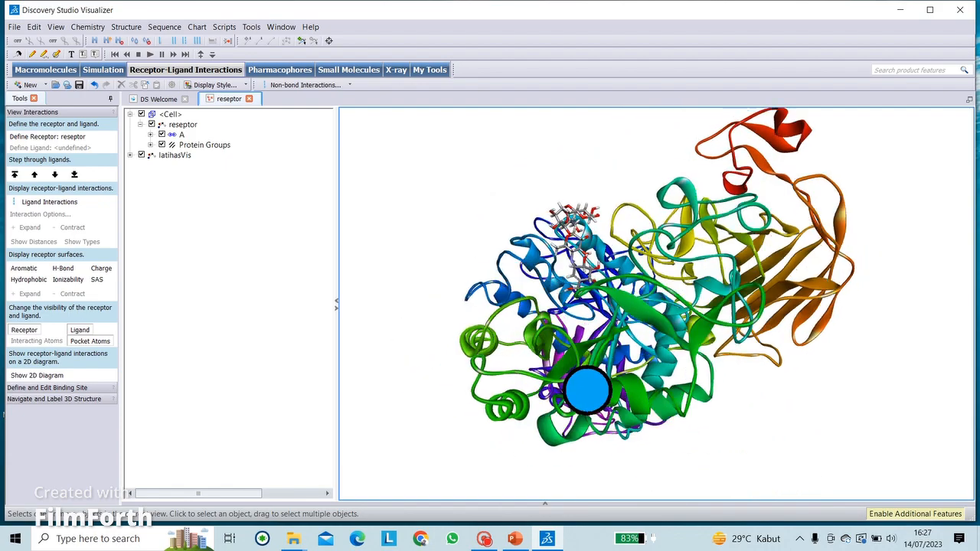
{"action": "right_click_drag", "start_coordinate": [542, 359], "coordinate": [522, 414]}
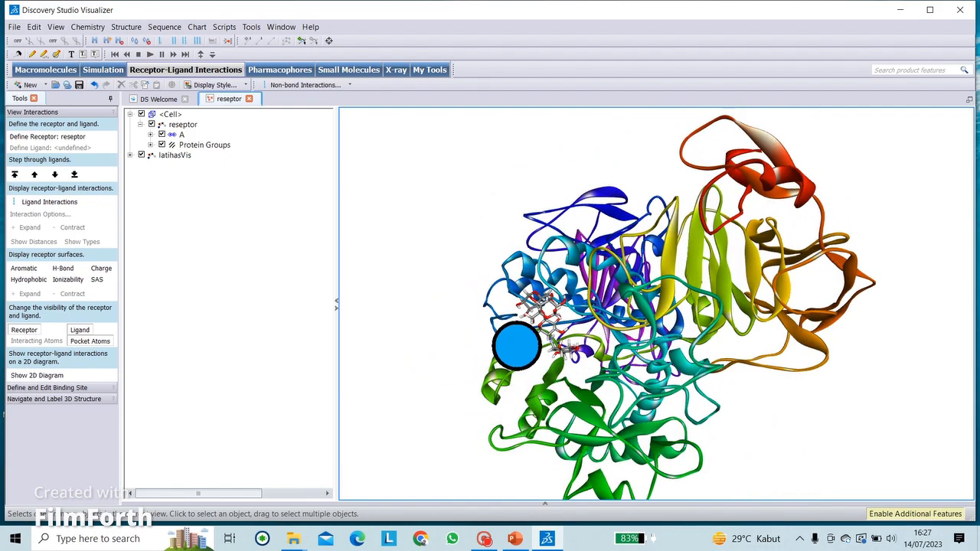
{"action": "right_click_drag", "start_coordinate": [516, 347], "coordinate": [573, 389]}
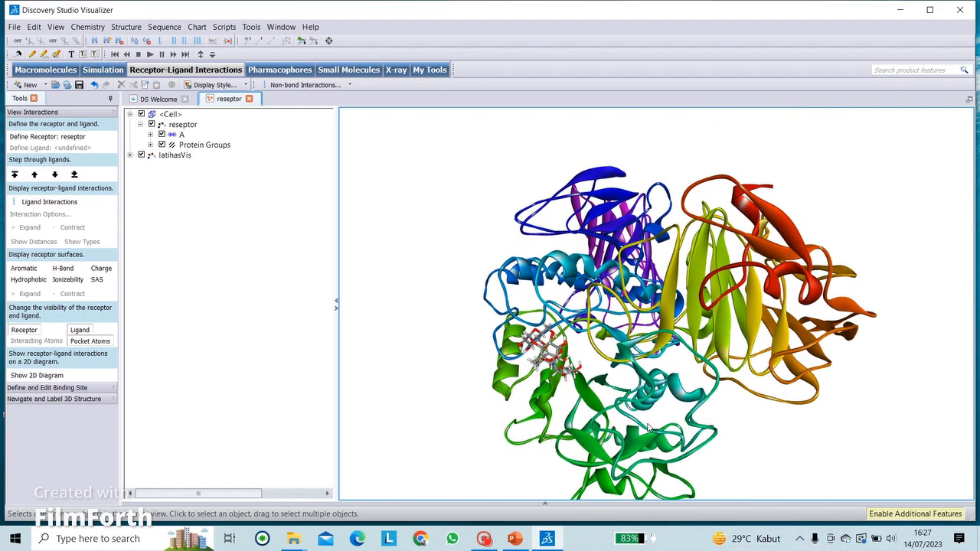
{"action": "right_click_drag", "start_coordinate": [670, 304], "coordinate": [633, 274]}
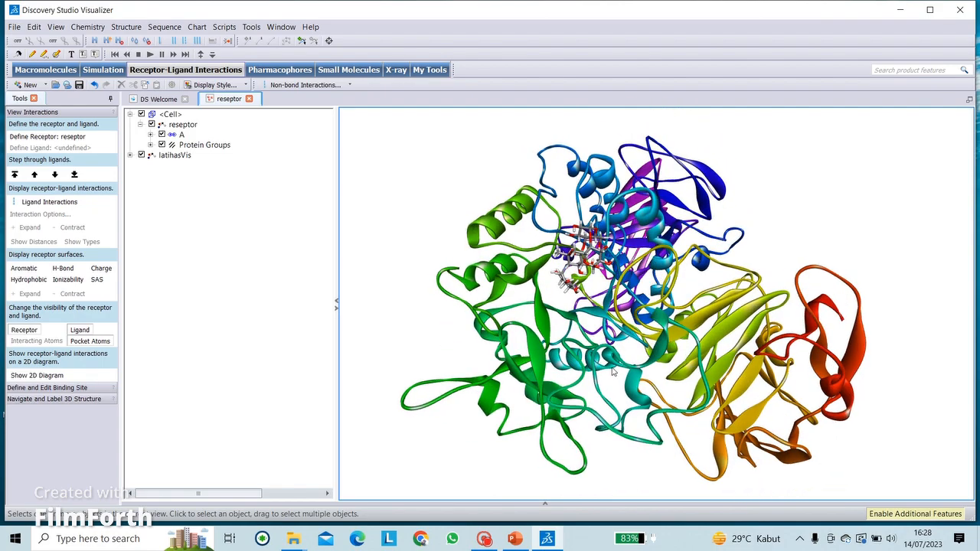
{"action": "right_click_drag", "start_coordinate": [617, 368], "coordinate": [566, 366]}
{"action": "scroll", "coordinate": [567, 368], "scroll_direction": "up", "scroll_amount": 5}
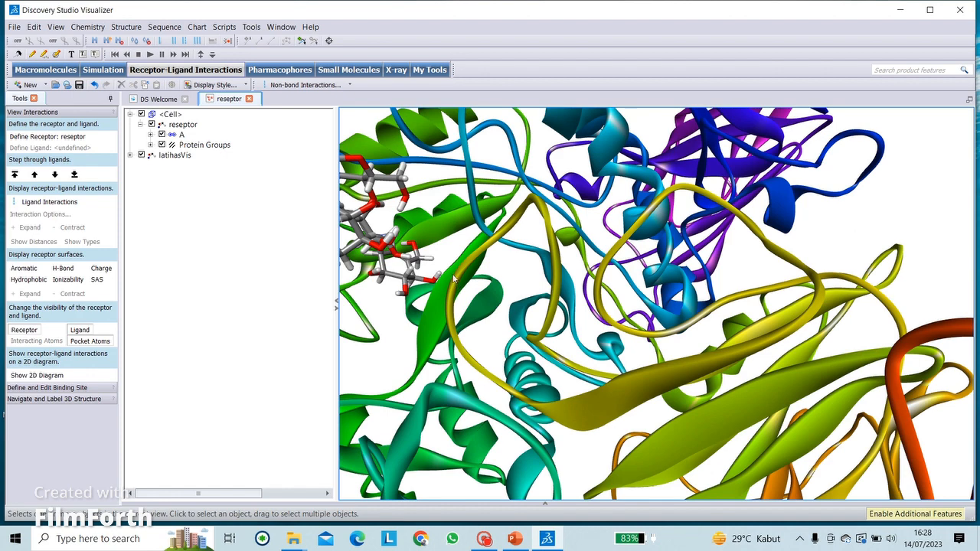
{"action": "right_click_drag", "start_coordinate": [455, 279], "coordinate": [496, 299]}
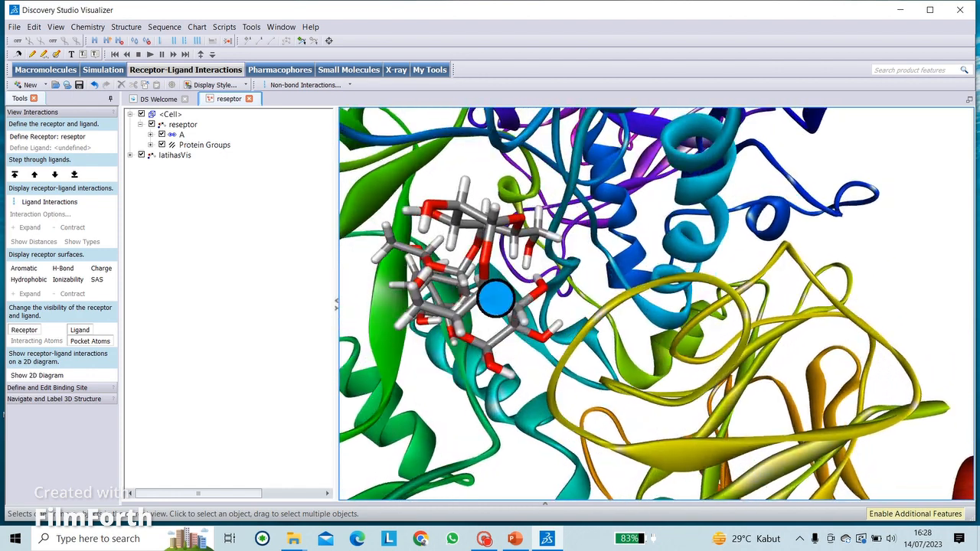
{"action": "left_click", "coordinate": [484, 350]}
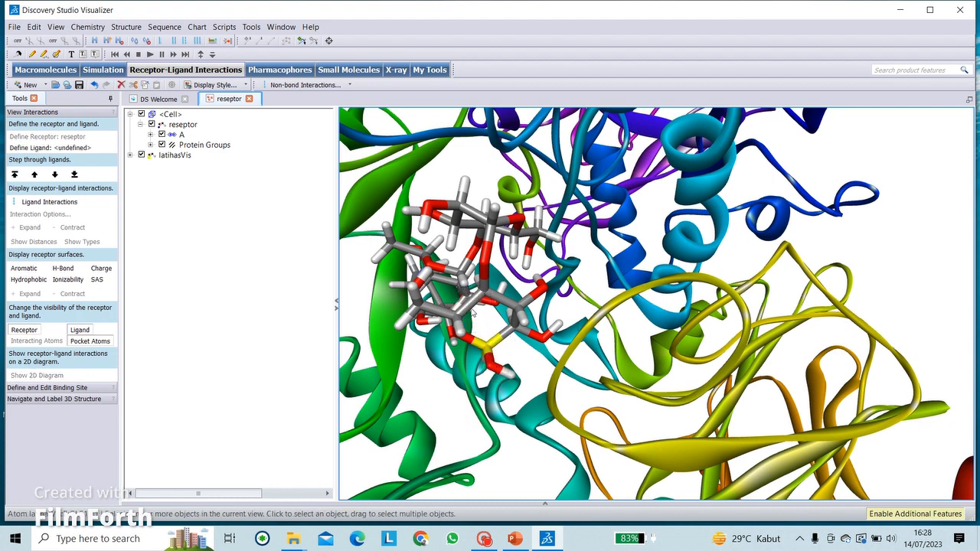
{"action": "left_click", "coordinate": [517, 370]}
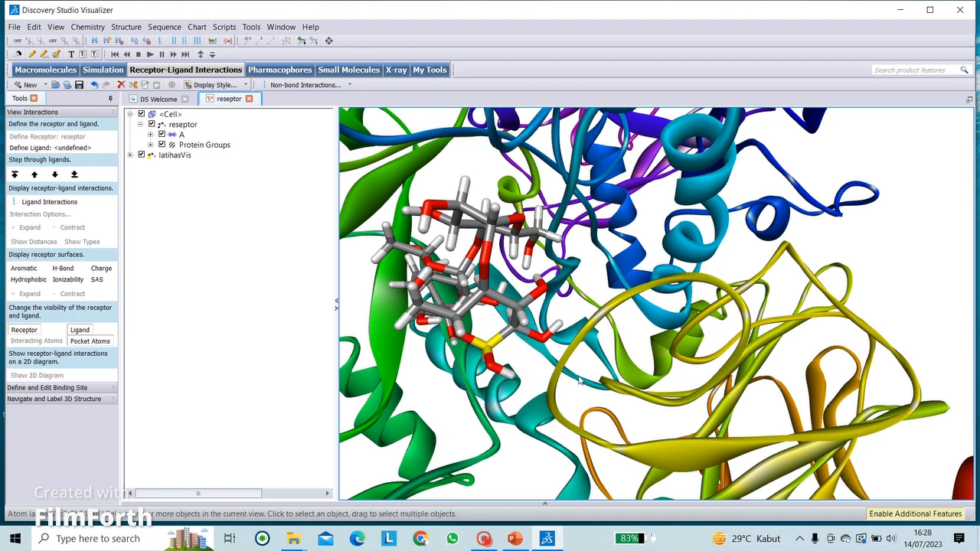
{"action": "right_click", "coordinate": [505, 308]}
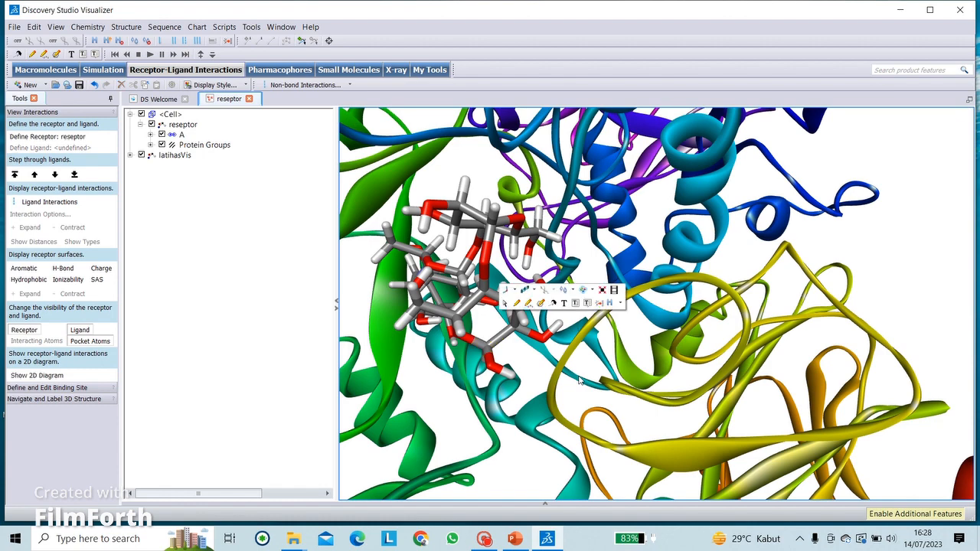
{"action": "left_click", "coordinate": [766, 254]}
{"action": "right_click", "coordinate": [608, 261]}
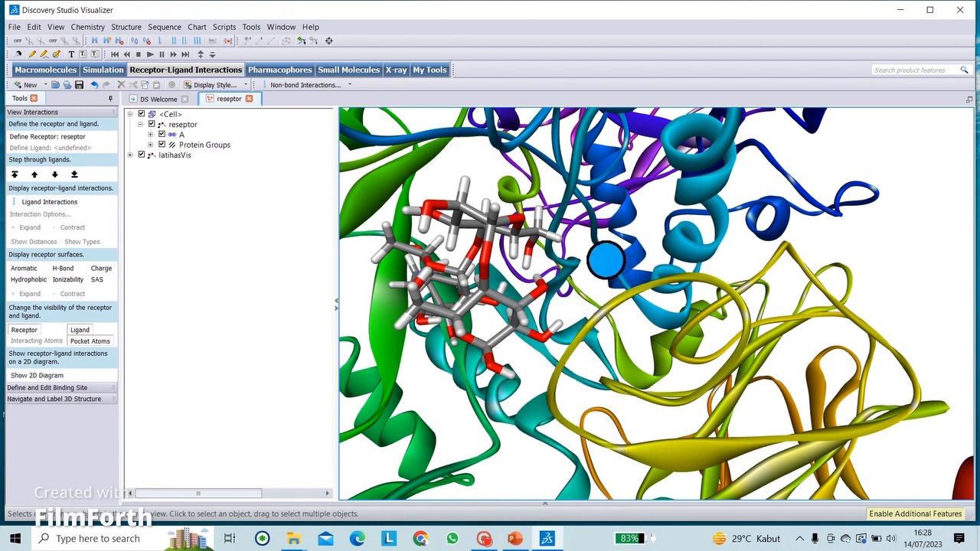
{"action": "left_click", "coordinate": [771, 182]}
Display the ligand interactions in the 3D structure and make the receptor ribbon visible together with them.
{"action": "right_click_drag", "start_coordinate": [746, 177], "coordinate": [690, 212]}
{"action": "right_click_drag", "start_coordinate": [483, 459], "coordinate": [452, 381]}
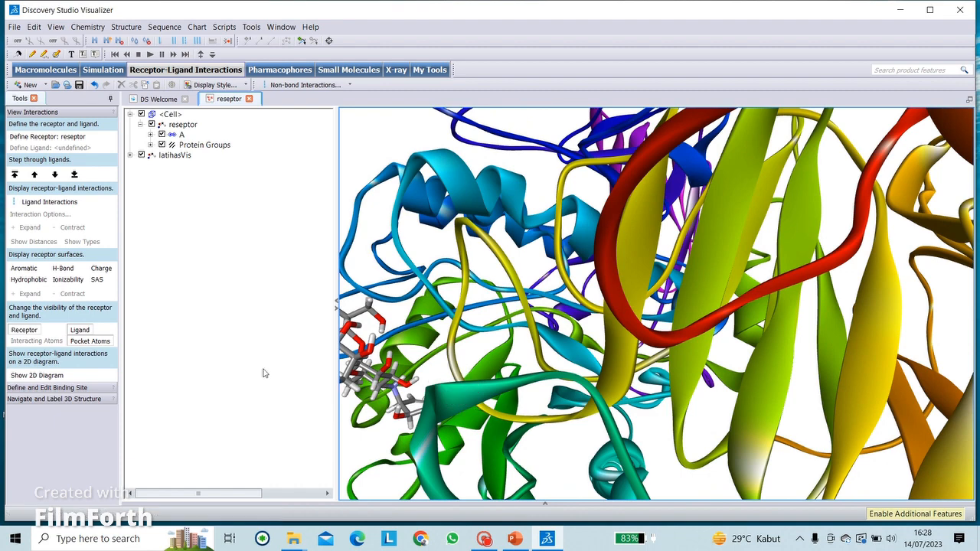
{"action": "right_click_drag", "start_coordinate": [465, 234], "coordinate": [496, 264]}
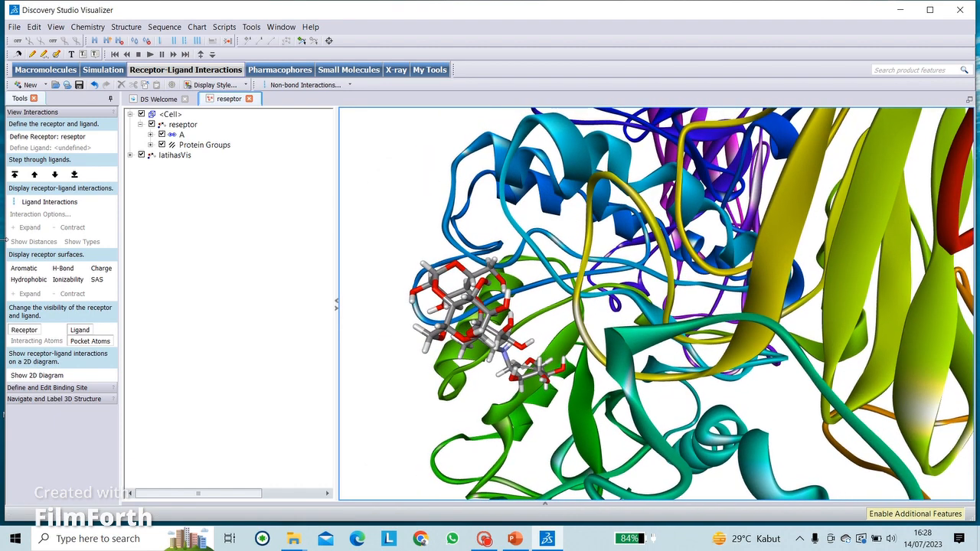
{"action": "left_click", "coordinate": [35, 204]}
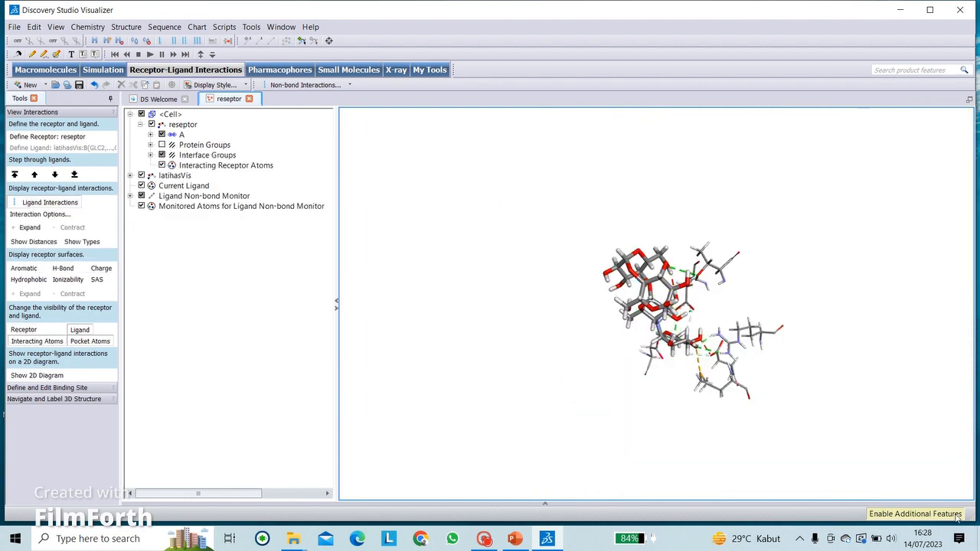
{"action": "right_click_drag", "start_coordinate": [779, 281], "coordinate": [635, 337]}
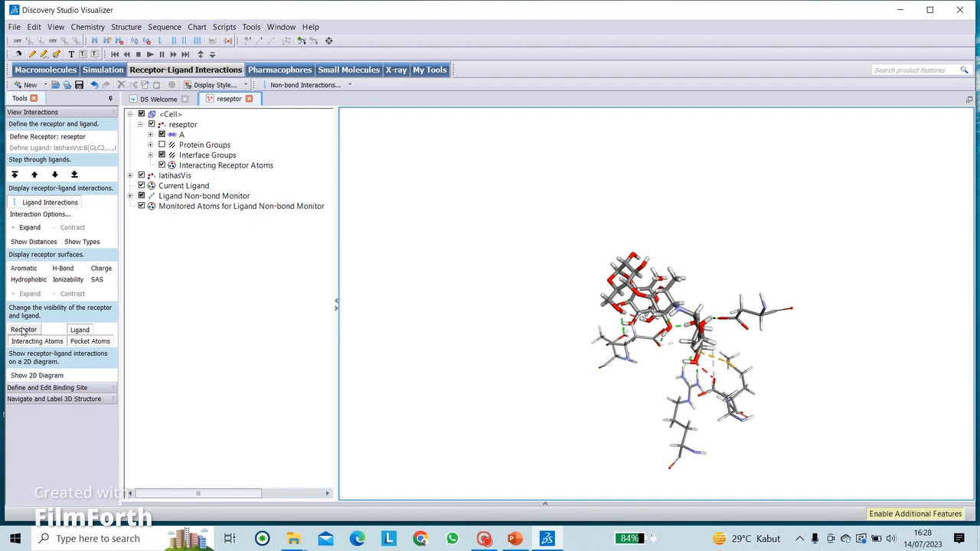
{"action": "left_click", "coordinate": [23, 330]}
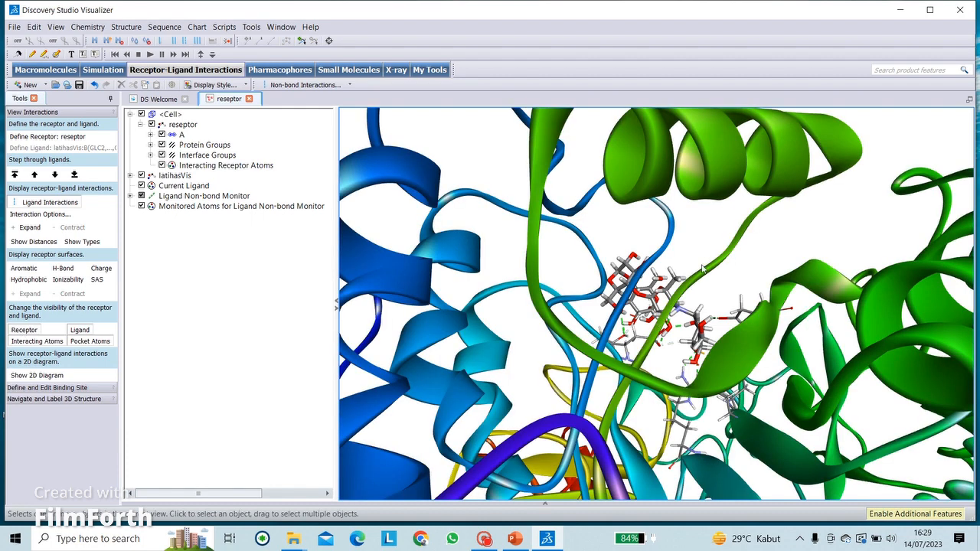
Examine the non-bond interactions between the docked ligand and the surrounding receptor residues up close from different angles.
{"action": "scroll", "coordinate": [701, 268], "scroll_direction": "down", "scroll_amount": 5}
{"action": "right_click_drag", "start_coordinate": [702, 268], "coordinate": [459, 348]}
{"action": "scroll", "coordinate": [663, 318], "scroll_direction": "up", "scroll_amount": 5}
{"action": "right_click_drag", "start_coordinate": [664, 319], "coordinate": [606, 310]}
{"action": "scroll", "coordinate": [629, 320], "scroll_direction": "up", "scroll_amount": 2}
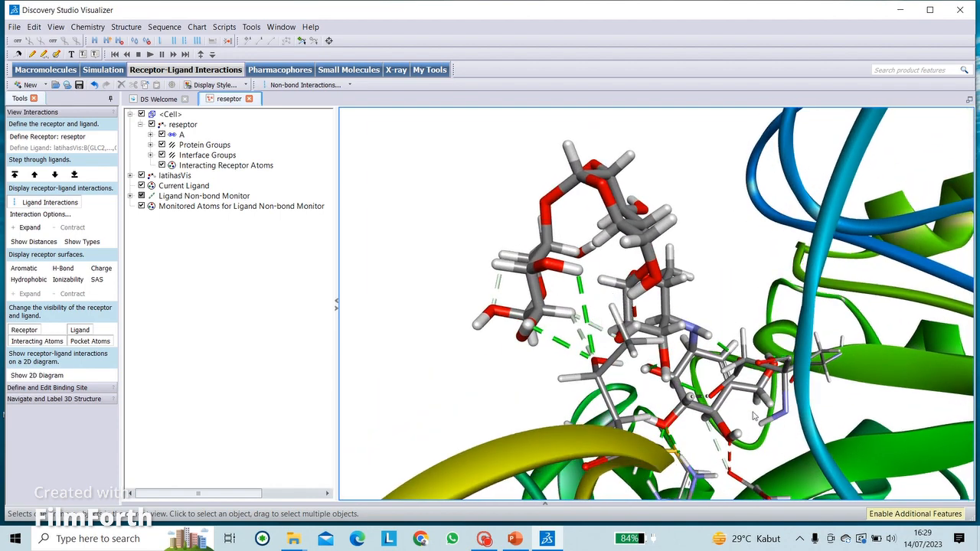
{"action": "right_click_drag", "start_coordinate": [663, 453], "coordinate": [635, 399]}
{"action": "mouse_move", "coordinate": [592, 347]}
{"action": "right_mouse_down"}
{"action": "mouse_move", "coordinate": [600, 357]}
{"action": "mouse_move", "coordinate": [606, 341]}
{"action": "right_mouse_up"}
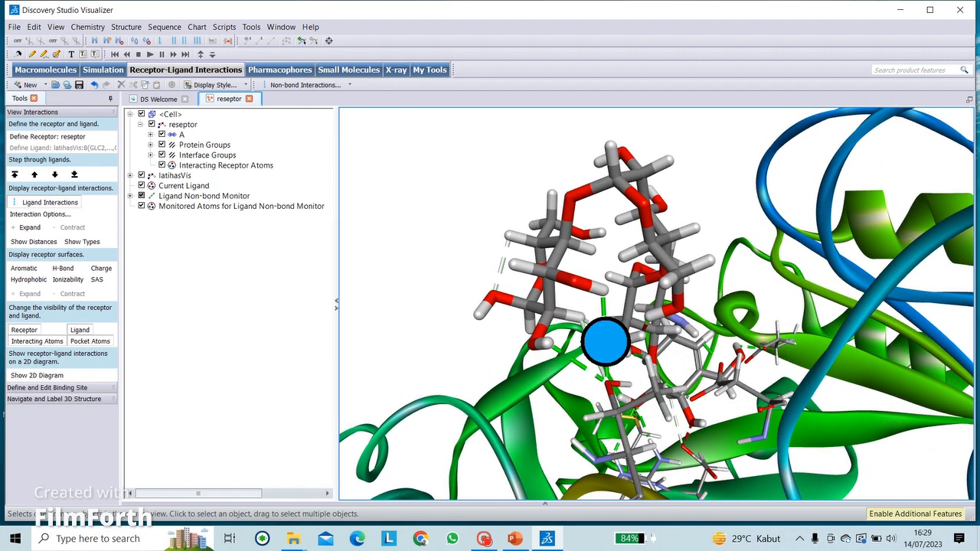
Display the distances of the ligand's non-bond interactions in the 3D view of the binding site.
{"action": "right_click_drag", "start_coordinate": [617, 414], "coordinate": [604, 376]}
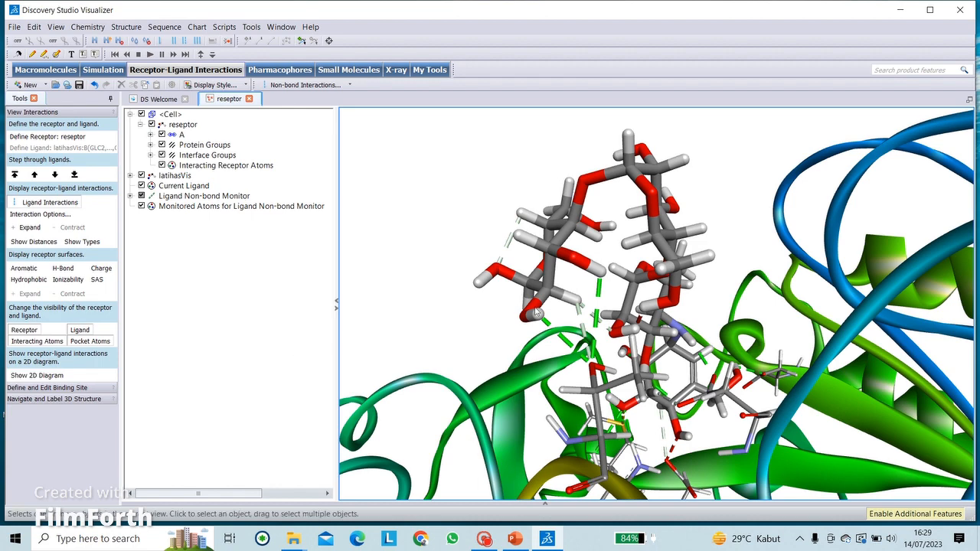
{"action": "right_click_drag", "start_coordinate": [581, 337], "coordinate": [546, 367]}
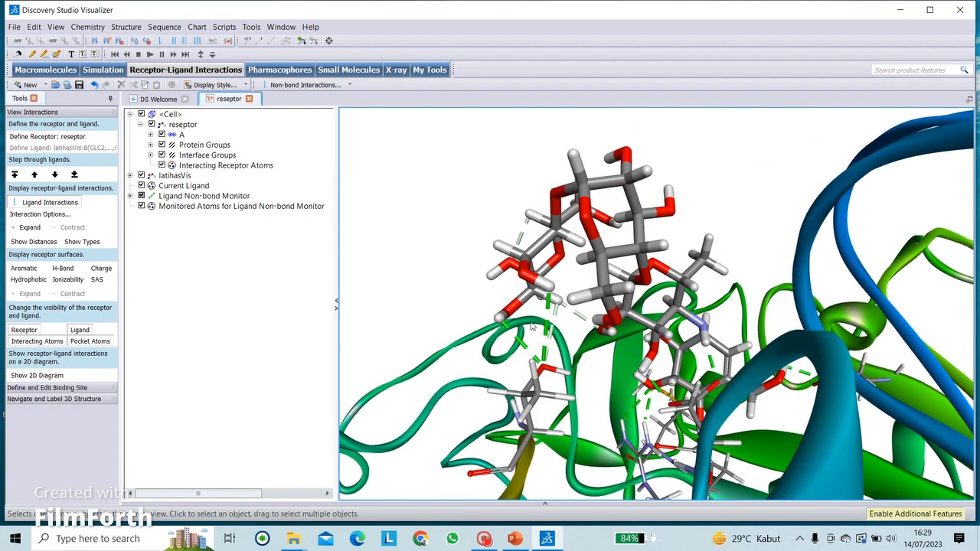
{"action": "mouse_move", "coordinate": [534, 327]}
{"action": "right_mouse_down"}
{"action": "mouse_move", "coordinate": [525, 350]}
{"action": "mouse_move", "coordinate": [510, 329]}
{"action": "mouse_move", "coordinate": [521, 339]}
{"action": "right_mouse_up"}
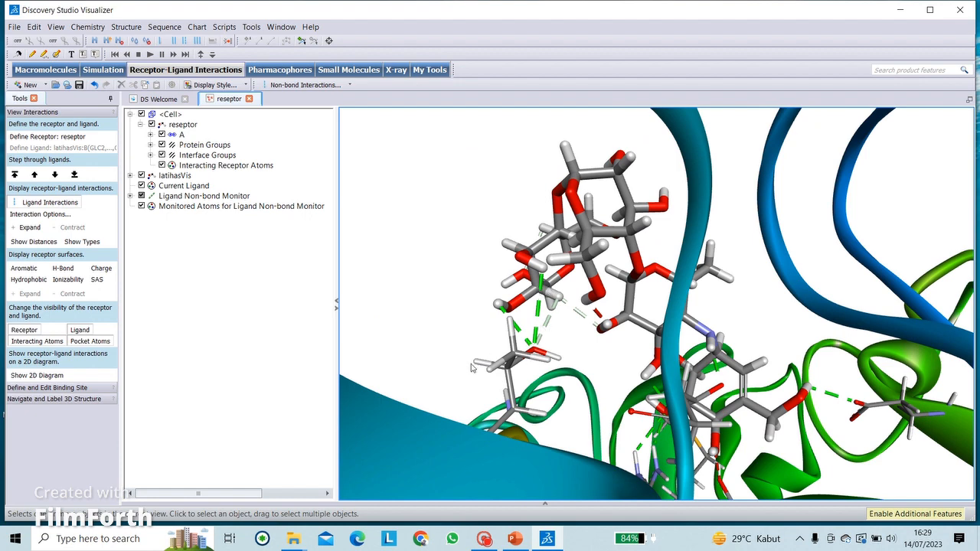
{"action": "left_click", "coordinate": [24, 243]}
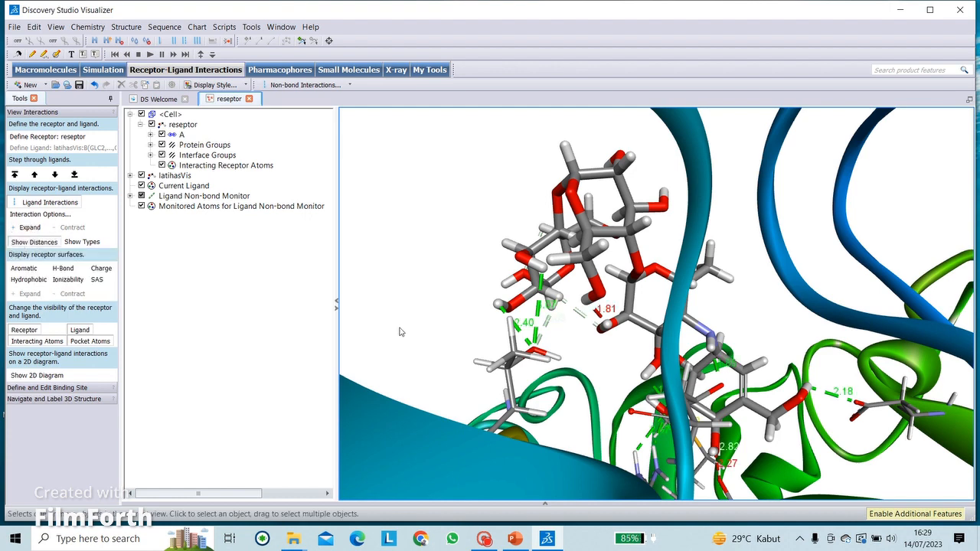
Examine the labelled interaction distances around the ligand up close from several angles and within the whole receptor.
{"action": "mouse_move", "coordinate": [498, 366]}
{"action": "right_mouse_down"}
{"action": "mouse_move", "coordinate": [505, 357]}
{"action": "mouse_move", "coordinate": [490, 390]}
{"action": "mouse_move", "coordinate": [501, 398]}
{"action": "mouse_move", "coordinate": [499, 357]}
{"action": "mouse_move", "coordinate": [482, 368]}
{"action": "right_mouse_up"}
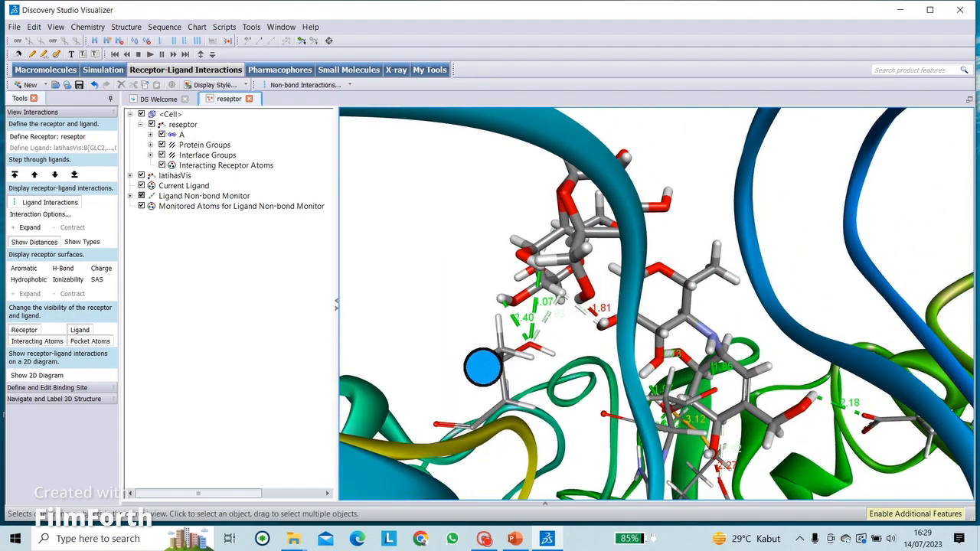
{"action": "right_click_drag", "start_coordinate": [547, 317], "coordinate": [526, 292]}
{"action": "right_click_drag", "start_coordinate": [584, 326], "coordinate": [534, 277]}
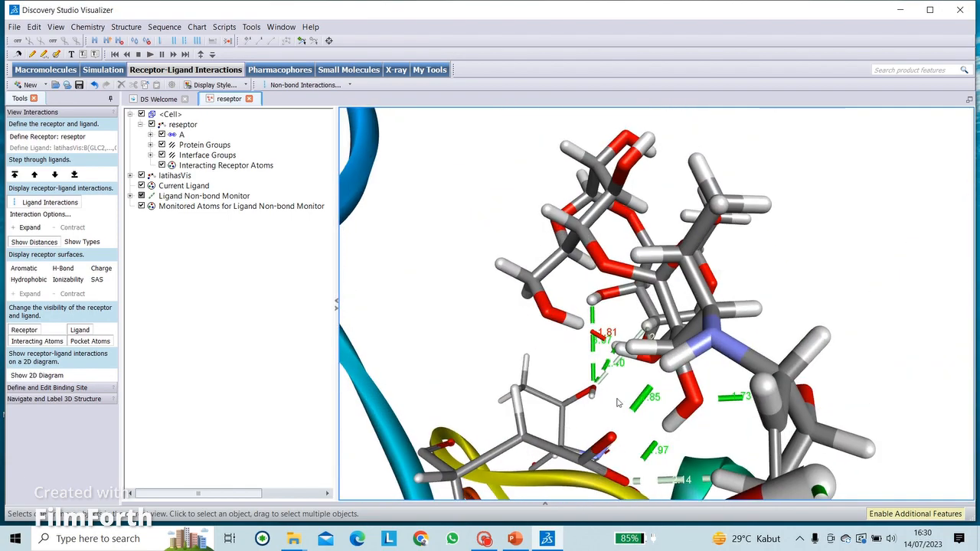
{"action": "right_click_drag", "start_coordinate": [584, 258], "coordinate": [621, 341]}
{"action": "scroll", "coordinate": [685, 334], "scroll_direction": "down", "scroll_amount": 15}
{"action": "right_click_drag", "start_coordinate": [691, 327], "coordinate": [526, 374]}
{"action": "scroll", "coordinate": [685, 334], "scroll_direction": "down", "scroll_amount": 5}
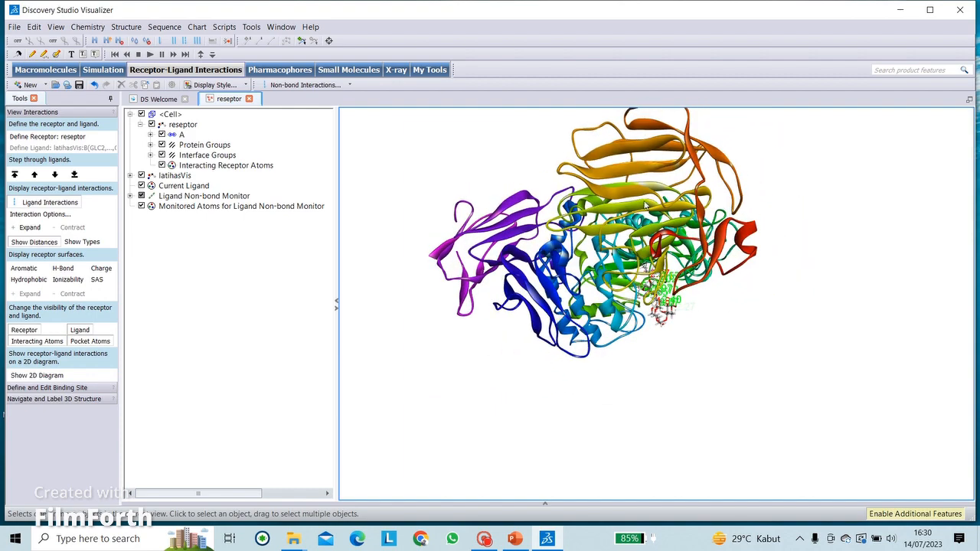
{"action": "right_click_drag", "start_coordinate": [646, 206], "coordinate": [586, 407]}
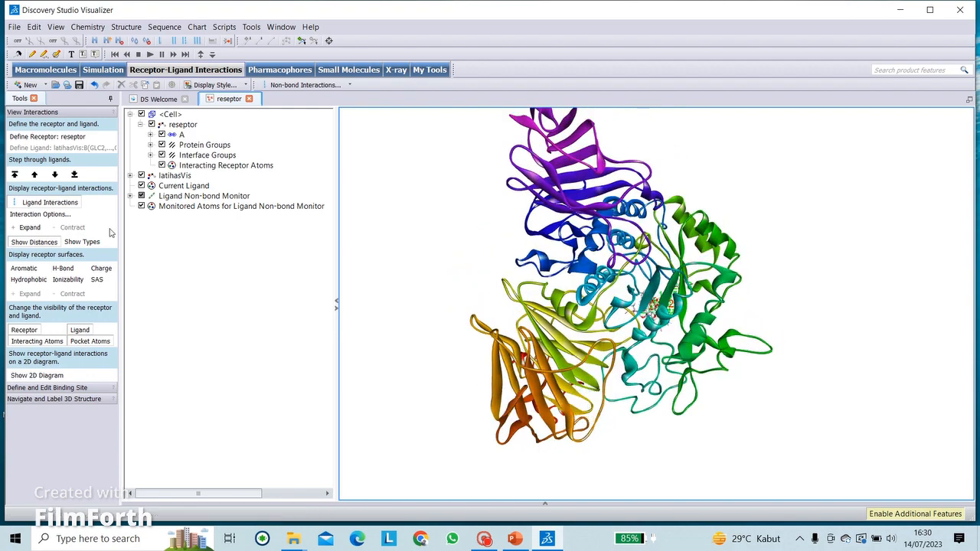
Set the protein display style of receptor chain A to the custom blue color (RGB 85, 170, 255).
{"action": "left_click", "coordinate": [204, 145]}
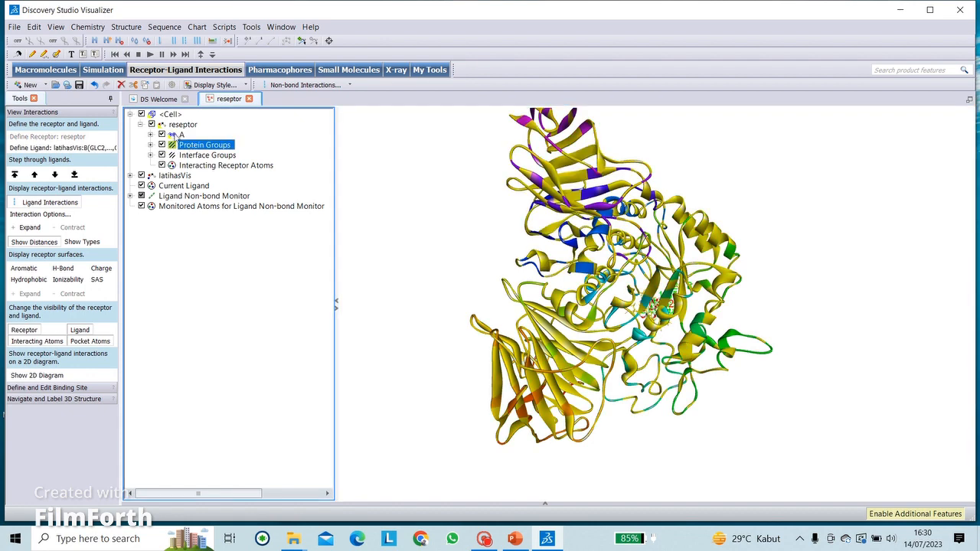
{"action": "left_click", "coordinate": [176, 135]}
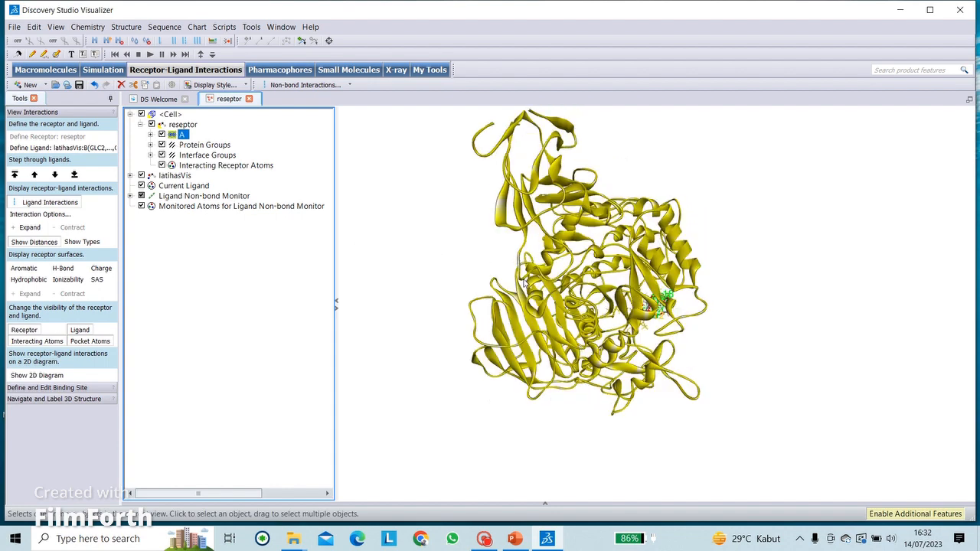
{"action": "right_click", "coordinate": [452, 210]}
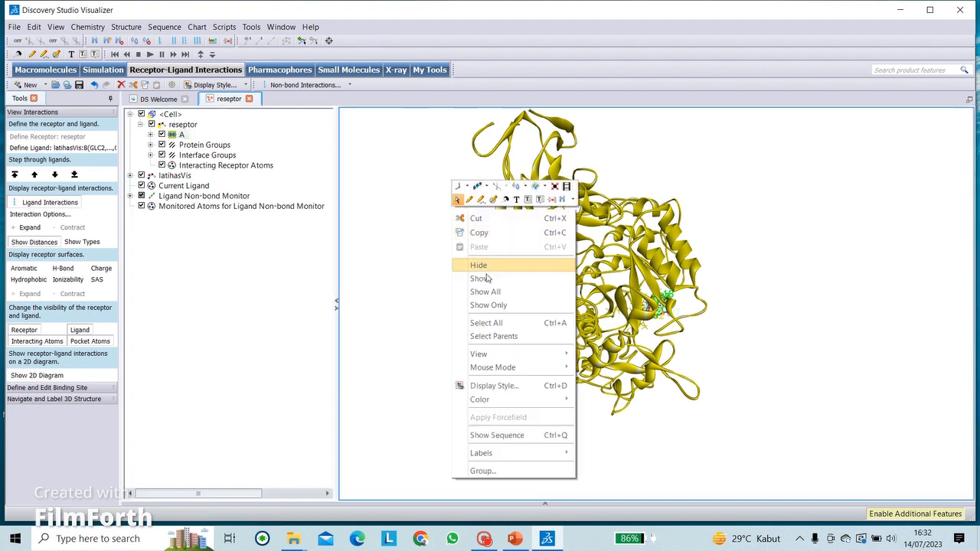
{"action": "left_click", "coordinate": [489, 388]}
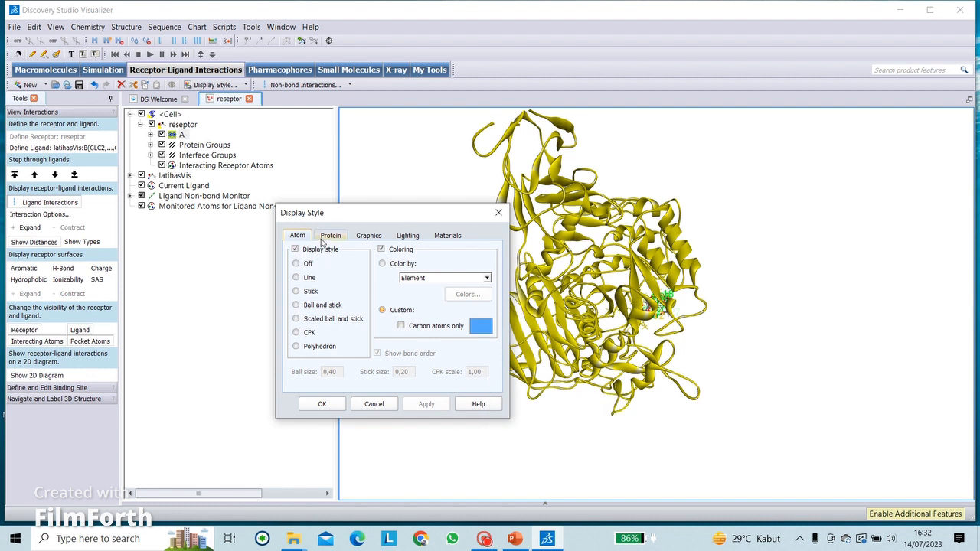
{"action": "left_click", "coordinate": [330, 236]}
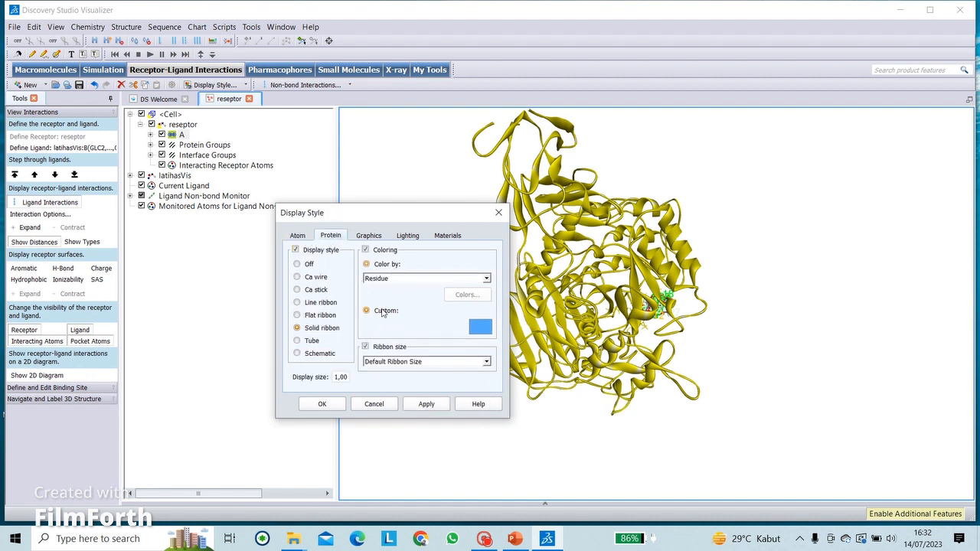
{"action": "left_click", "coordinate": [475, 329]}
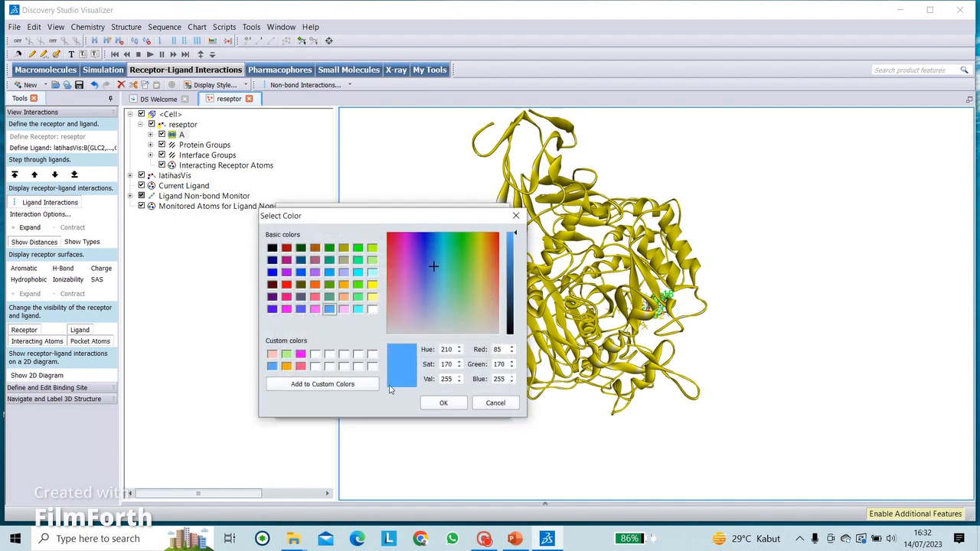
{"action": "left_click", "coordinate": [273, 356]}
{"action": "left_click", "coordinate": [272, 357]}
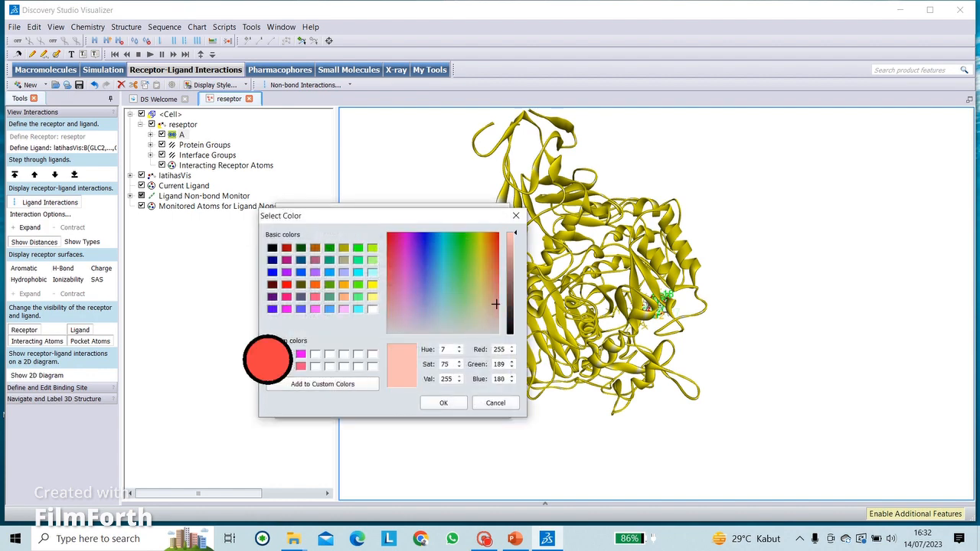
{"action": "left_click", "coordinate": [272, 367]}
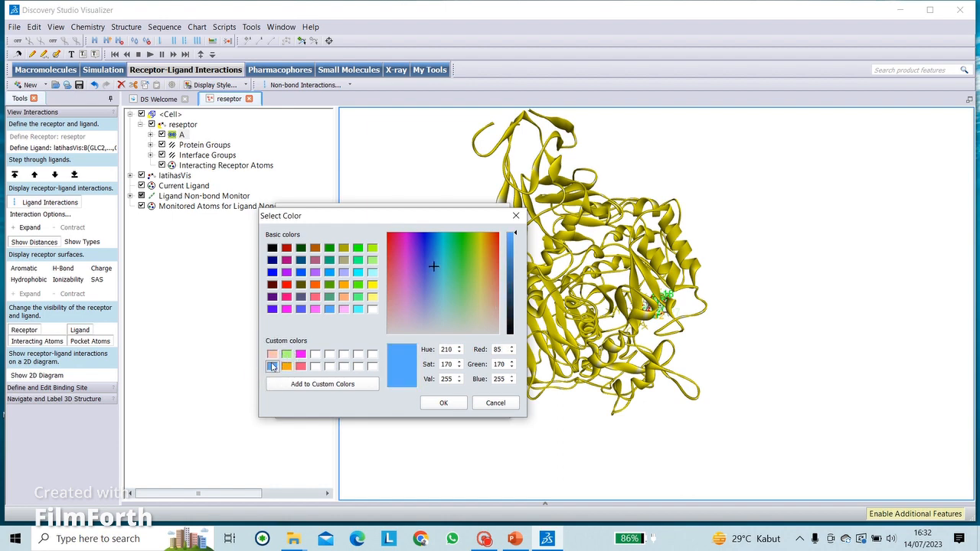
{"action": "left_click", "coordinate": [434, 404]}
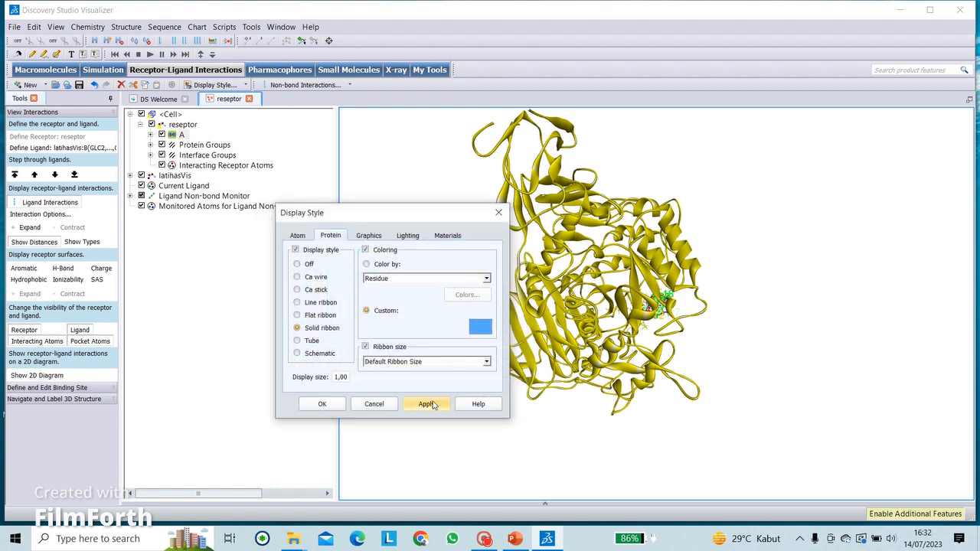
{"action": "left_click", "coordinate": [318, 404]}
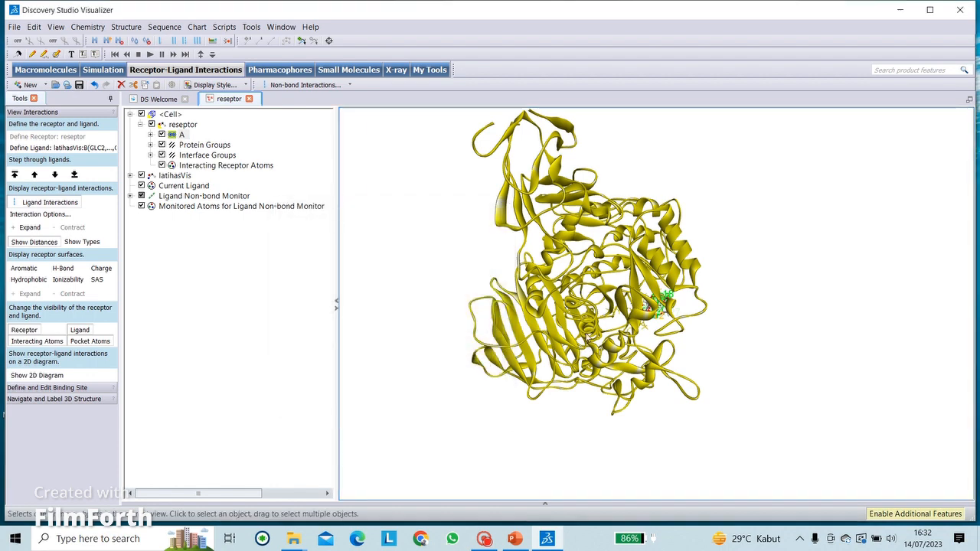
Clear the selection of receptor chain A in the 3D view.
{"action": "left_click", "coordinate": [495, 246]}
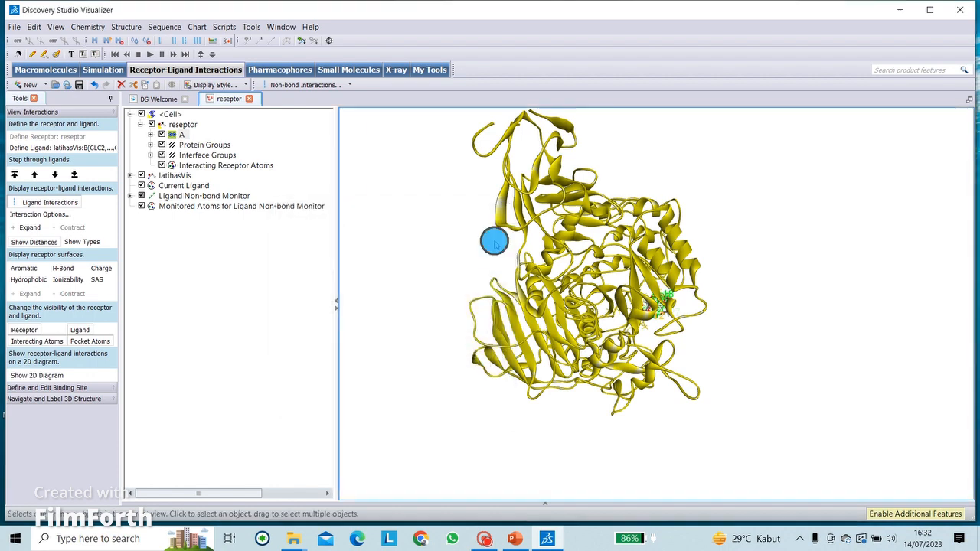
{"action": "right_click_drag", "start_coordinate": [455, 240], "coordinate": [449, 237]}
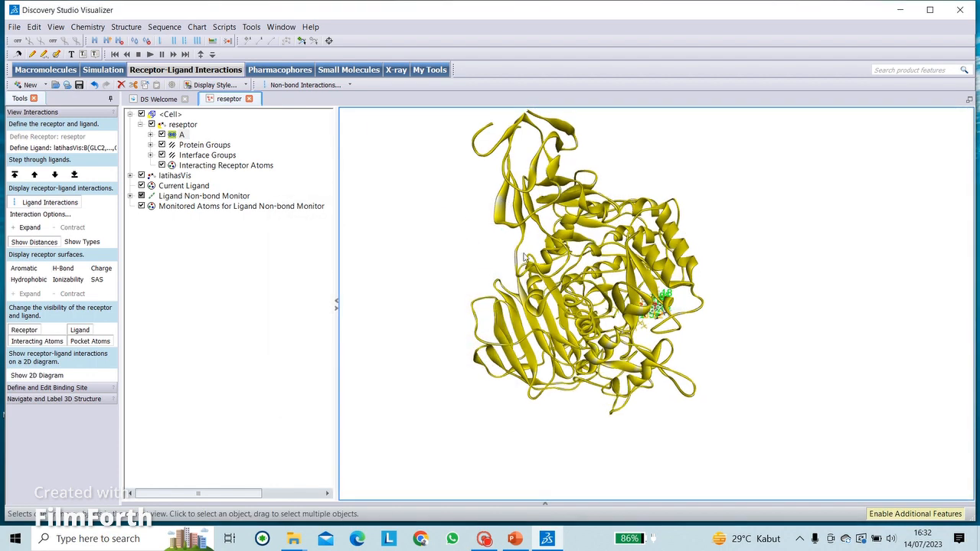
{"action": "left_click", "coordinate": [485, 194]}
{"action": "right_click_drag", "start_coordinate": [464, 205], "coordinate": [467, 205]}
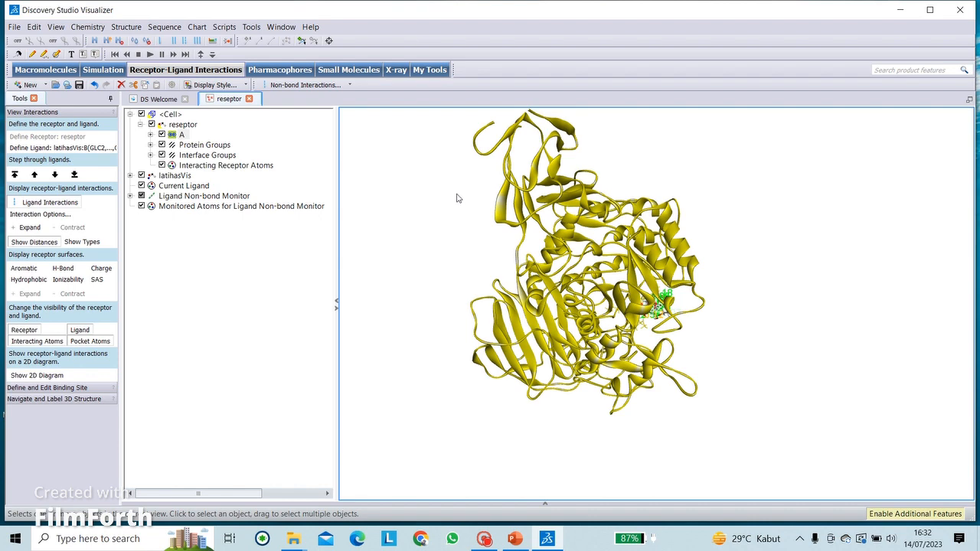
{"action": "left_click", "coordinate": [459, 235]}
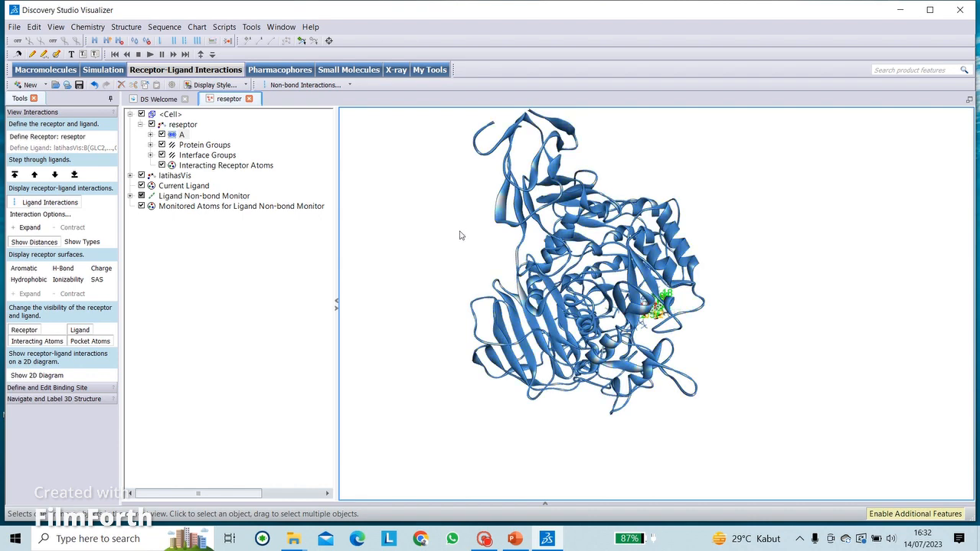
Recolor receptor chain A with the light pink custom color (RGB 255, 189, 180) and clear the selection.
{"action": "left_click", "coordinate": [172, 135]}
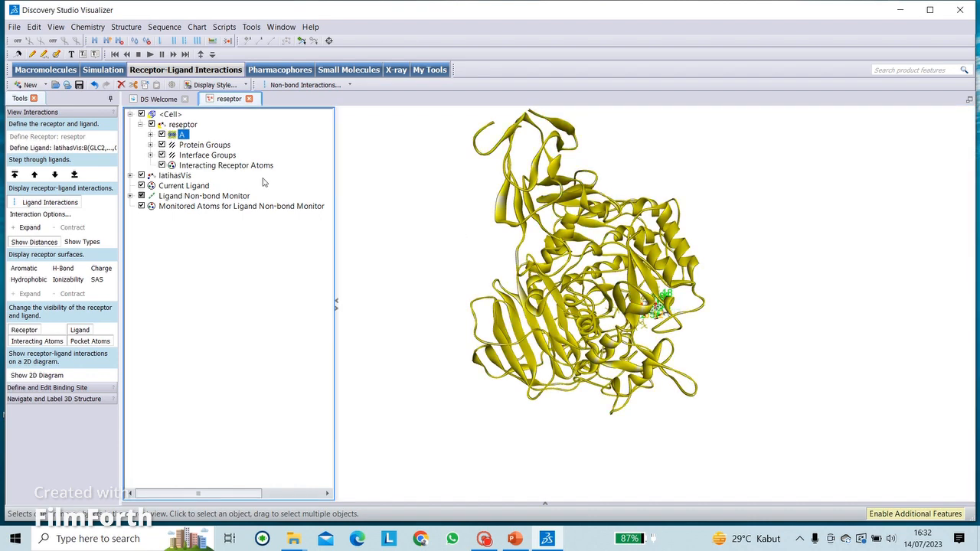
{"action": "right_click", "coordinate": [429, 195]}
{"action": "mouse_move", "coordinate": [455, 385]}
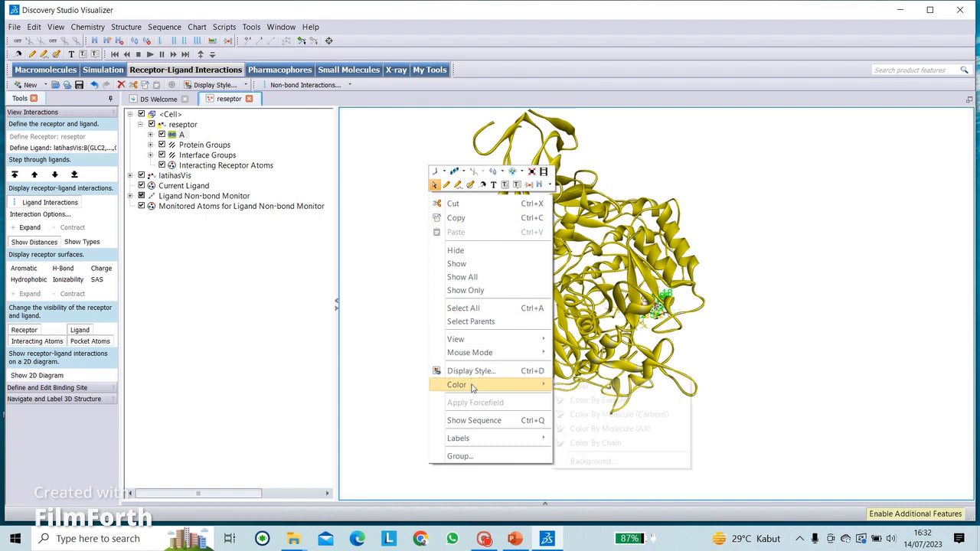
{"action": "left_click", "coordinate": [584, 387]}
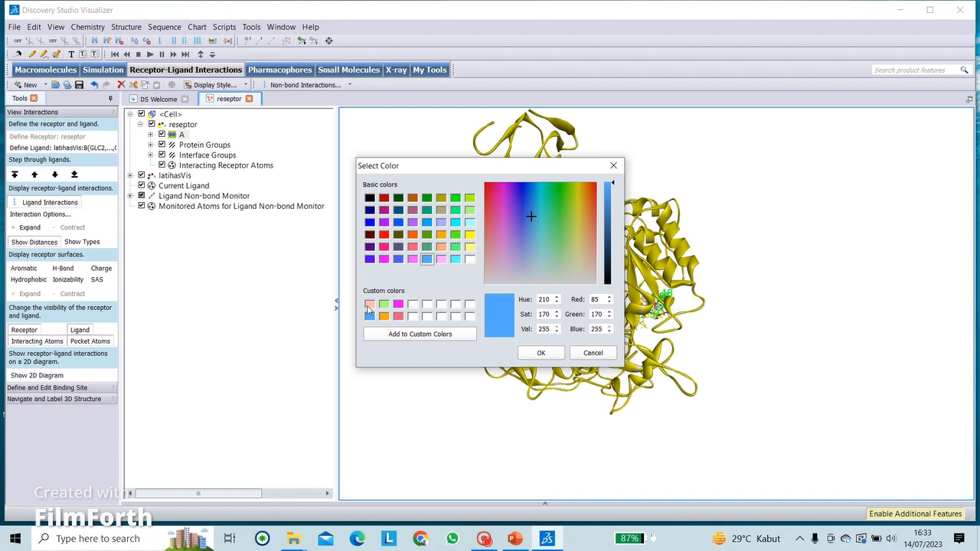
{"action": "left_click", "coordinate": [369, 305]}
{"action": "left_click", "coordinate": [557, 356]}
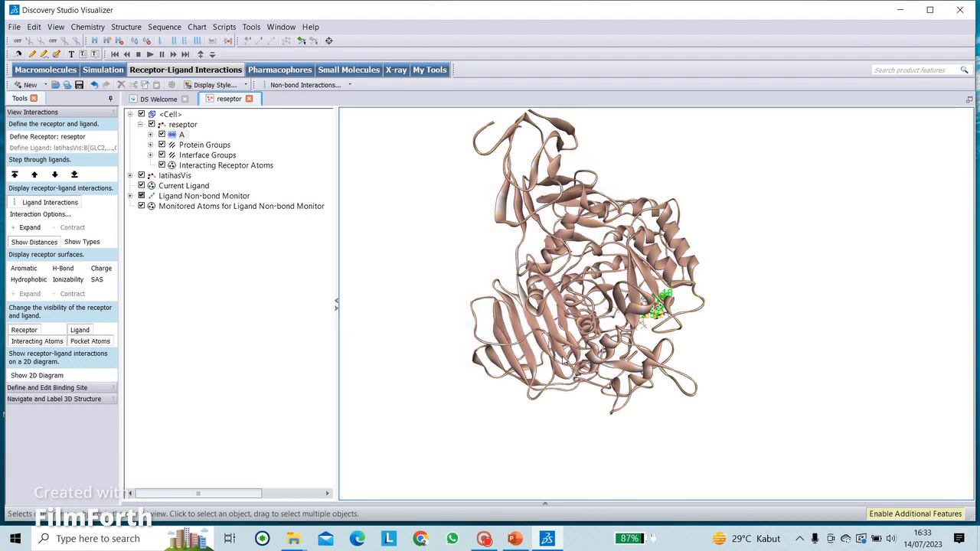
{"action": "left_click", "coordinate": [640, 258]}
{"action": "left_click", "coordinate": [566, 292]}
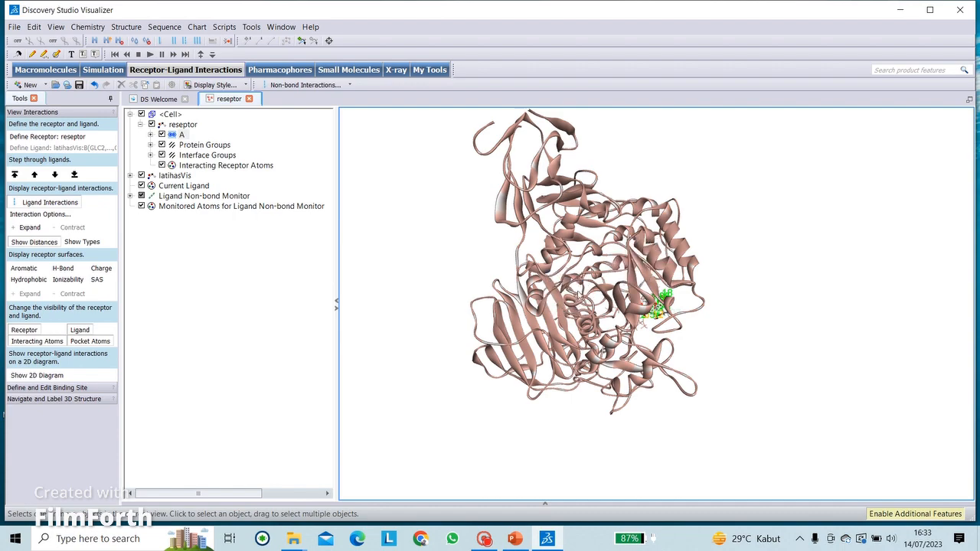
Examine the ligand and its labelled interactions against the pink receptor, from the whole complex down to a close-up of the binding site.
{"action": "right_click_drag", "start_coordinate": [652, 245], "coordinate": [496, 379]}
{"action": "scroll", "coordinate": [552, 340], "scroll_direction": "up", "scroll_amount": 8}
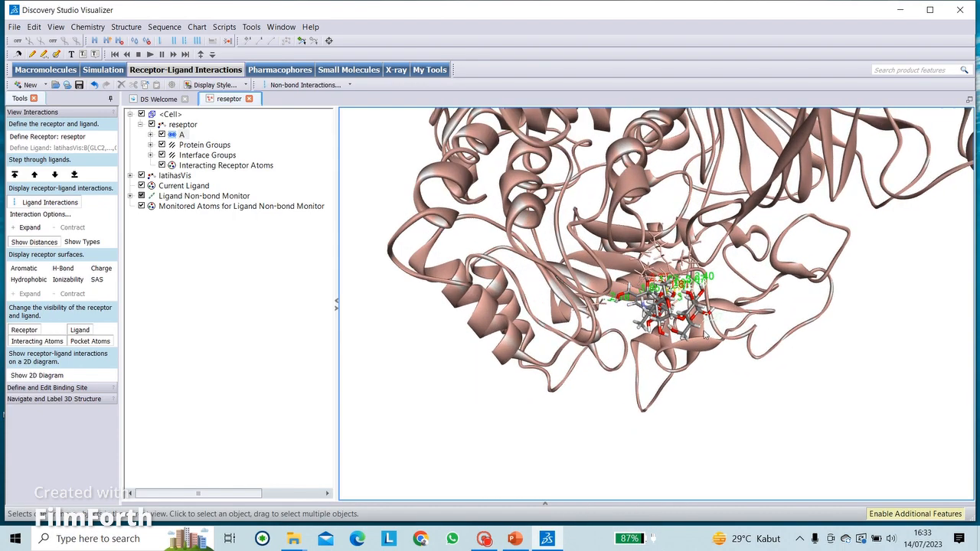
{"action": "right_click_drag", "start_coordinate": [701, 320], "coordinate": [540, 328]}
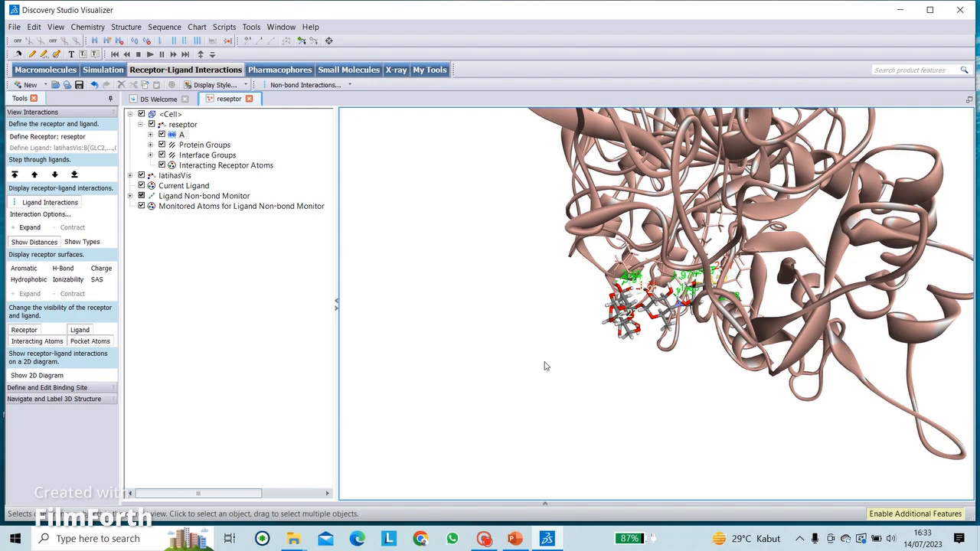
{"action": "scroll", "coordinate": [545, 366], "scroll_direction": "down", "scroll_amount": 5}
{"action": "left_click", "coordinate": [676, 305]}
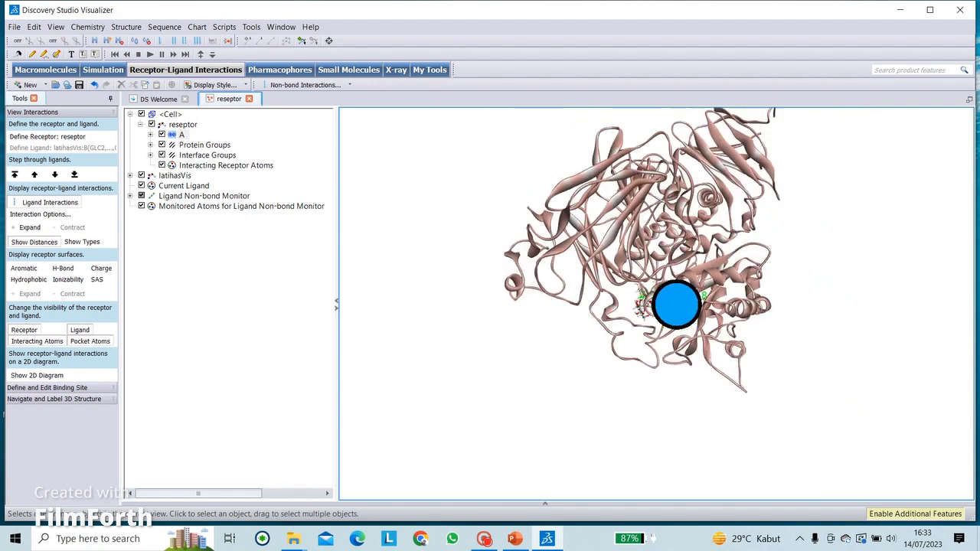
{"action": "left_click_drag", "start_coordinate": [676, 305], "coordinate": [563, 284]}
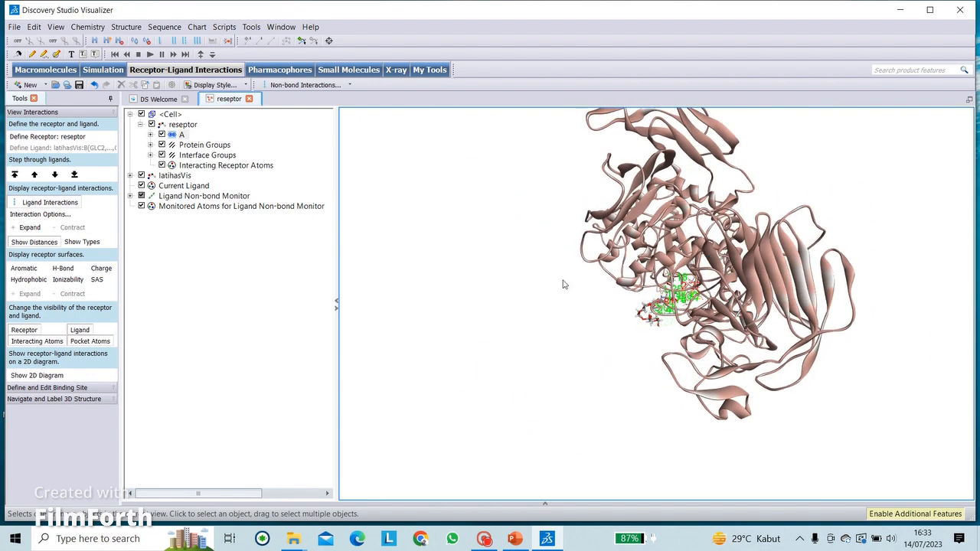
{"action": "right_click_drag", "start_coordinate": [549, 290], "coordinate": [628, 320]}
{"action": "scroll", "coordinate": [624, 325], "scroll_direction": "up", "scroll_amount": 5}
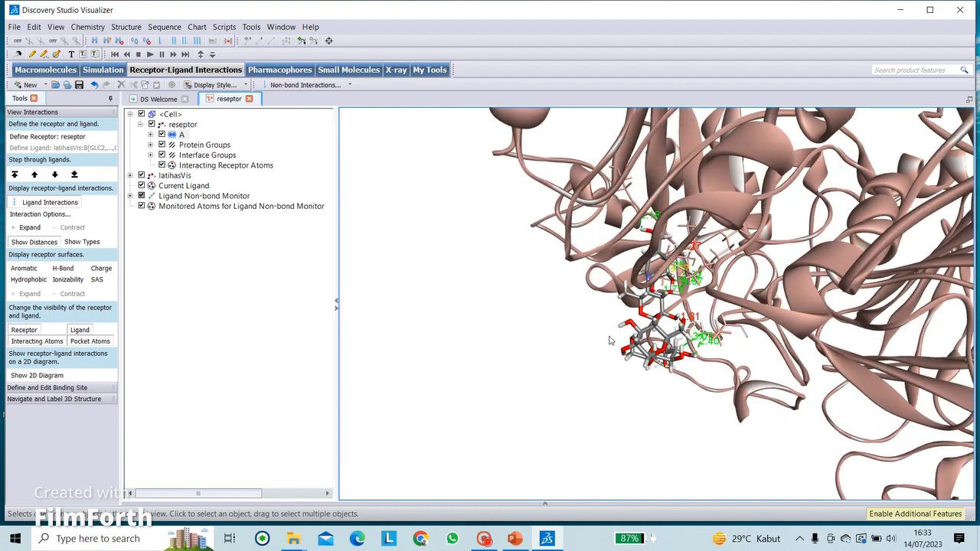
{"action": "scroll", "coordinate": [610, 340], "scroll_direction": "up", "scroll_amount": 2}
{"action": "right_click_drag", "start_coordinate": [739, 398], "coordinate": [651, 263]}
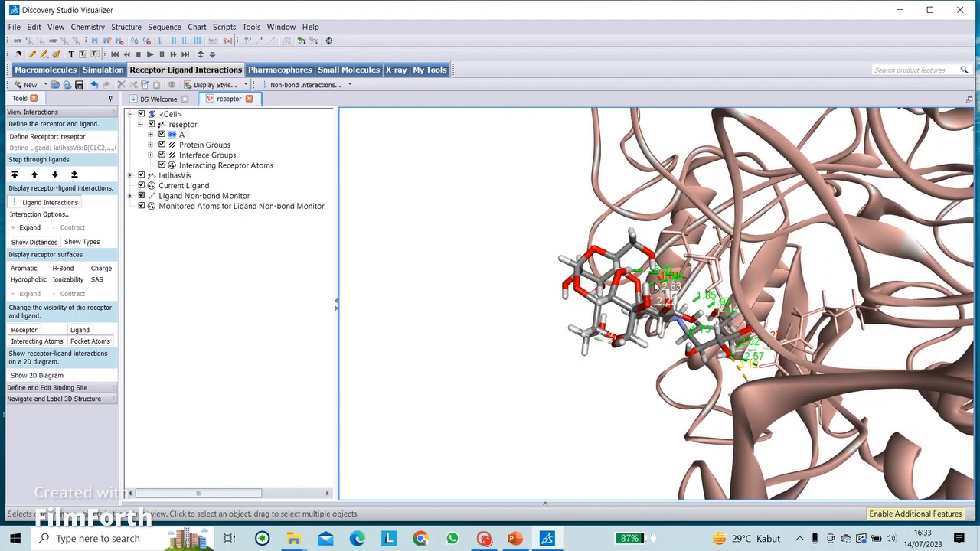
{"action": "scroll", "coordinate": [592, 384], "scroll_direction": "up", "scroll_amount": 3}
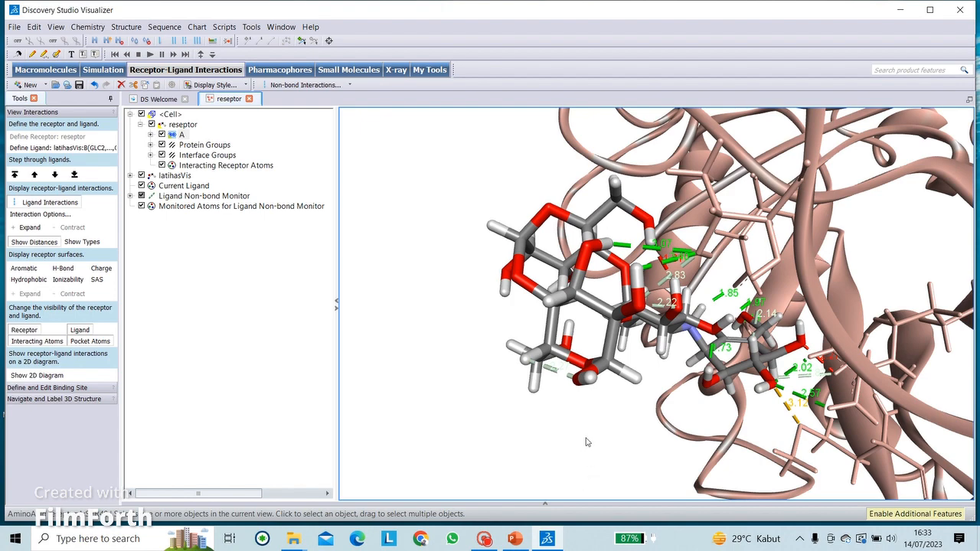
{"action": "scroll", "coordinate": [587, 441], "scroll_direction": "up", "scroll_amount": 2}
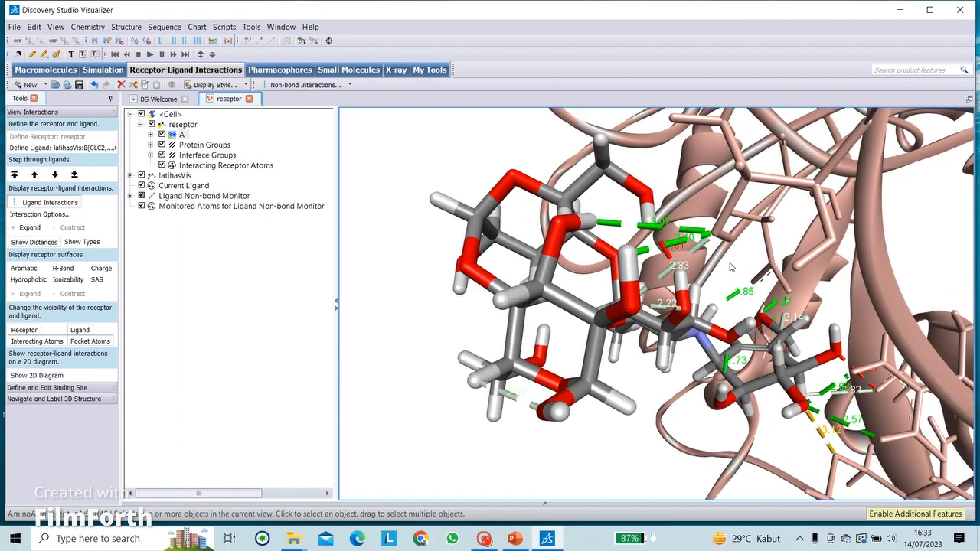
Show the 2D diagram of the receptor-ligand interactions and select residue THR A:205 in it.
{"action": "scroll", "coordinate": [732, 267], "scroll_direction": "down", "scroll_amount": 2}
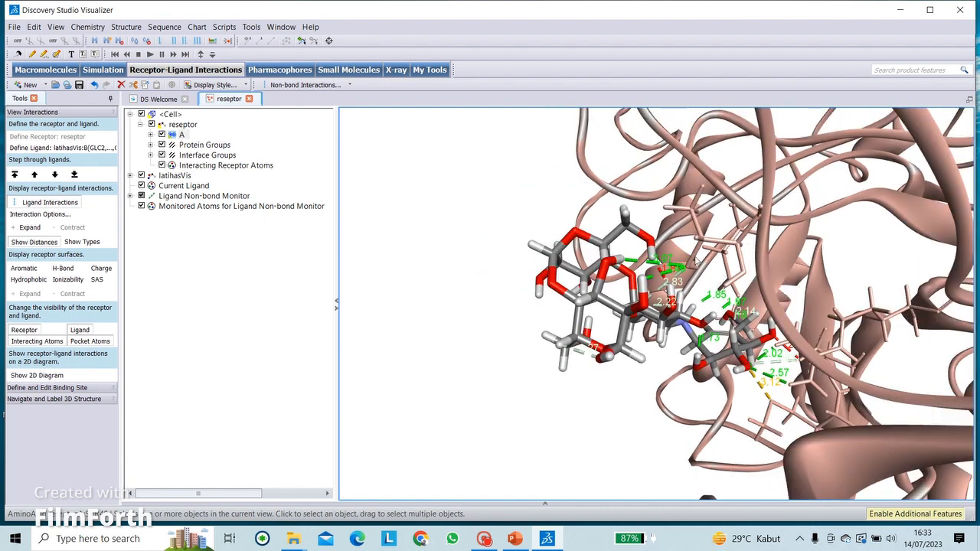
{"action": "left_click", "coordinate": [694, 257]}
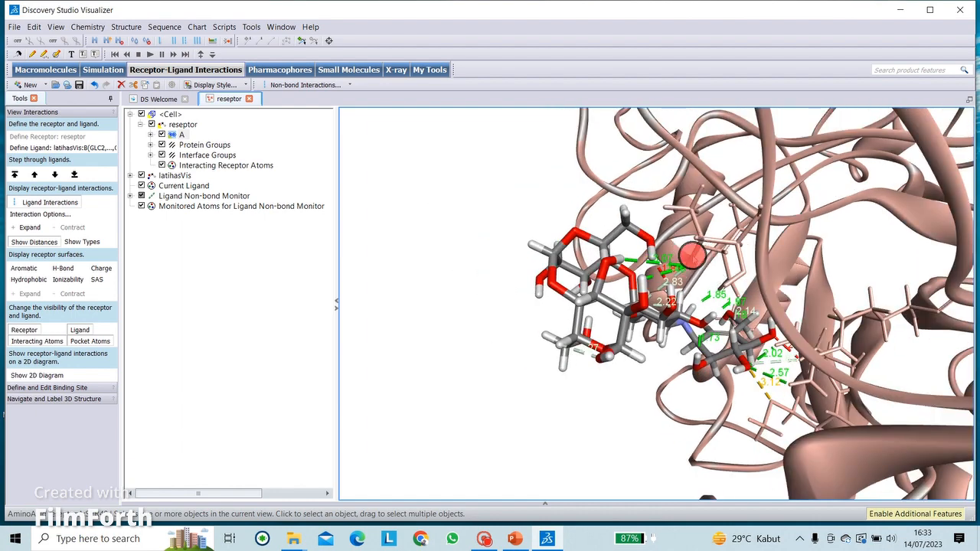
{"action": "left_click", "coordinate": [37, 375]}
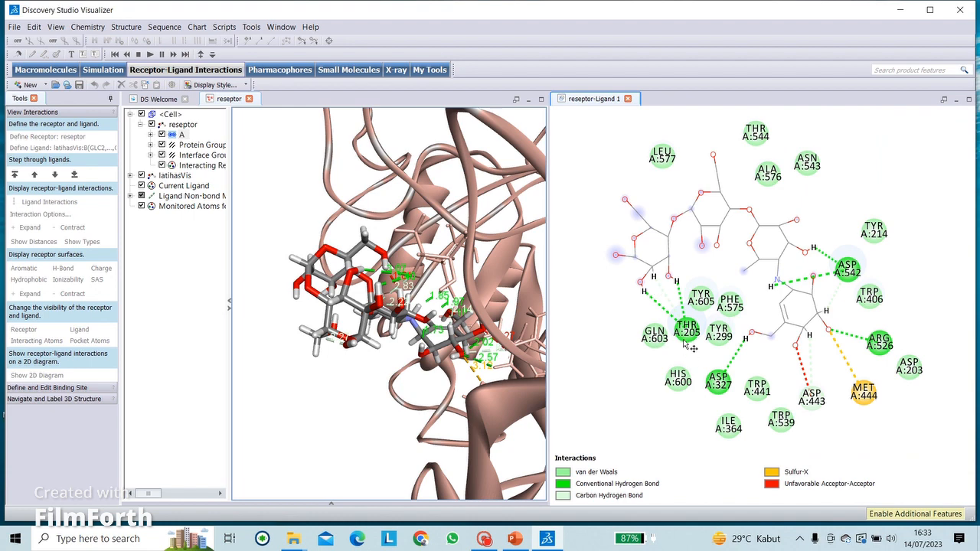
{"action": "left_click", "coordinate": [657, 305]}
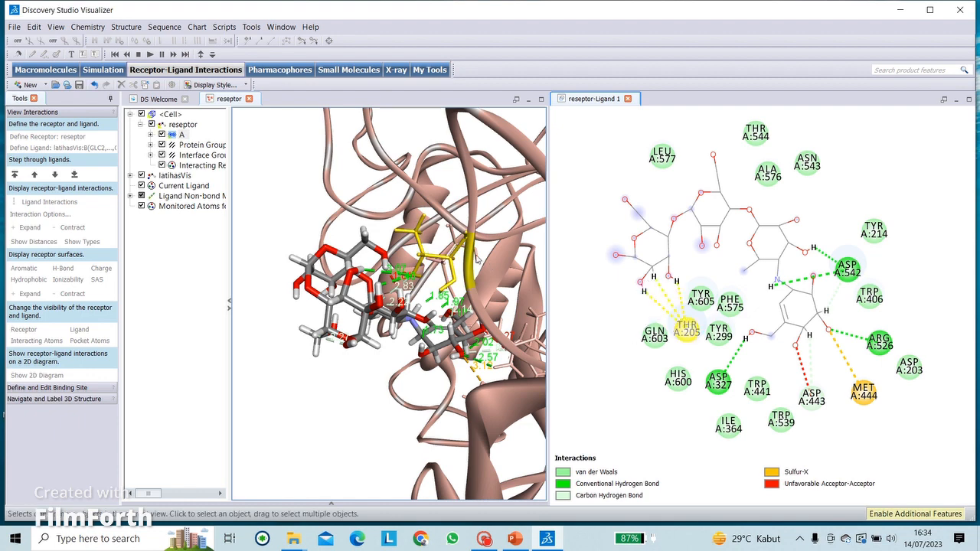
Add a label to the selected THR205 residue in the 3D view, with object AminoAcid, attribute Name and red color.
{"action": "right_click", "coordinate": [448, 261]}
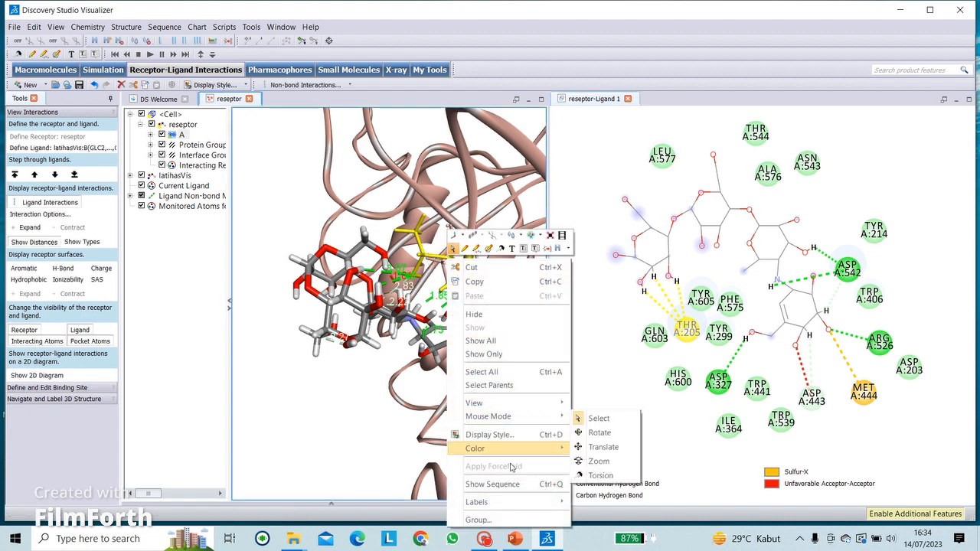
{"action": "mouse_move", "coordinate": [516, 503]}
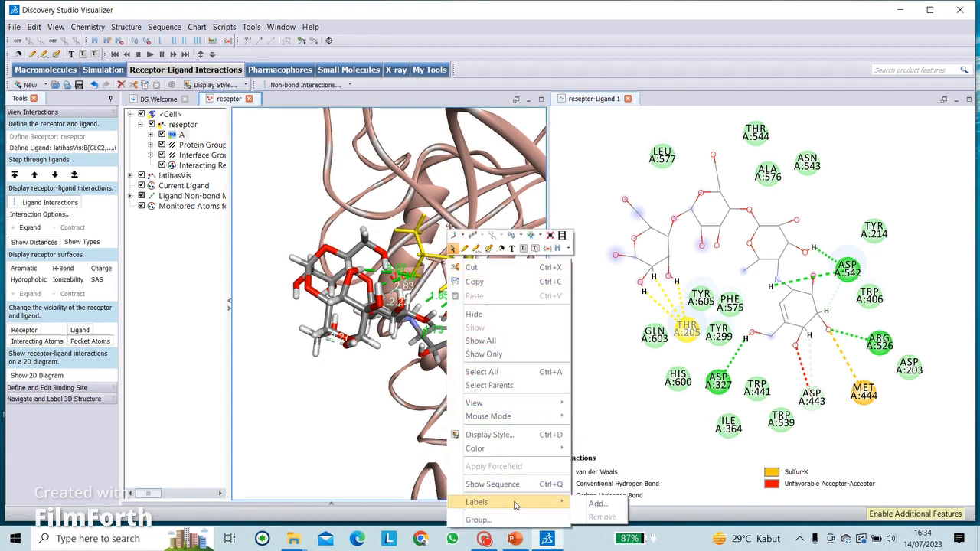
{"action": "left_click", "coordinate": [597, 504]}
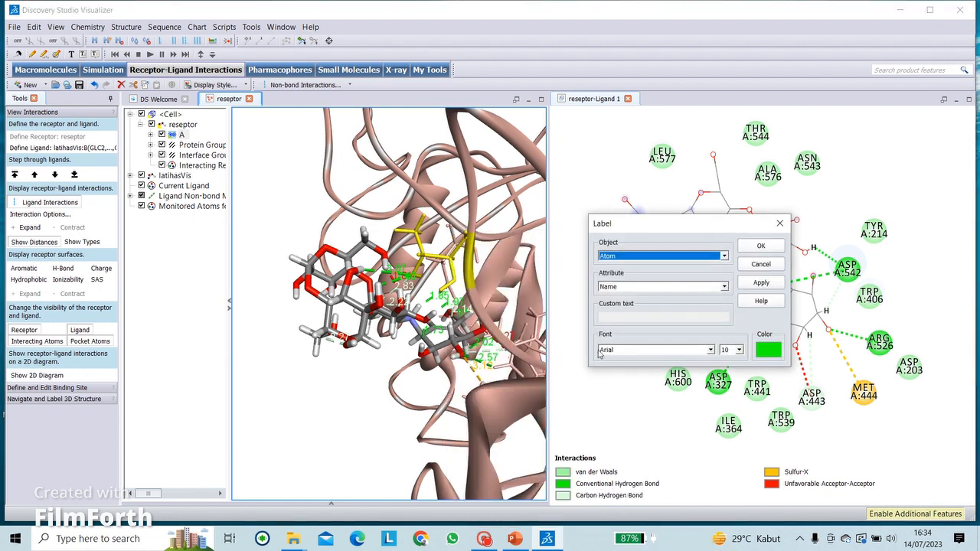
{"action": "left_click", "coordinate": [723, 257]}
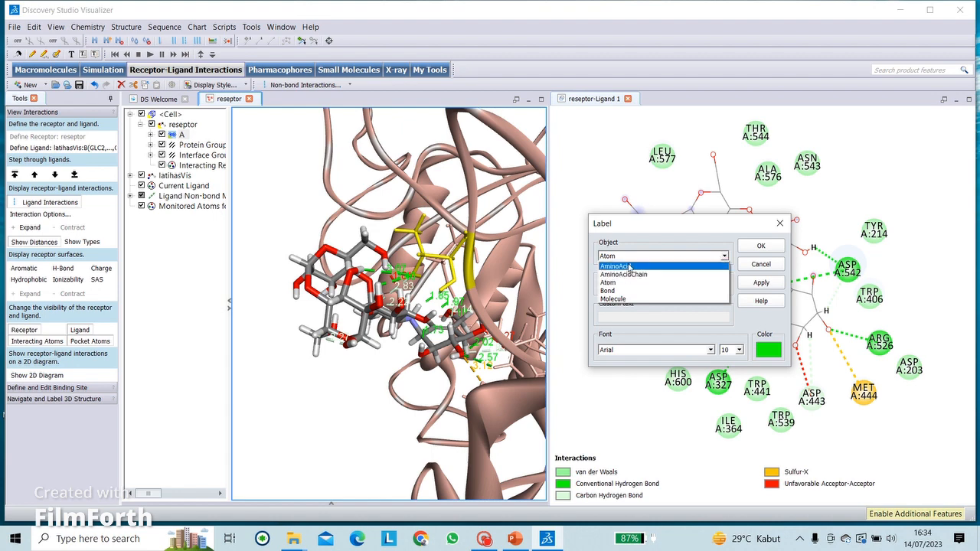
{"action": "left_click", "coordinate": [628, 267]}
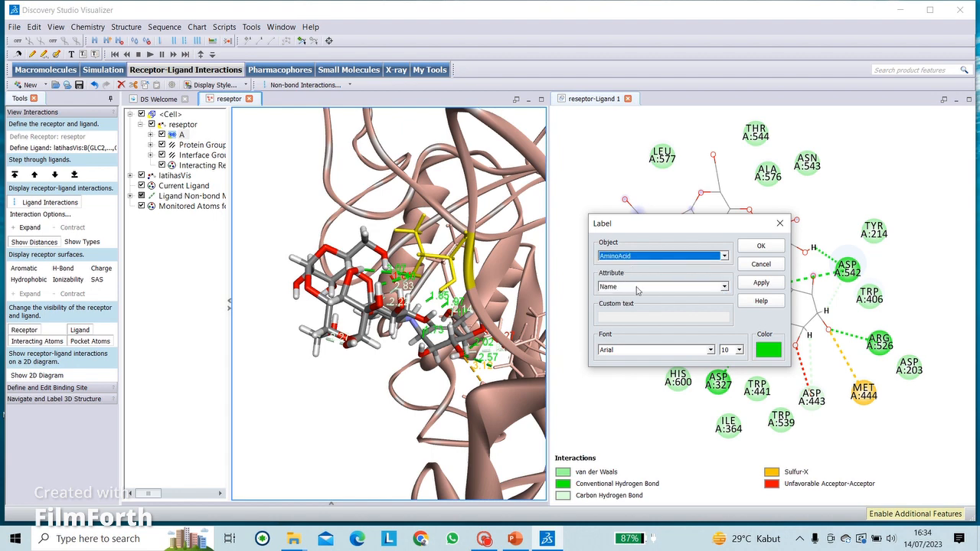
{"action": "left_click", "coordinate": [770, 353]}
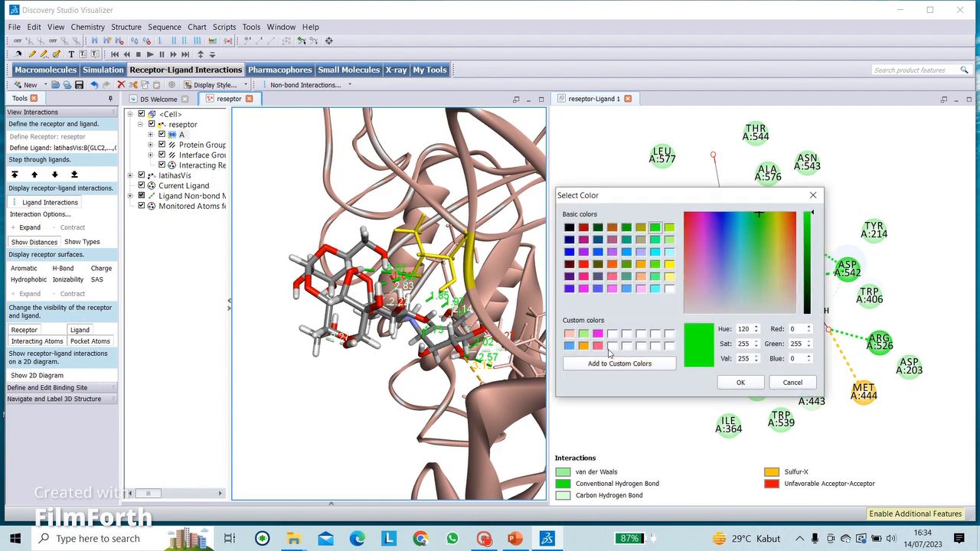
{"action": "left_click", "coordinate": [583, 267]}
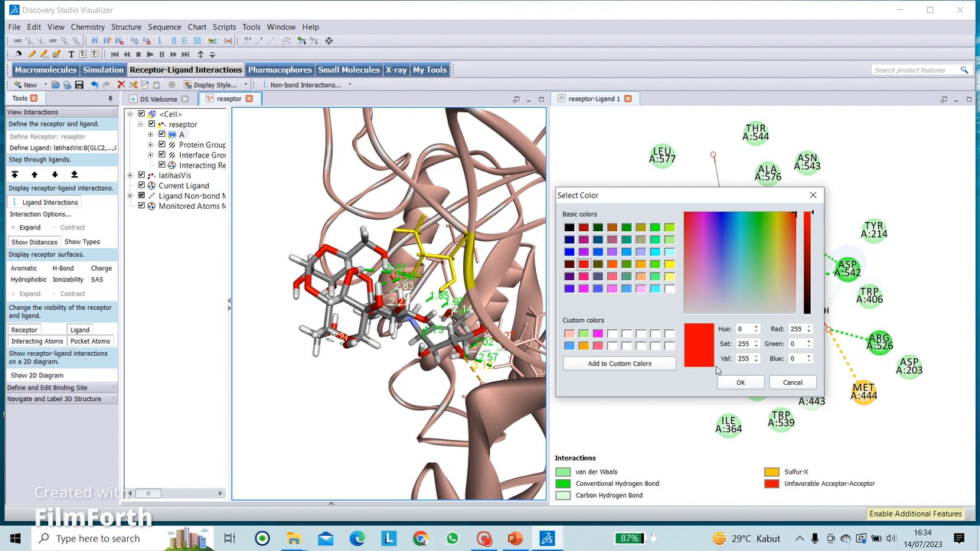
{"action": "left_click", "coordinate": [743, 382]}
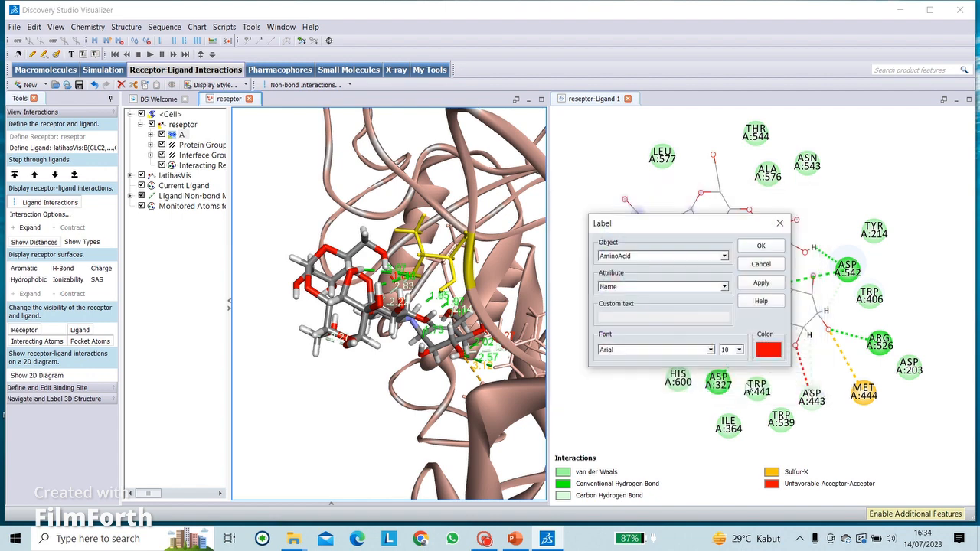
{"action": "left_click", "coordinate": [761, 246]}
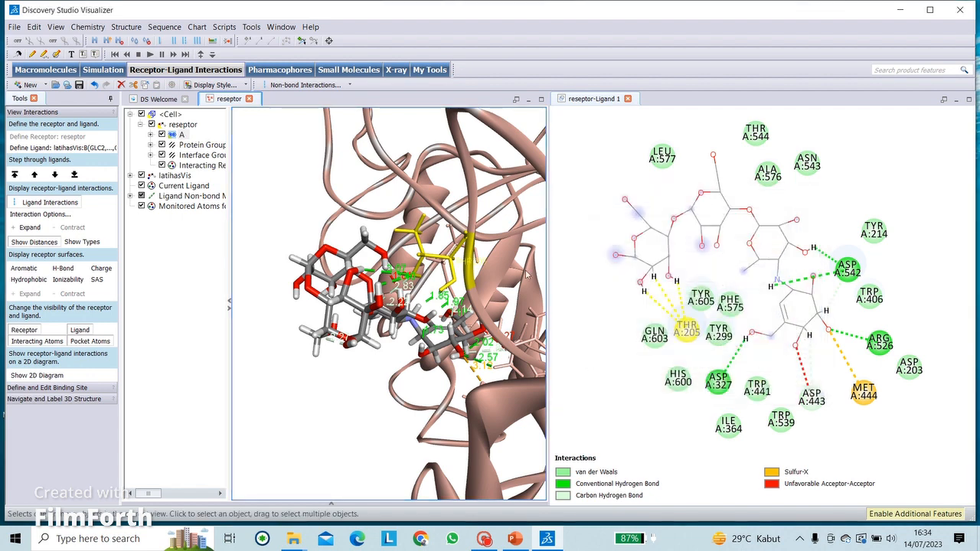
Reapply the THR205 amino acid name label with font size 26 and a bolder Arial-family font.
{"action": "right_click", "coordinate": [466, 262]}
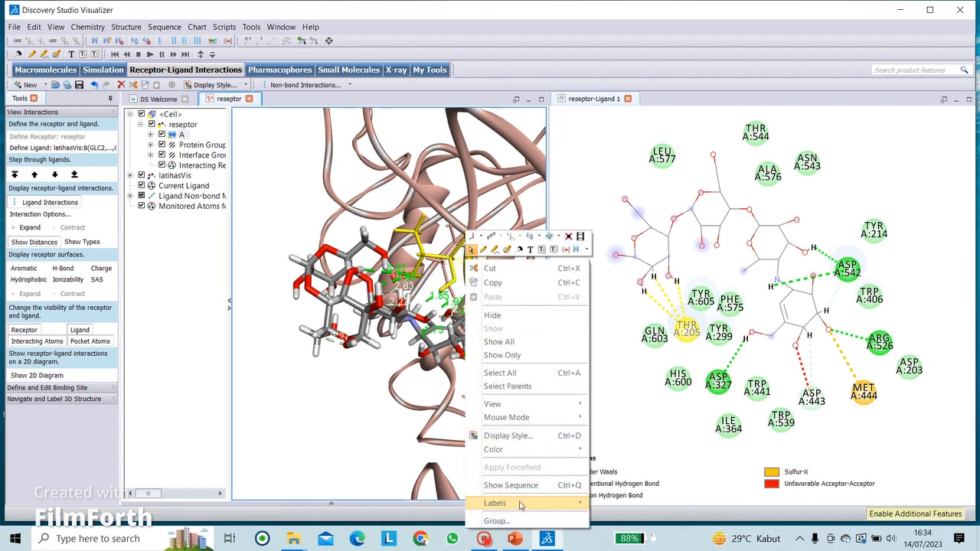
{"action": "left_click", "coordinate": [516, 503]}
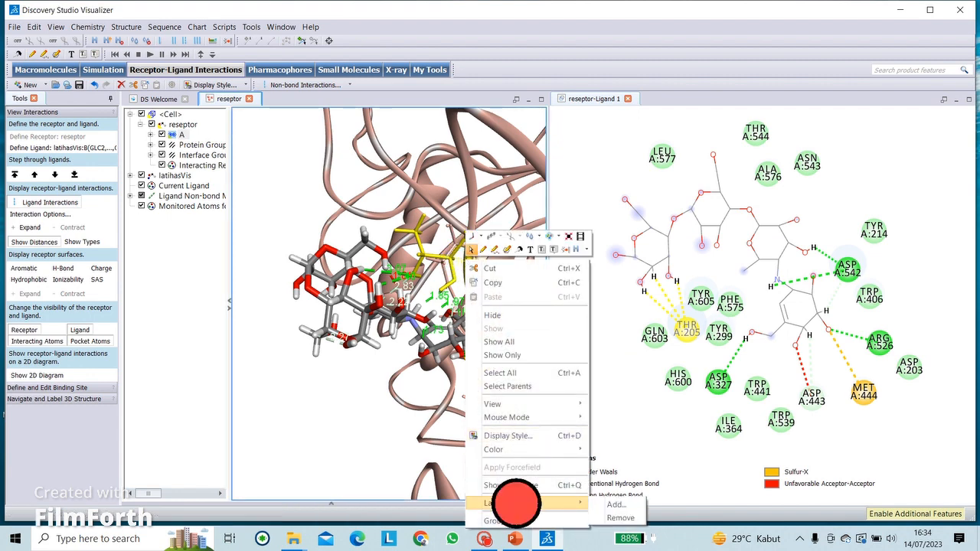
{"action": "left_click", "coordinate": [614, 505]}
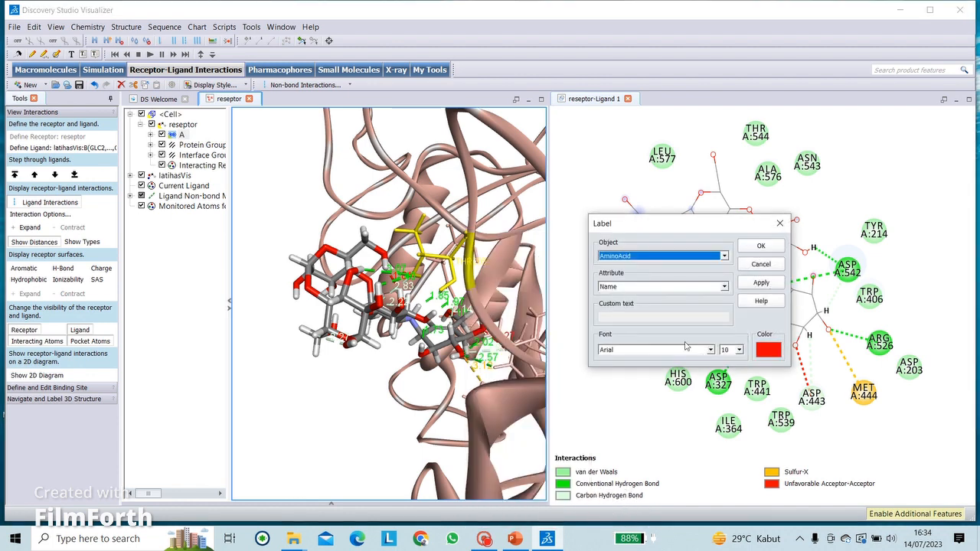
{"action": "left_click", "coordinate": [739, 350]}
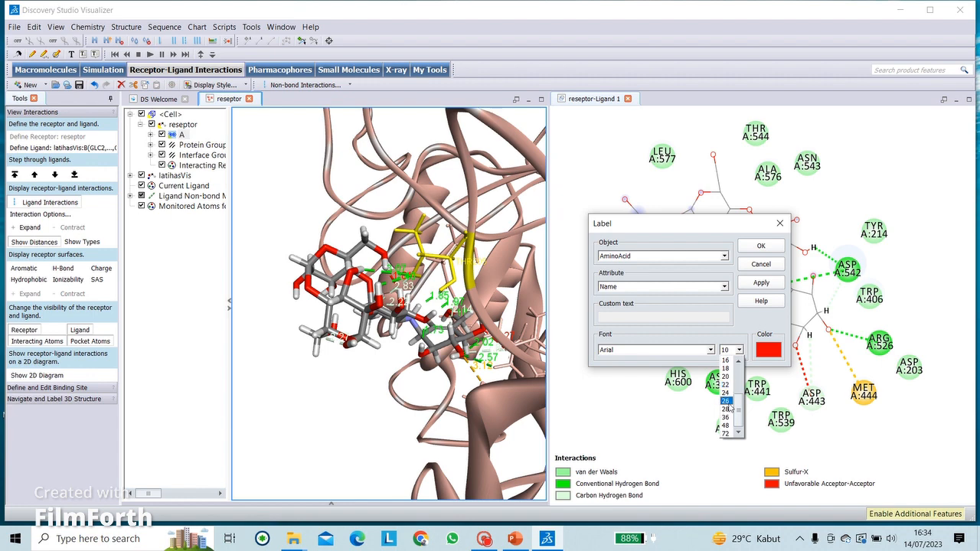
{"action": "left_click", "coordinate": [728, 402]}
{"action": "left_click", "coordinate": [710, 349]}
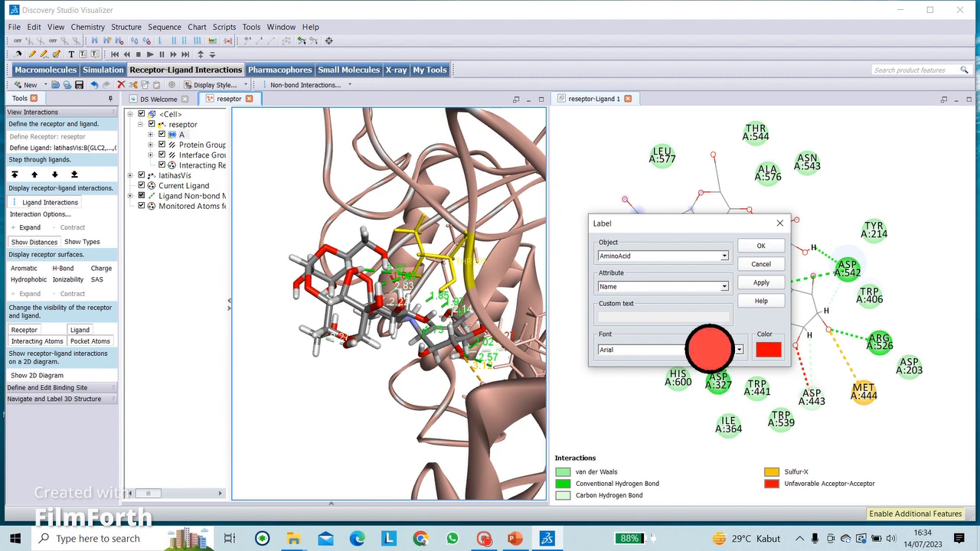
{"action": "scroll", "coordinate": [647, 387], "scroll_direction": "down", "scroll_amount": 3}
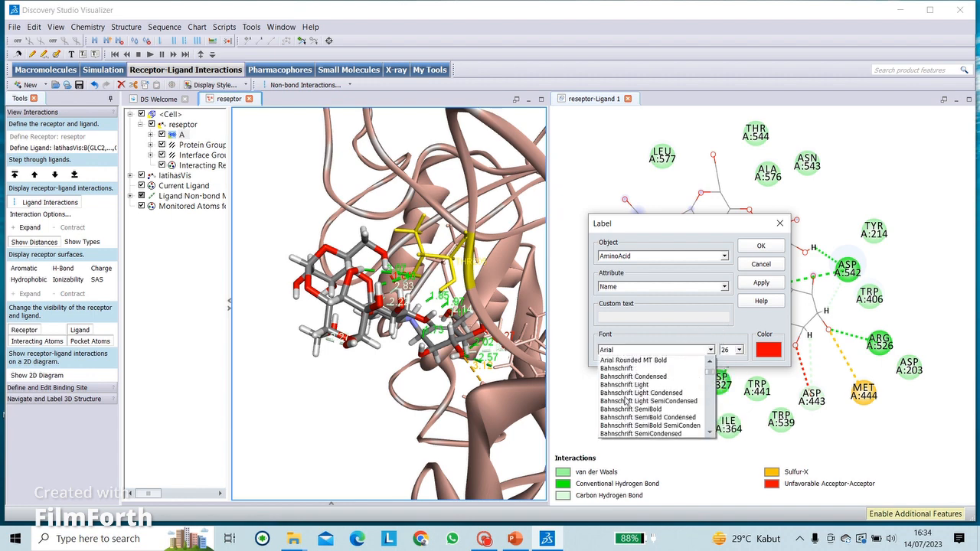
{"action": "left_click", "coordinate": [617, 369]}
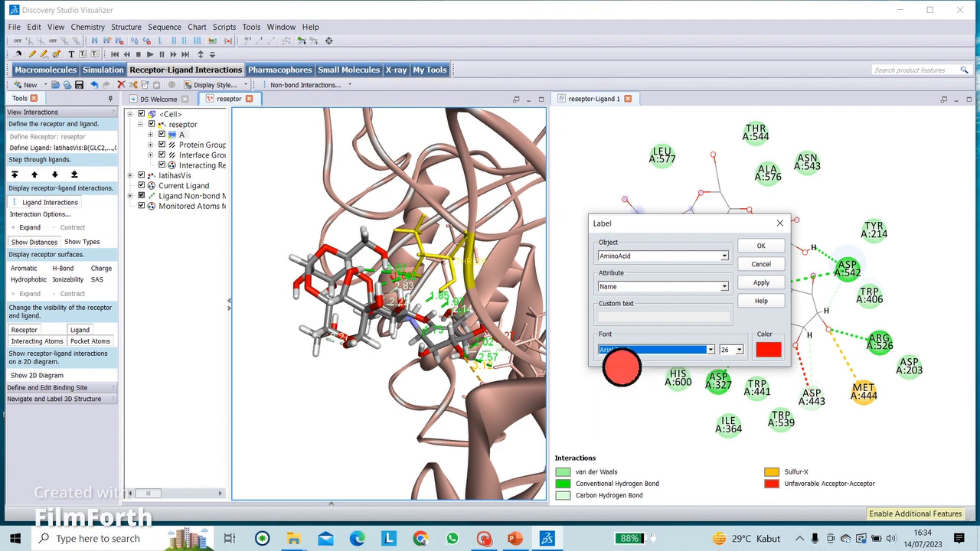
{"action": "left_click", "coordinate": [741, 250]}
Close the 2D interaction diagram and clear the residue selection in the 3D view.
{"action": "scroll", "coordinate": [488, 288], "scroll_direction": "down", "scroll_amount": 2}
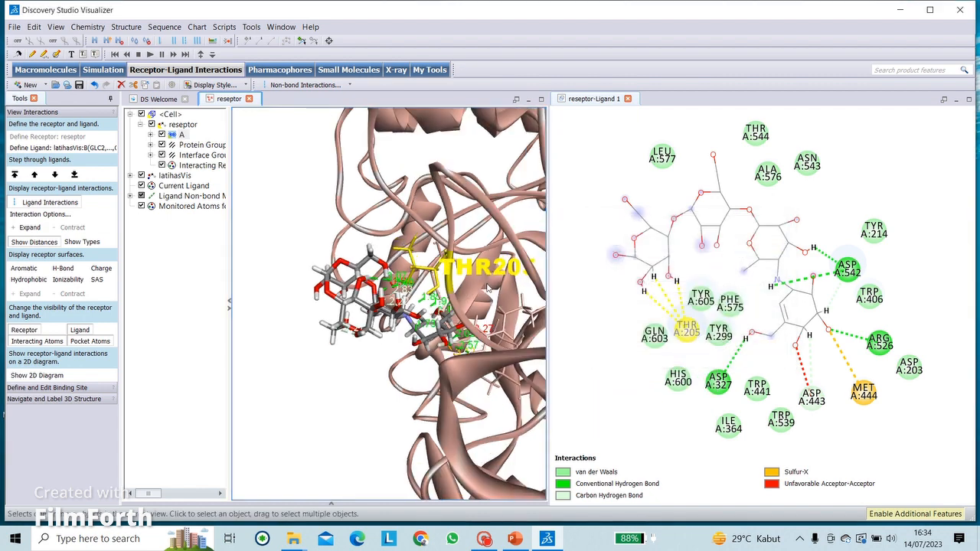
{"action": "scroll", "coordinate": [487, 286], "scroll_direction": "up", "scroll_amount": 3}
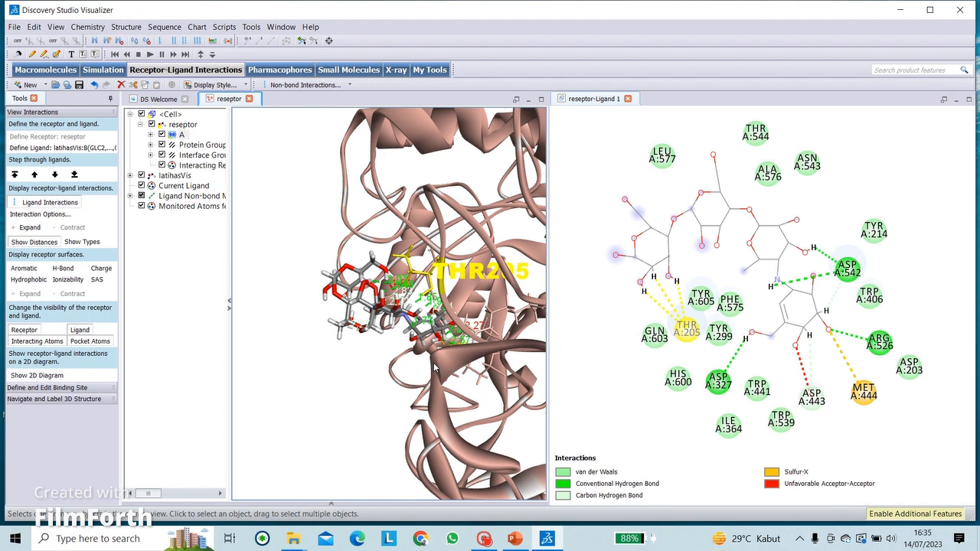
{"action": "left_click", "coordinate": [628, 98]}
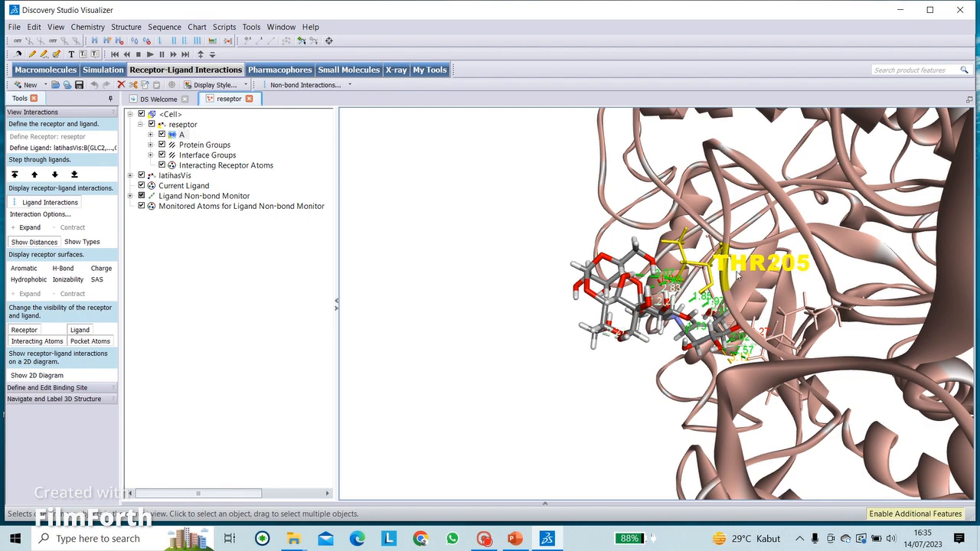
{"action": "mouse_move", "coordinate": [741, 280]}
{"action": "right_mouse_down"}
{"action": "mouse_move", "coordinate": [734, 350]}
{"action": "mouse_move", "coordinate": [740, 322]}
{"action": "mouse_move", "coordinate": [696, 274]}
{"action": "mouse_move", "coordinate": [755, 245]}
{"action": "right_mouse_up"}
{"action": "left_click", "coordinate": [771, 279]}
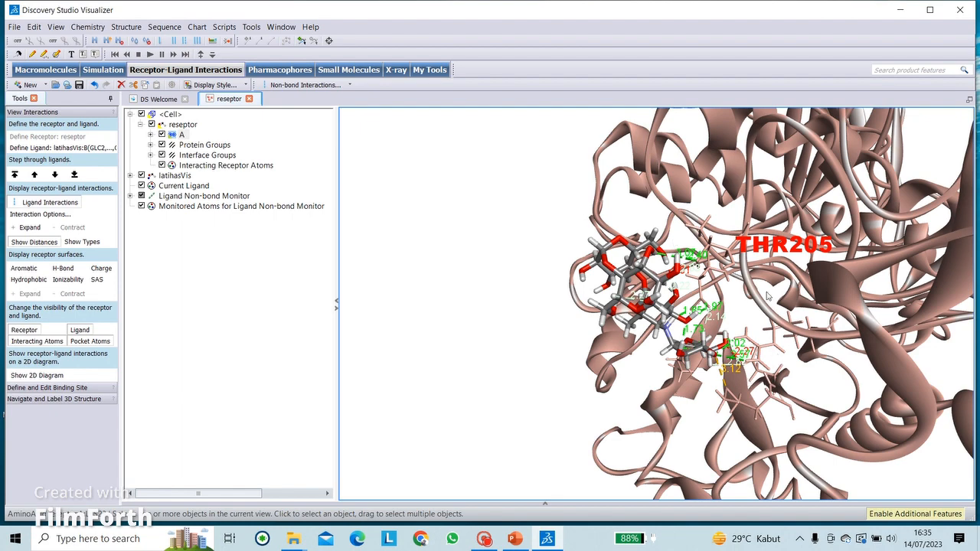
{"action": "scroll", "coordinate": [761, 303], "scroll_direction": "down", "scroll_amount": 10}
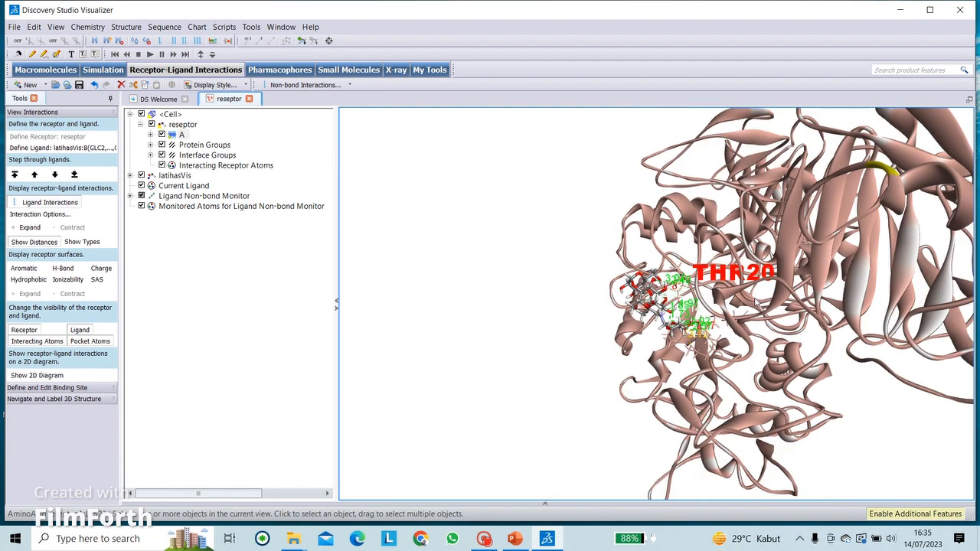
{"action": "scroll", "coordinate": [756, 303], "scroll_direction": "up", "scroll_amount": 8}
{"action": "left_click", "coordinate": [685, 316]}
Save the labelled 3D view as the image file visSTandar3D.png in the validasi 3 folder, at 1242 by 768 pixels.
{"action": "mouse_move", "coordinate": [685, 315]}
{"action": "left_mouse_down"}
{"action": "mouse_move", "coordinate": [715, 365]}
{"action": "mouse_move", "coordinate": [720, 340]}
{"action": "mouse_move", "coordinate": [684, 347]}
{"action": "mouse_move", "coordinate": [674, 334]}
{"action": "left_mouse_up"}
{"action": "scroll", "coordinate": [675, 334], "scroll_direction": "up", "scroll_amount": 1}
{"action": "scroll", "coordinate": [675, 334], "scroll_direction": "down", "scroll_amount": 2}
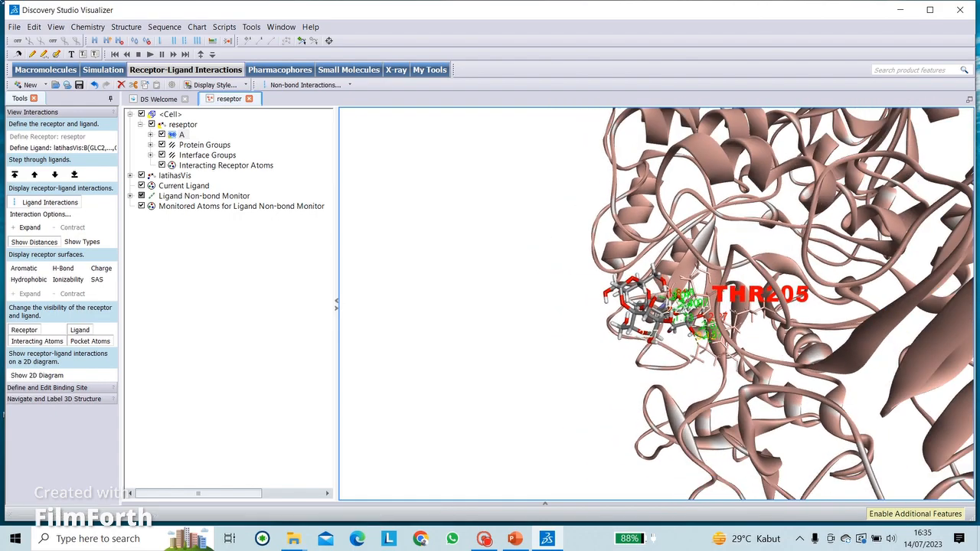
{"action": "left_click", "coordinate": [14, 27]}
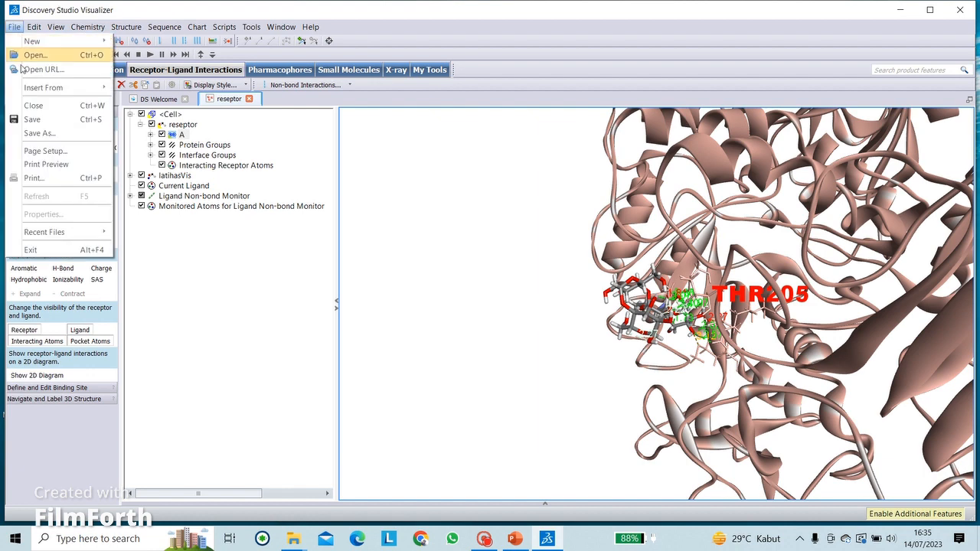
{"action": "left_click", "coordinate": [49, 133]}
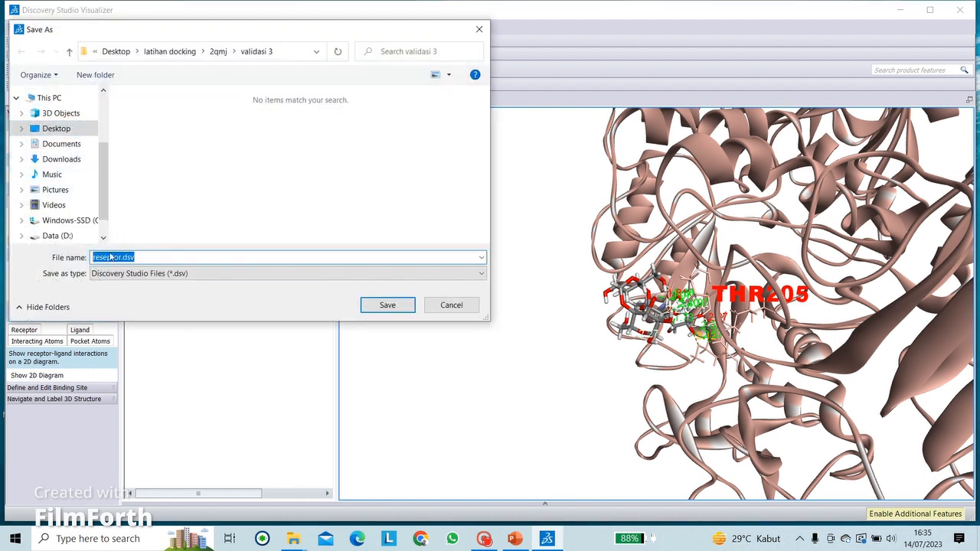
{"action": "left_click", "coordinate": [122, 257]}
{"action": "left_click", "coordinate": [130, 272]}
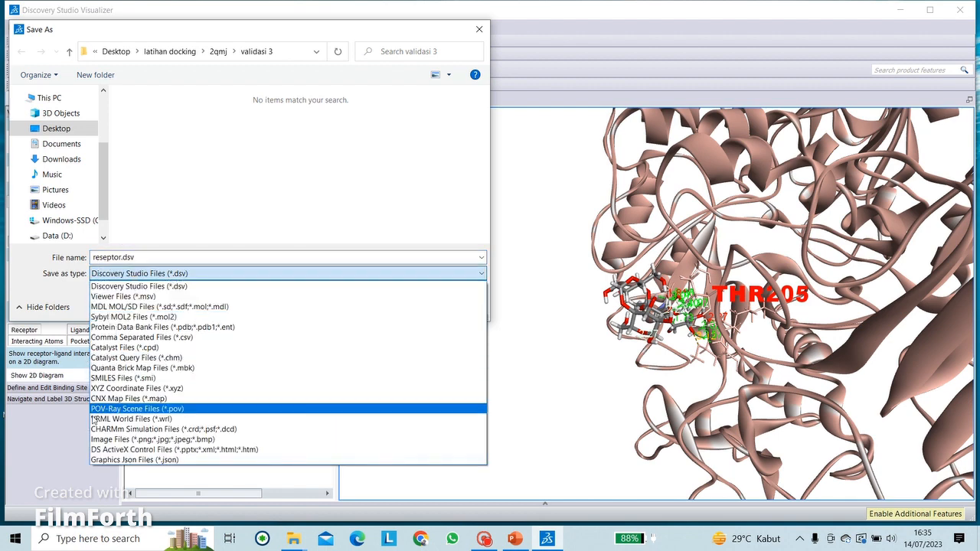
{"action": "left_click", "coordinate": [99, 439]}
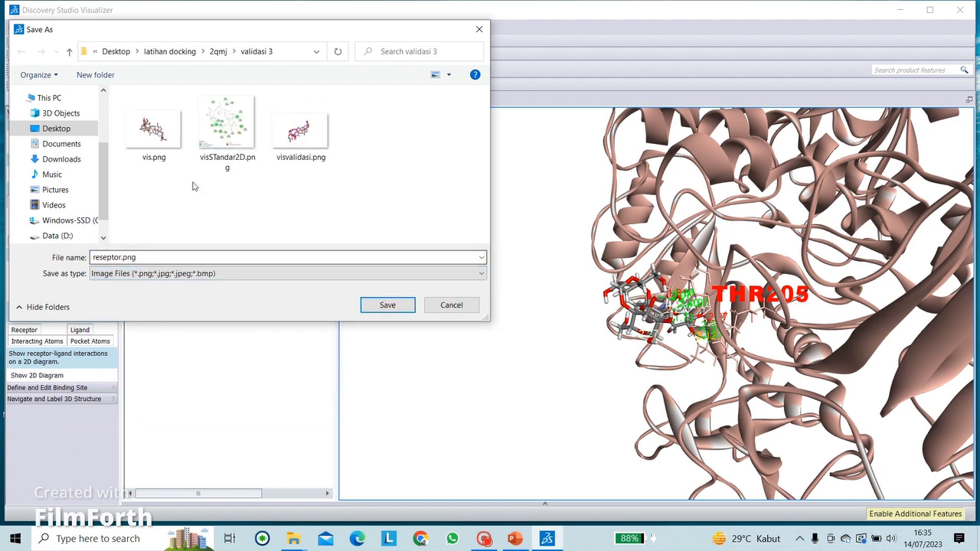
{"action": "left_click", "coordinate": [209, 144]}
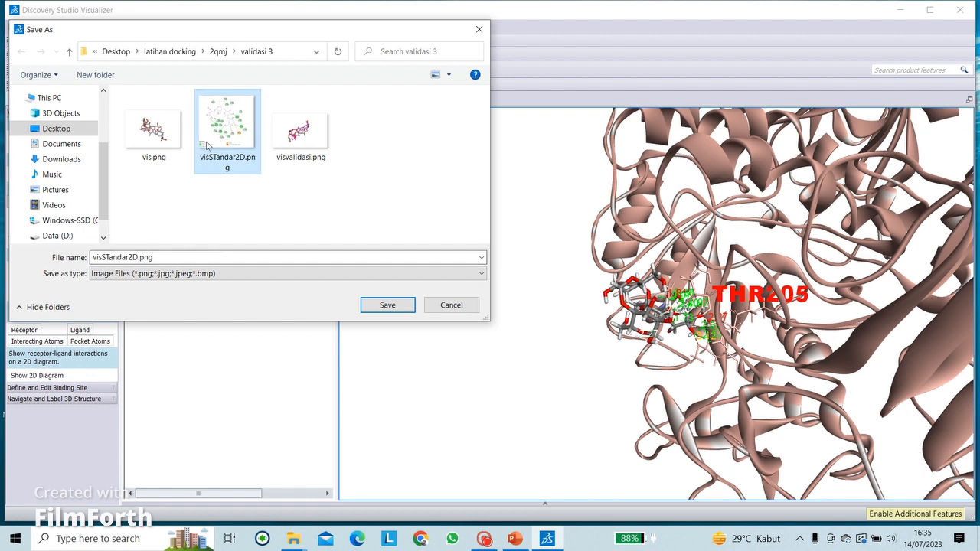
{"action": "left_click", "coordinate": [131, 255]}
{"action": "left_click", "coordinate": [131, 257]}
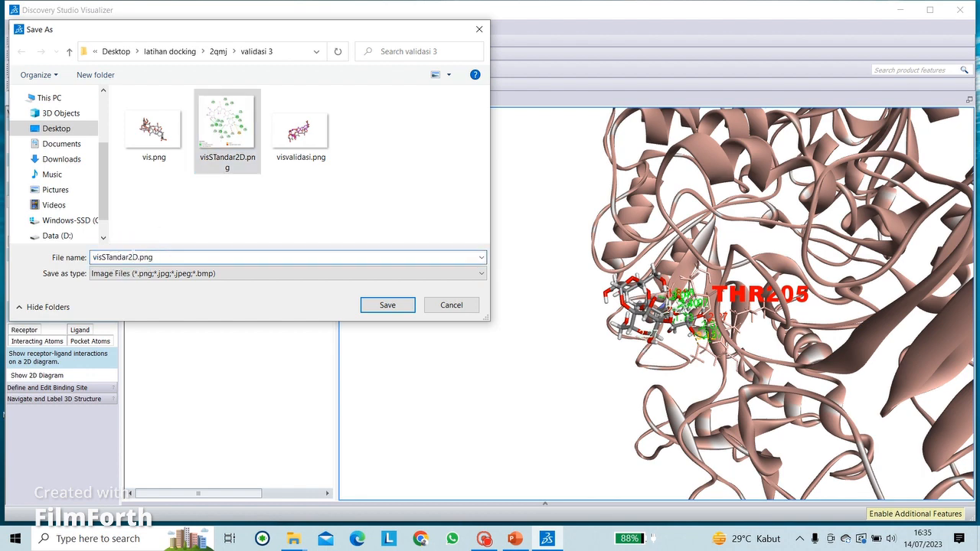
{"action": "key", "text": "BackSpace"}
{"action": "type", "text": "3"}
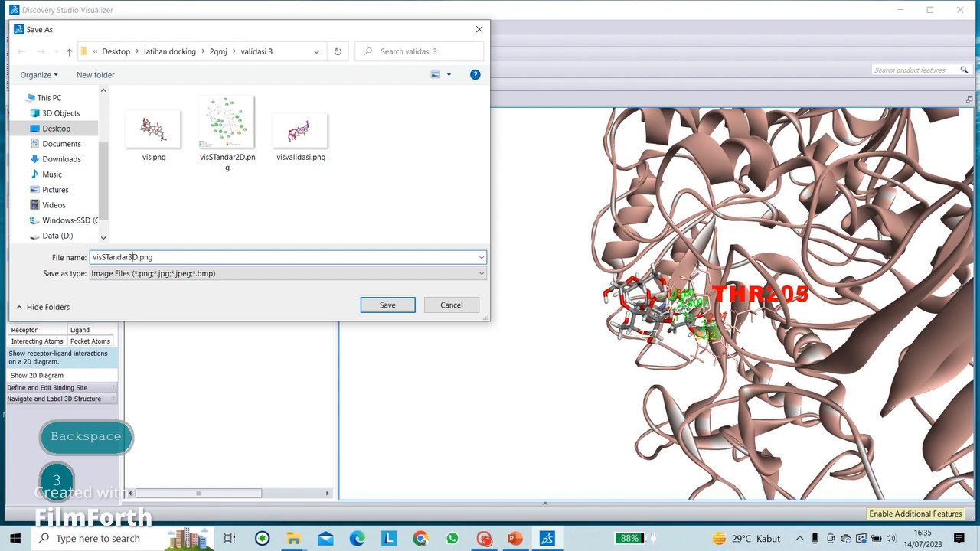
{"action": "left_click", "coordinate": [386, 306]}
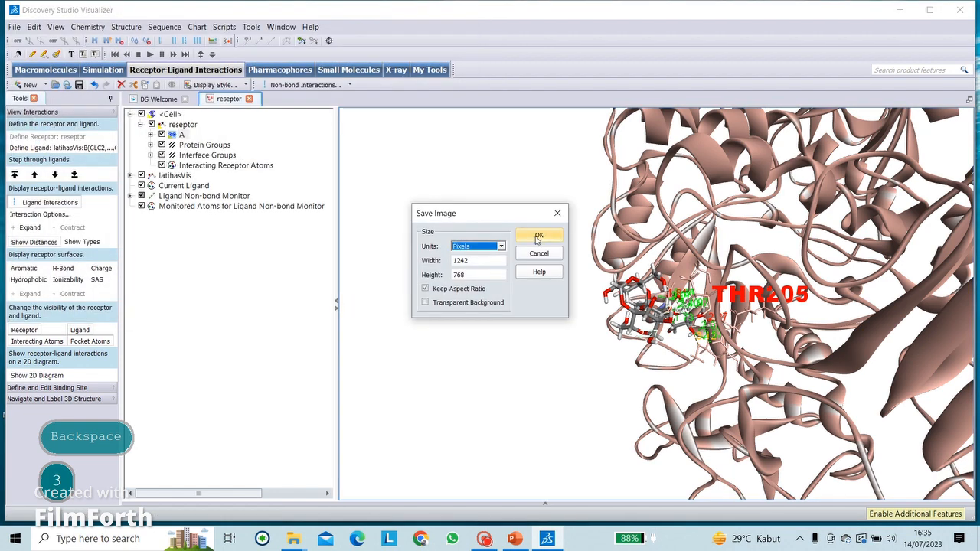
{"action": "left_click", "coordinate": [538, 237]}
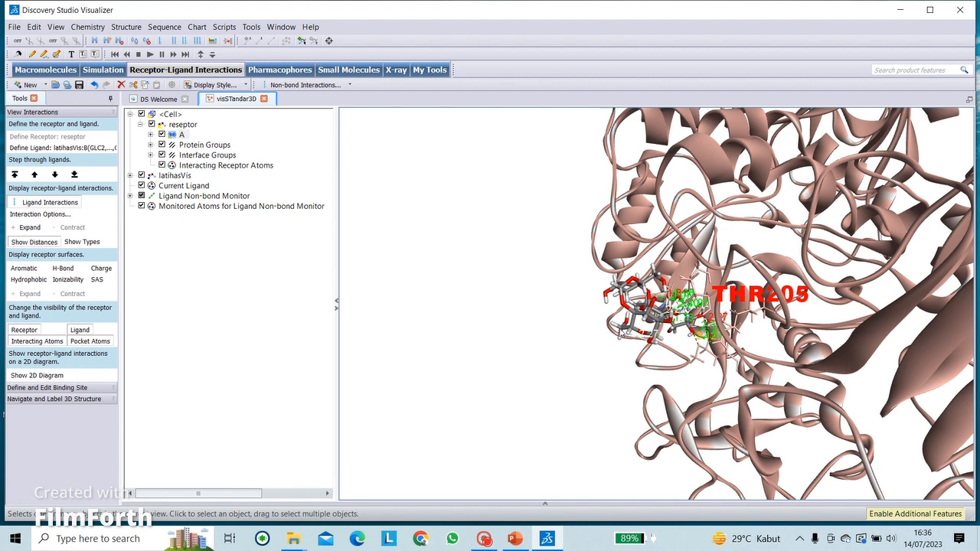
Close the visSTandar3D window without saving the changes and open reseptor.pdb from the validasi 3 folder.
{"action": "left_click", "coordinate": [263, 99]}
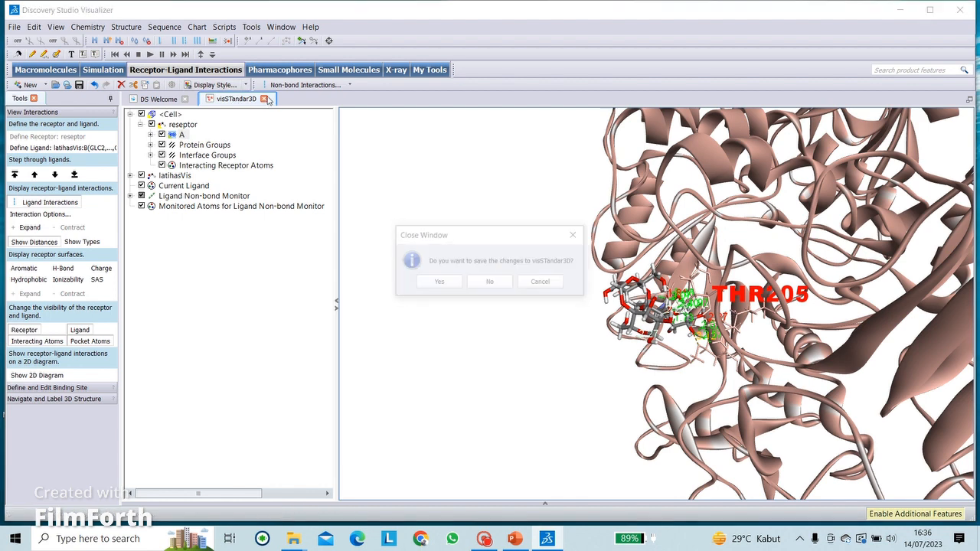
{"action": "left_click", "coordinate": [487, 282]}
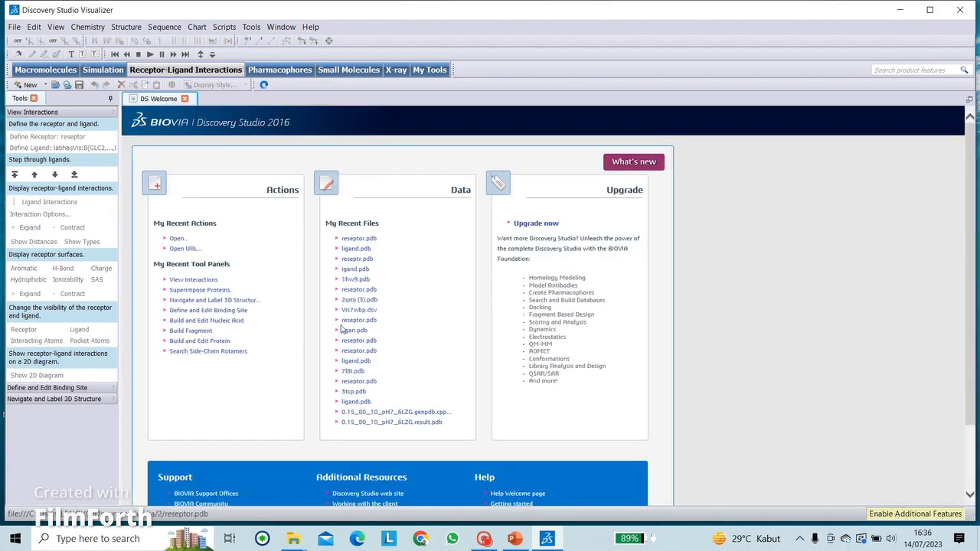
{"action": "left_click", "coordinate": [11, 28]}
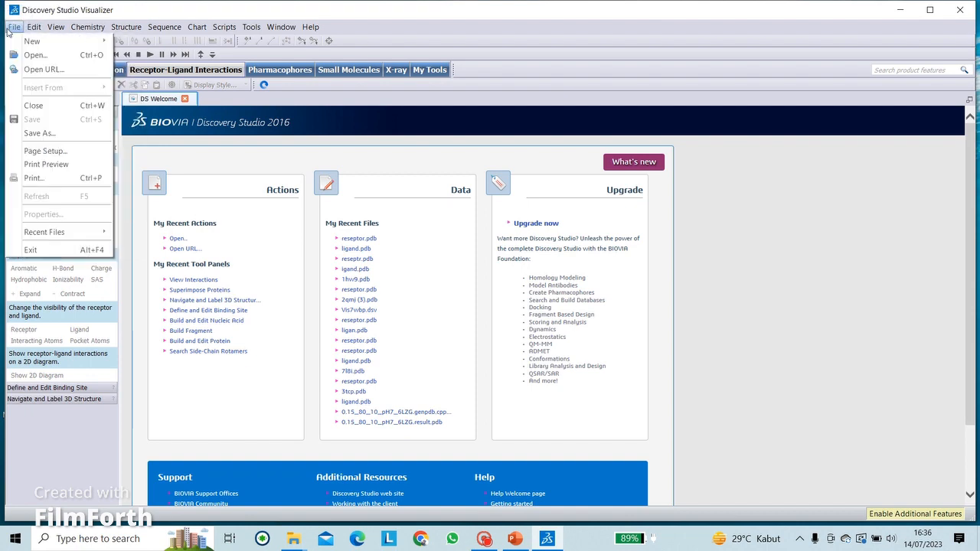
{"action": "left_click", "coordinate": [33, 52]}
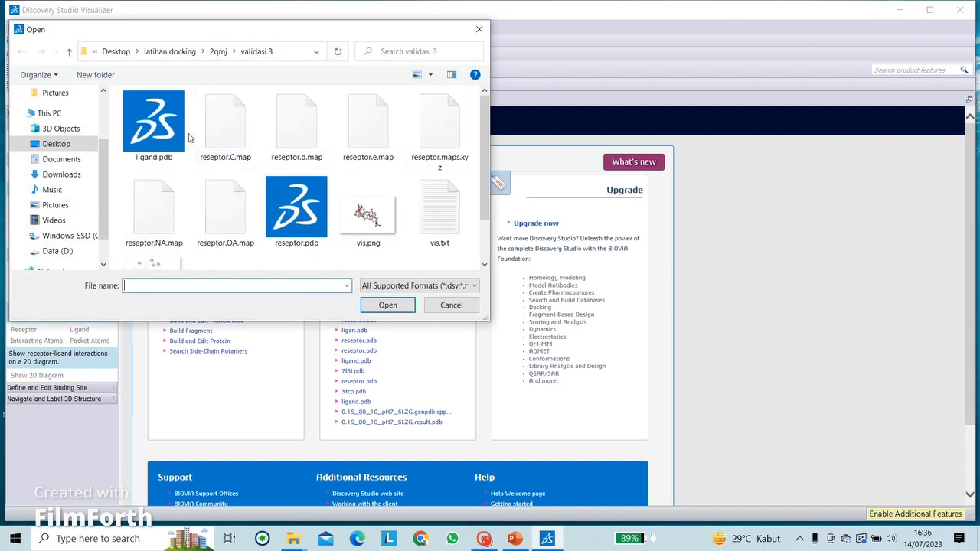
{"action": "left_click", "coordinate": [305, 230]}
{"action": "left_click", "coordinate": [387, 305]}
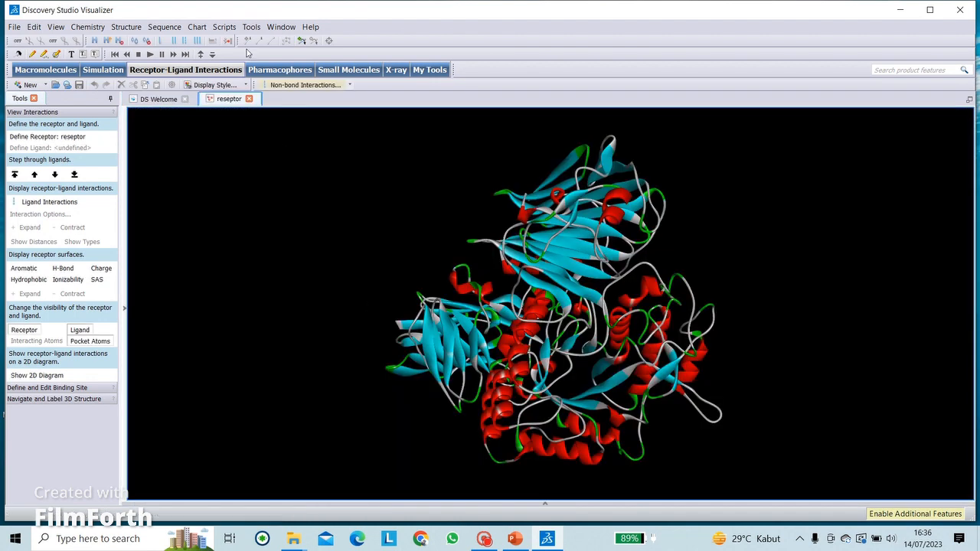
Apply the Publication Quality visualization script to the receptor.
{"action": "left_click", "coordinate": [221, 28]}
{"action": "mouse_move", "coordinate": [252, 41]}
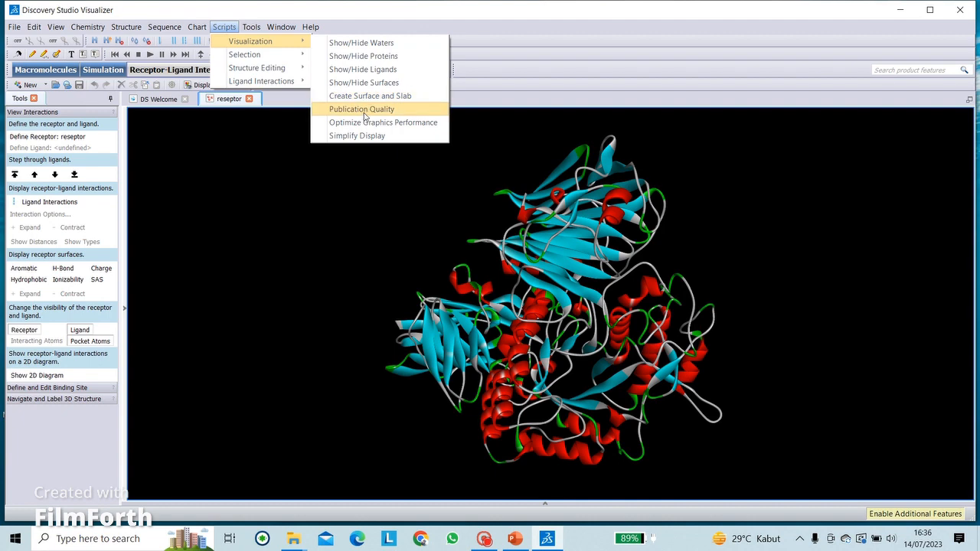
{"action": "left_click", "coordinate": [362, 109]}
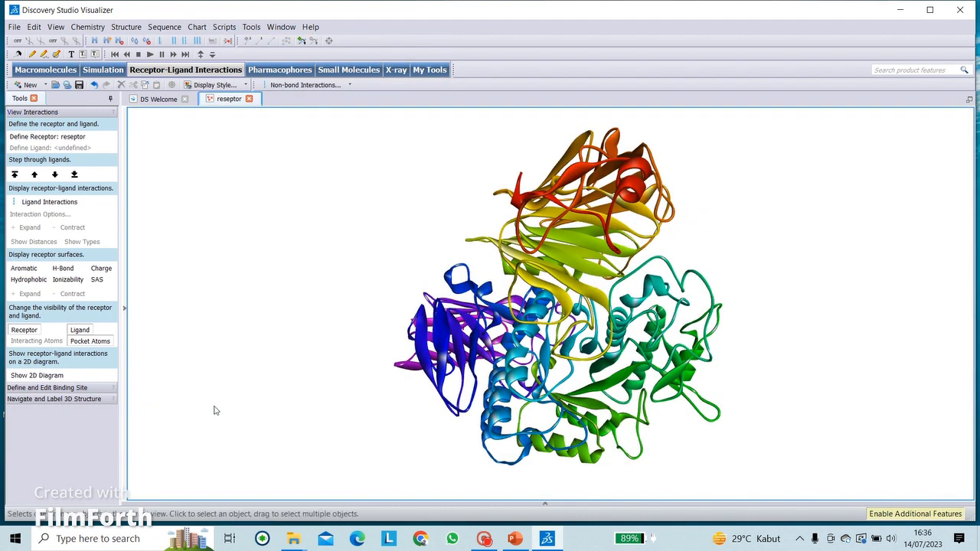
Add the docked ligand file latihasVis.txt from the Downloads folder to the receptor's 3D view.
{"action": "mouse_move", "coordinate": [293, 538]}
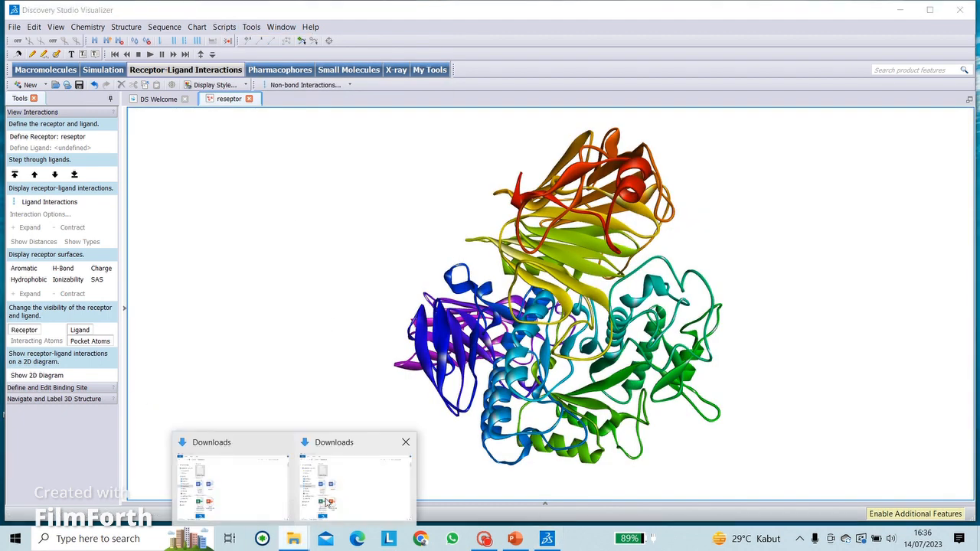
{"action": "left_click", "coordinate": [325, 501]}
{"action": "left_click_drag", "start_coordinate": [404, 209], "coordinate": [185, 284]}
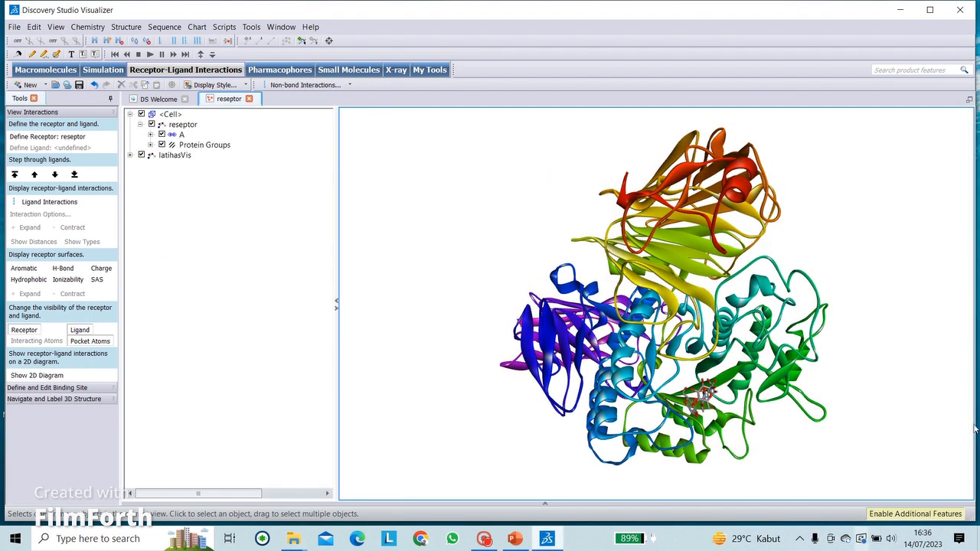
Show the receptor-ligand interactions as a 2D diagram, then close the diagram.
{"action": "left_click", "coordinate": [58, 375]}
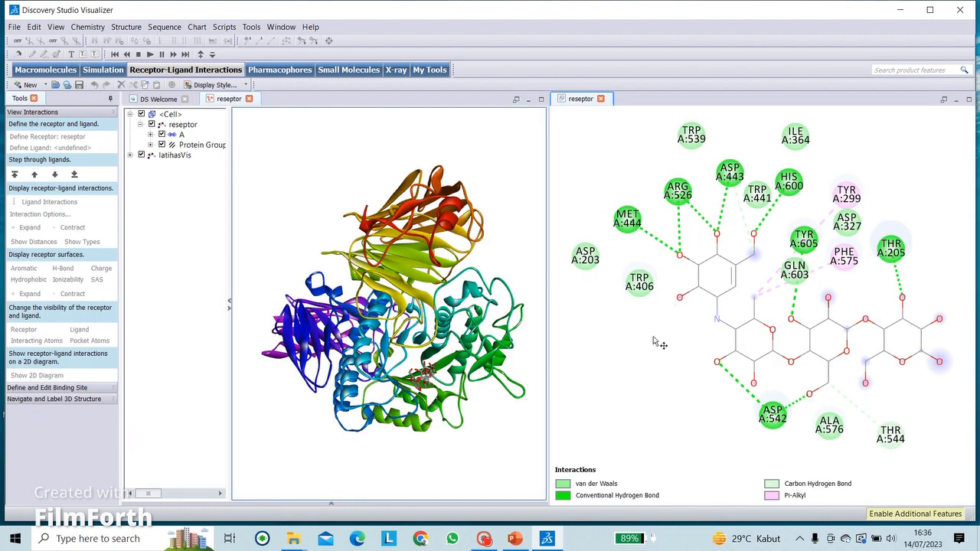
{"action": "left_click", "coordinate": [601, 99]}
{"action": "left_click", "coordinate": [587, 154]}
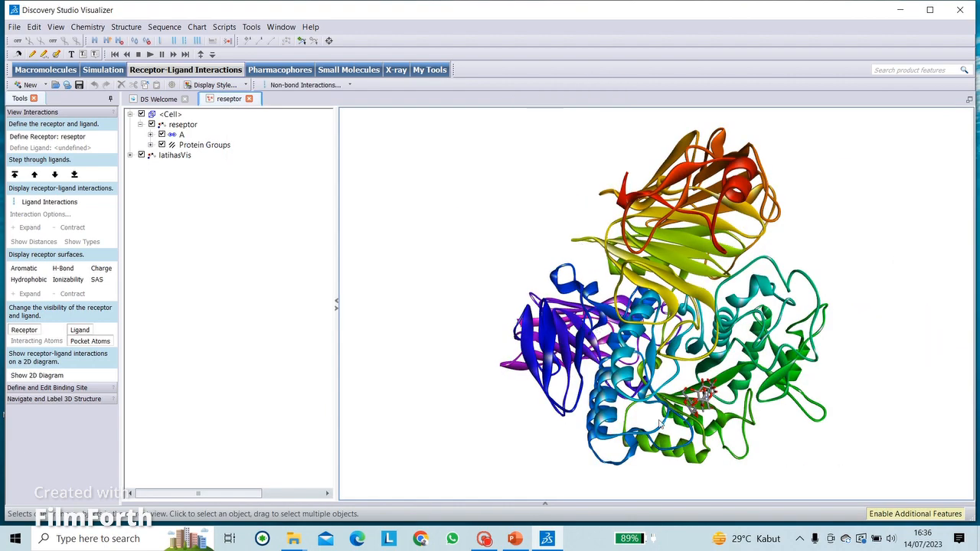
Display the ligand interactions in the 3D view, then close Discovery Studio without saving the changes.
{"action": "left_click", "coordinate": [50, 202]}
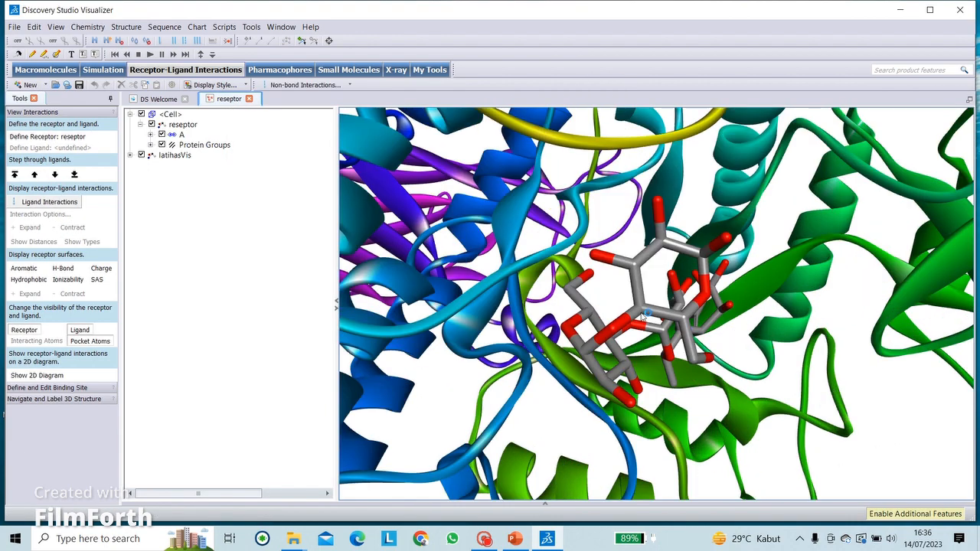
{"action": "left_click", "coordinate": [25, 330]}
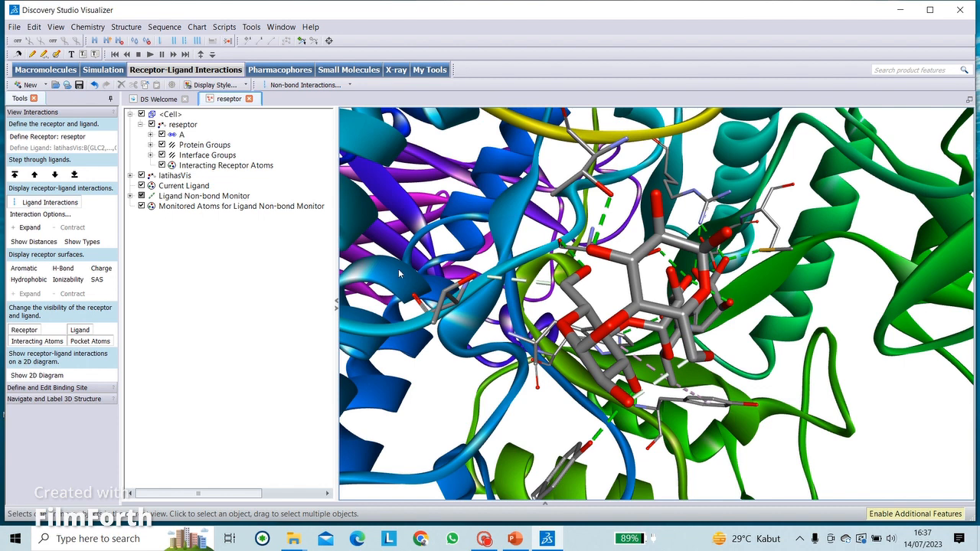
{"action": "left_click", "coordinate": [959, 10]}
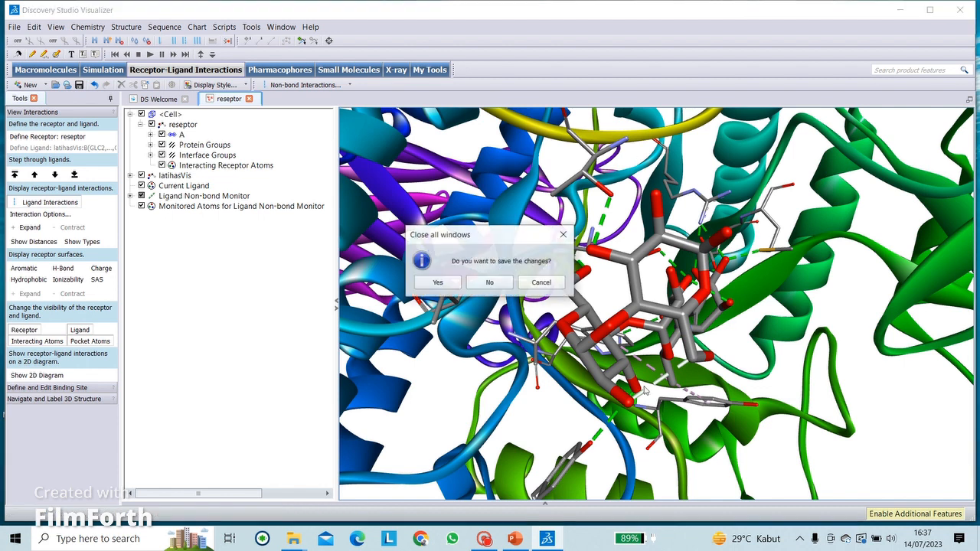
{"action": "left_click", "coordinate": [485, 283]}
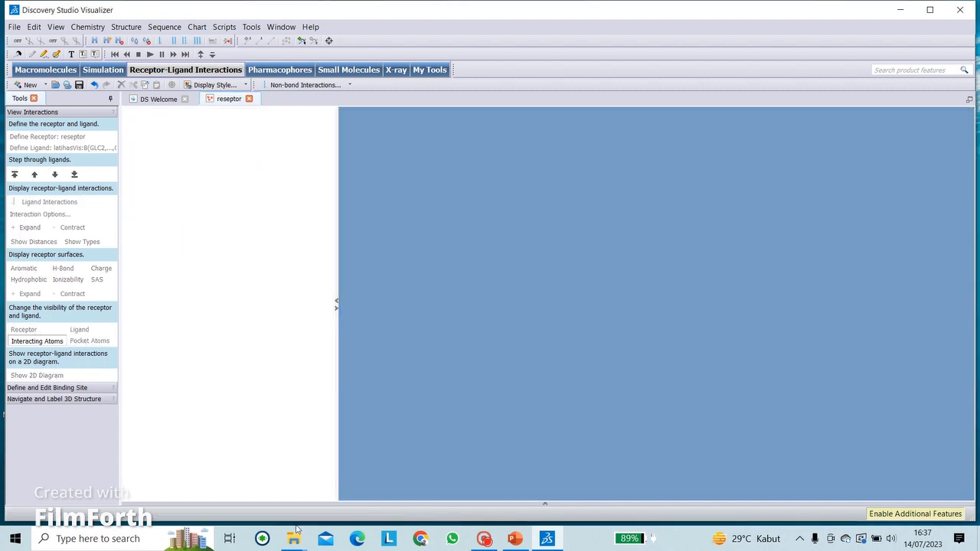
Switch to File Explorer and open the validasi 3 folder under Desktop, latihan docking, 2qmj.
{"action": "mouse_move", "coordinate": [294, 536]}
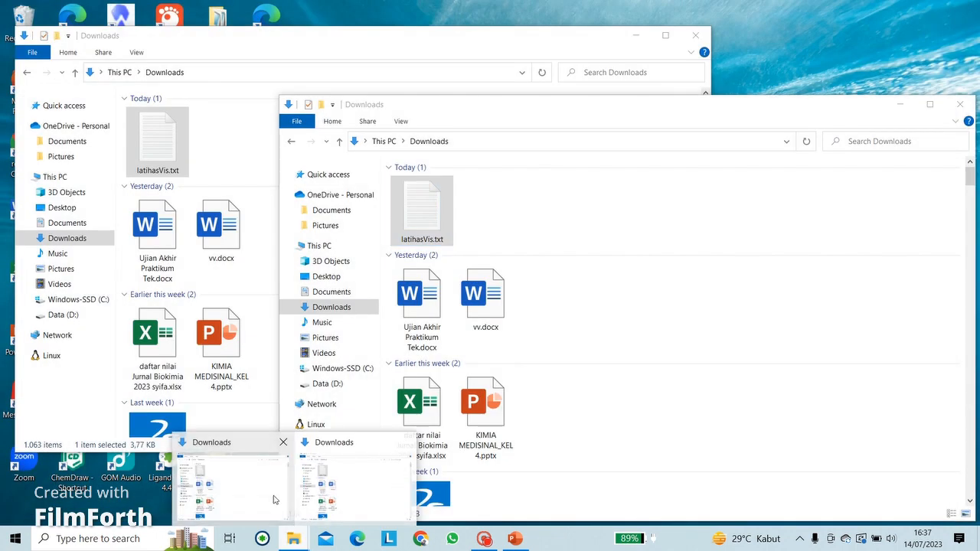
{"action": "left_click", "coordinate": [333, 496]}
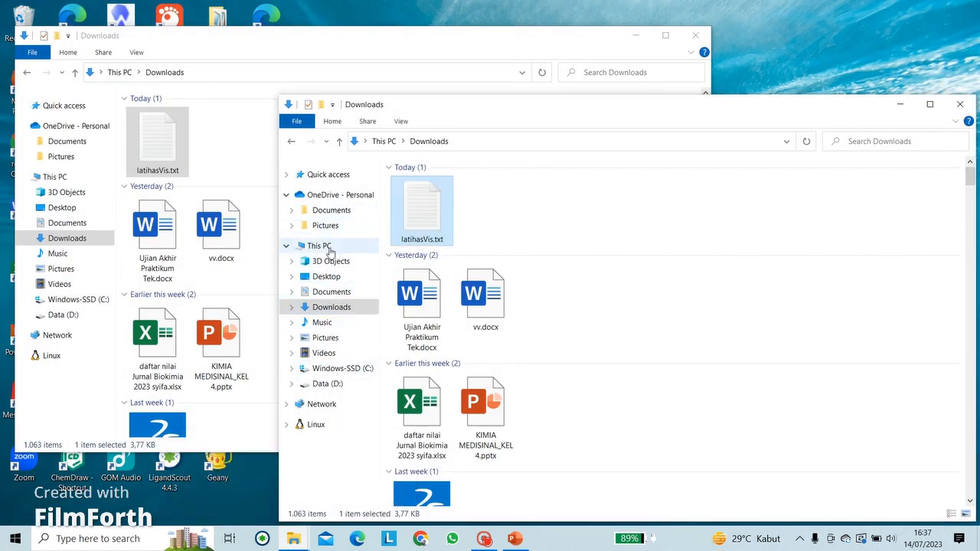
{"action": "left_click", "coordinate": [326, 276]}
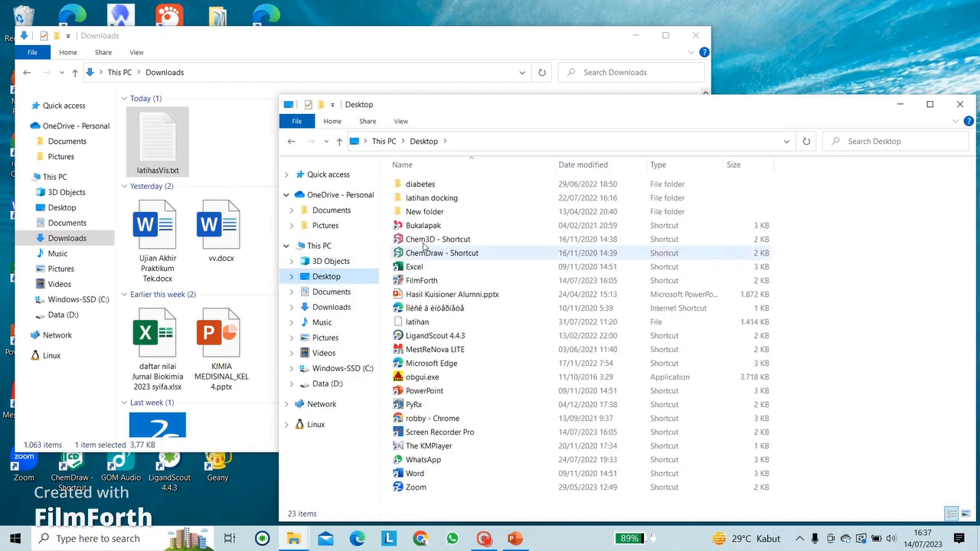
{"action": "double_click", "coordinate": [425, 198]}
{"action": "double_click", "coordinate": [416, 185]}
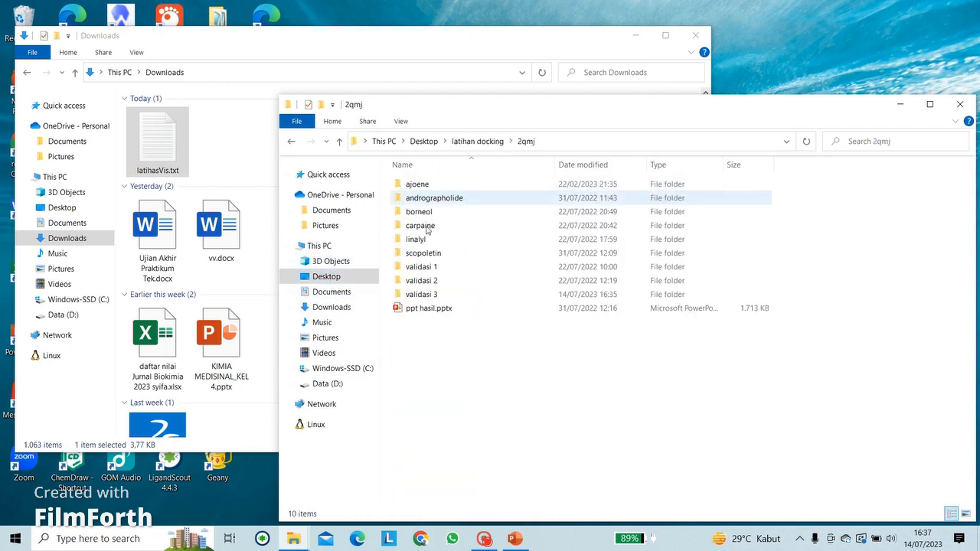
{"action": "double_click", "coordinate": [421, 293]}
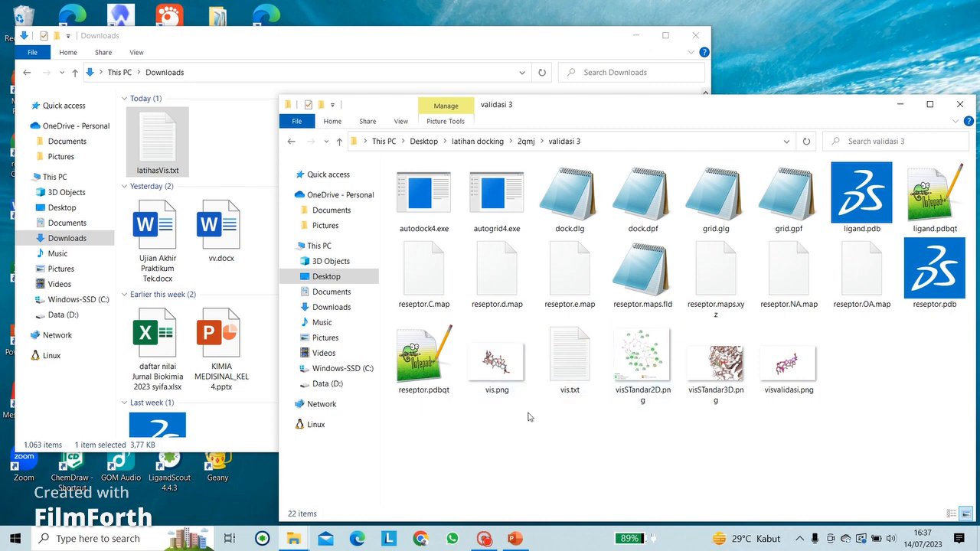
View the saved images visvalidasi.png, visSTandar2D.png and visSTandar3D.png one after another, closing each.
{"action": "double_click", "coordinate": [780, 383]}
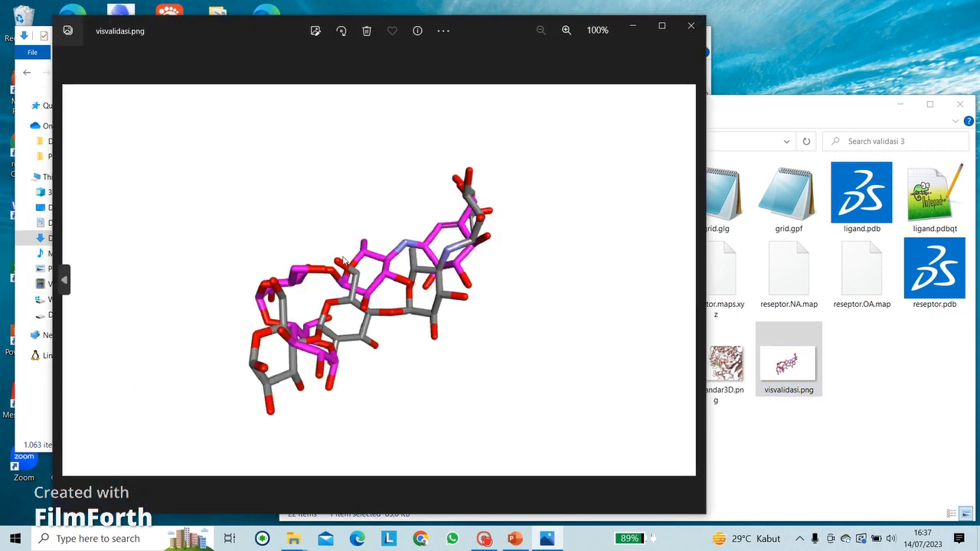
{"action": "left_click", "coordinate": [692, 29]}
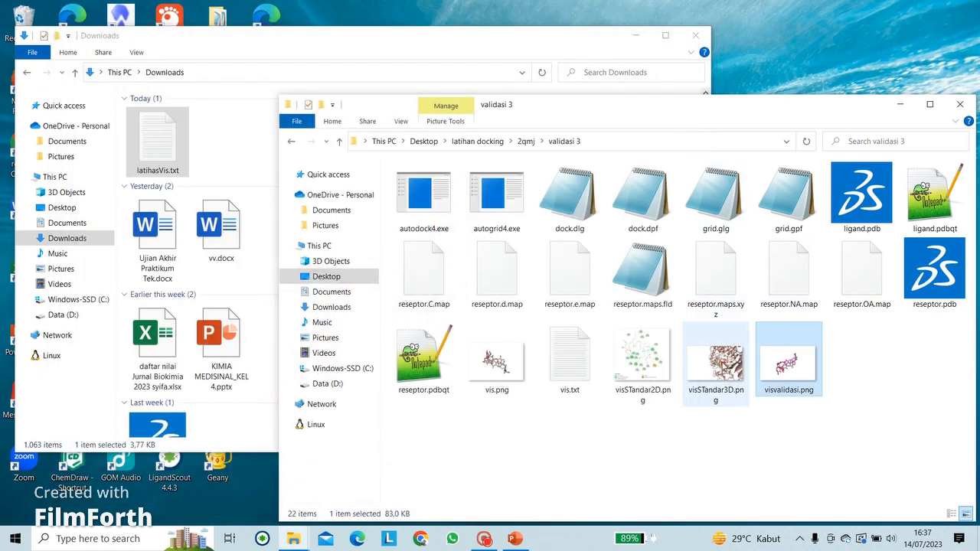
{"action": "double_click", "coordinate": [655, 373]}
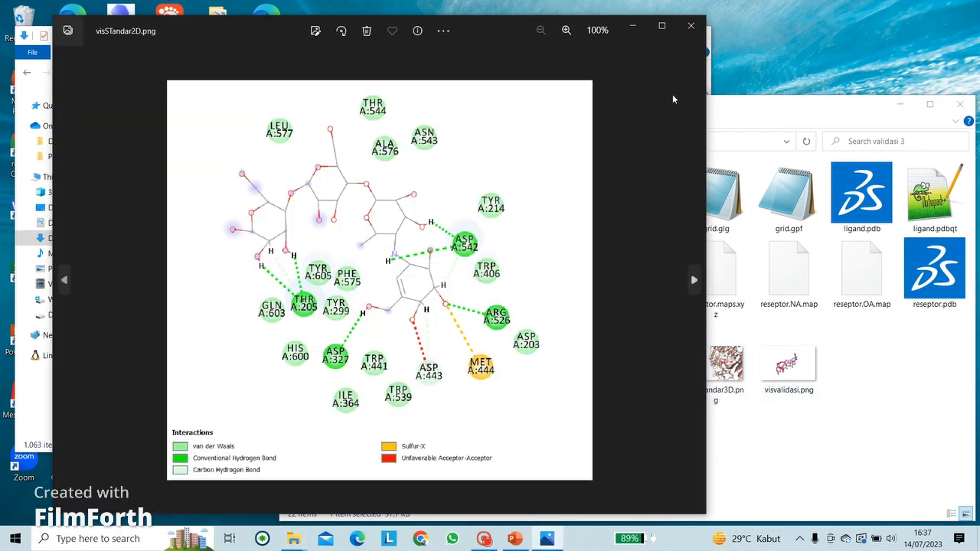
{"action": "left_click", "coordinate": [682, 36]}
{"action": "double_click", "coordinate": [686, 373]}
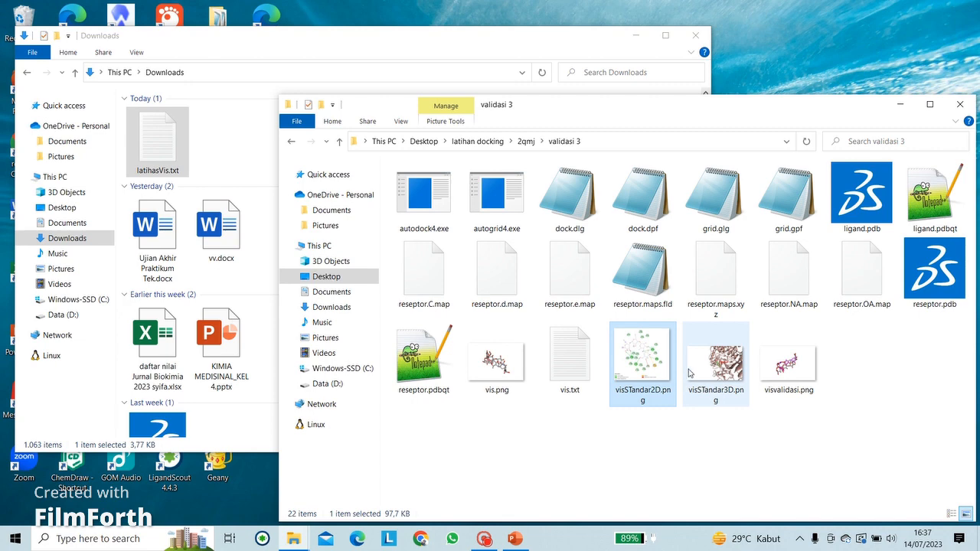
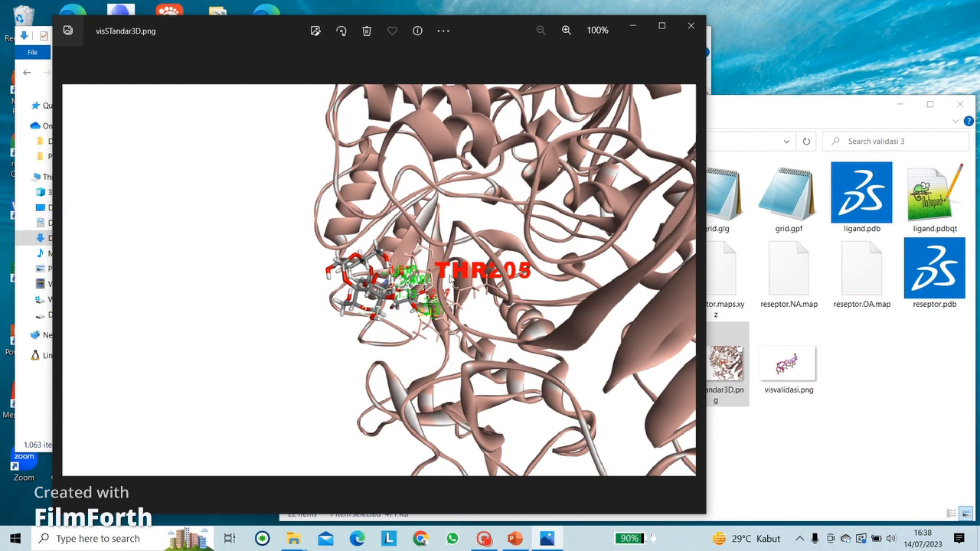
{"action": "left_click", "coordinate": [690, 29]}
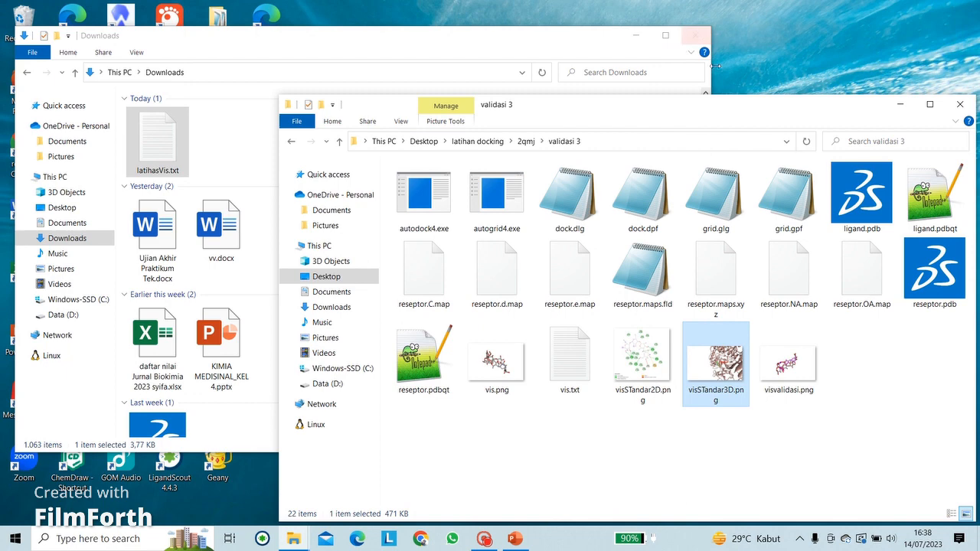
{"action": "left_click", "coordinate": [731, 440]}
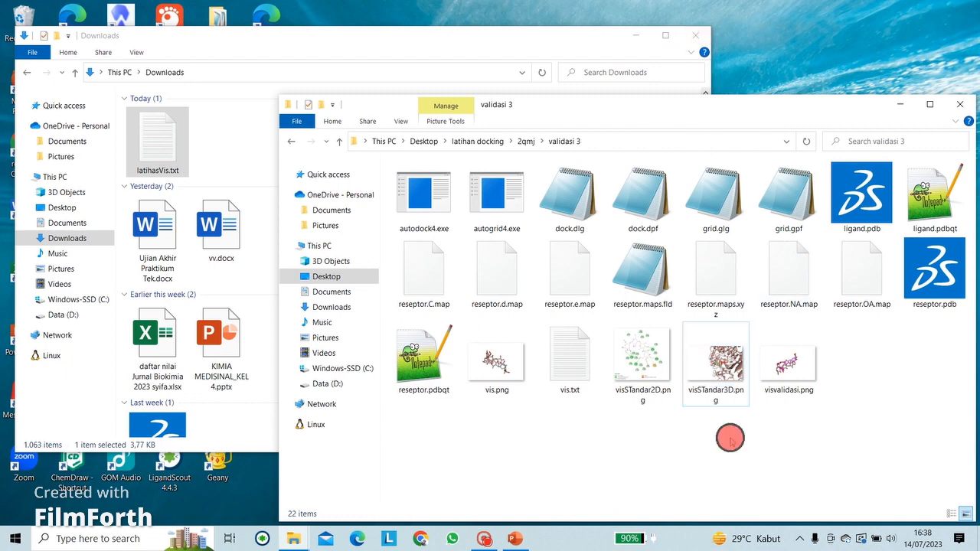
Look through the docking files in the ajoene folder within 2qmj, then return to the 2qmj folder.
{"action": "left_click", "coordinate": [526, 142]}
{"action": "double_click", "coordinate": [449, 186]}
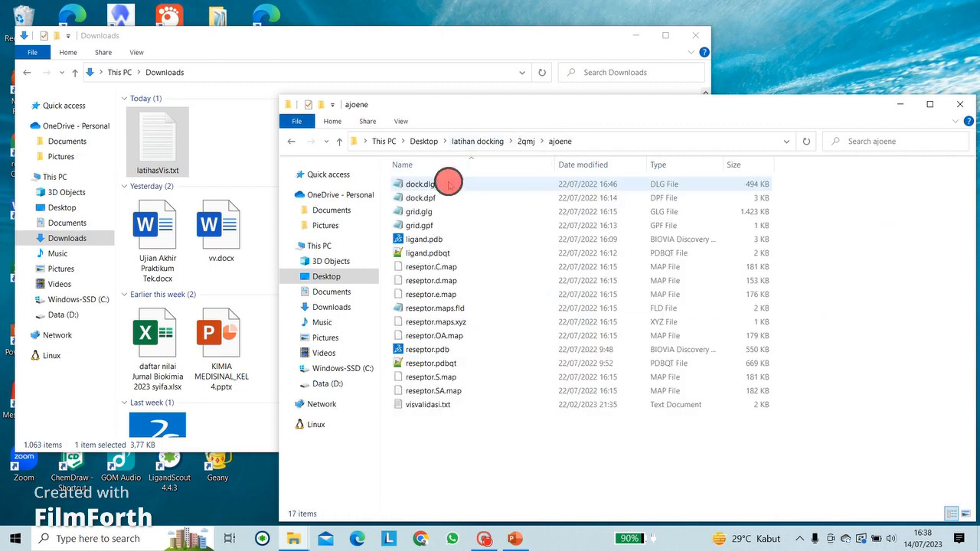
{"action": "left_click", "coordinate": [526, 141]}
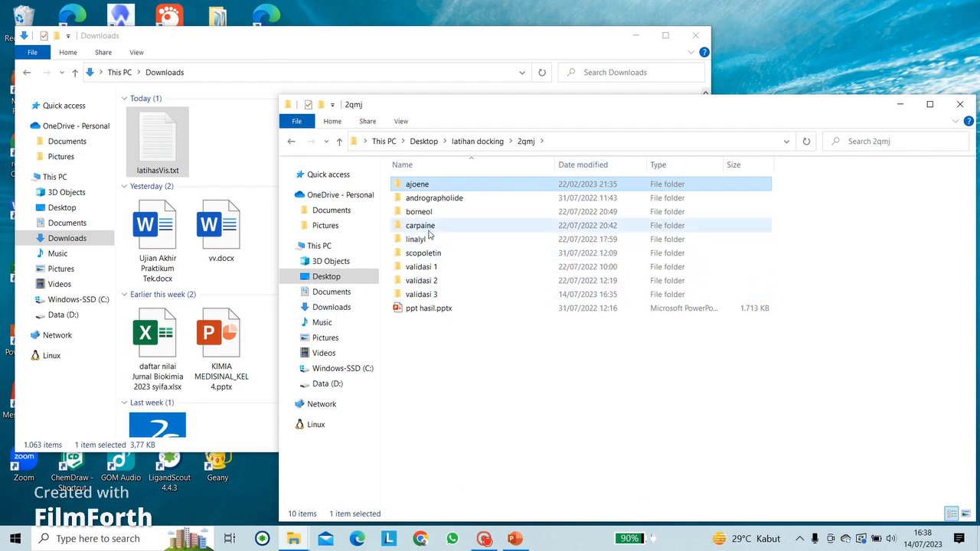
Open dock.dlg from the andrographolide folder, search it for "histogram" and examine the clustering histogram and RMSD table.
{"action": "double_click", "coordinate": [427, 199]}
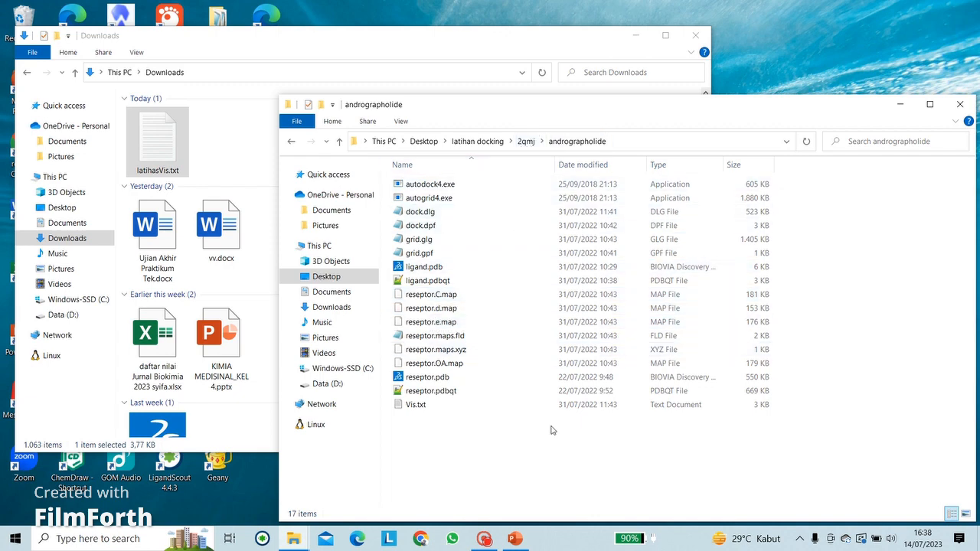
{"action": "double_click", "coordinate": [427, 212]}
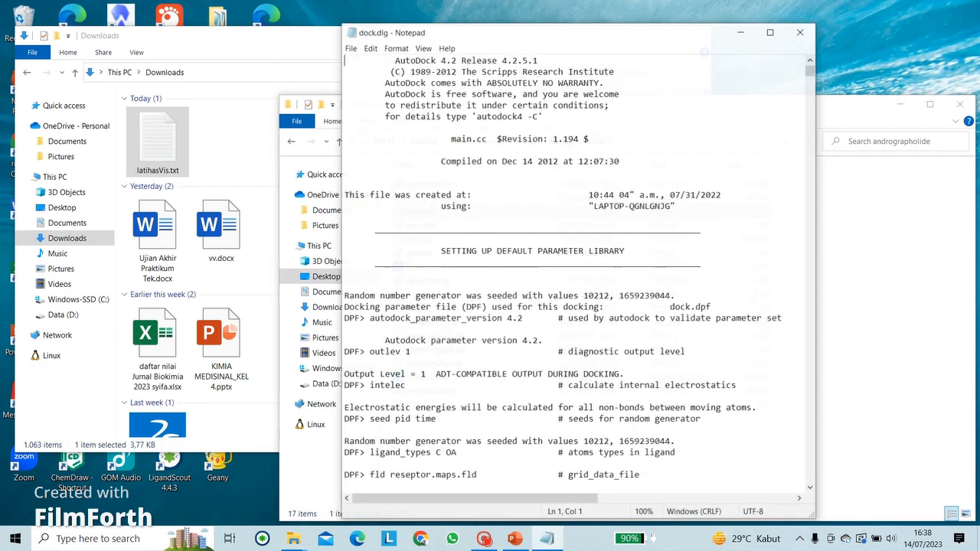
{"action": "key", "text": "ctrl+f"}
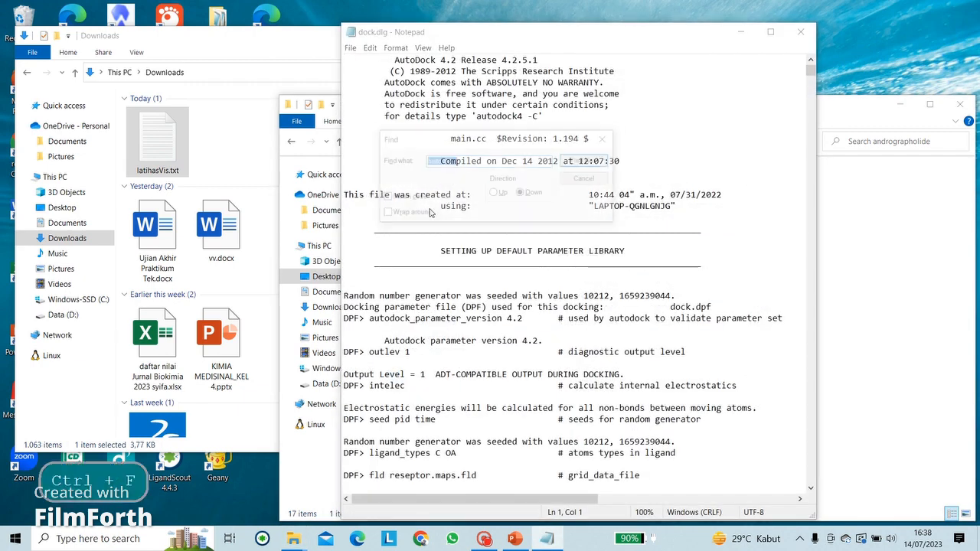
{"action": "key", "text": "Return"}
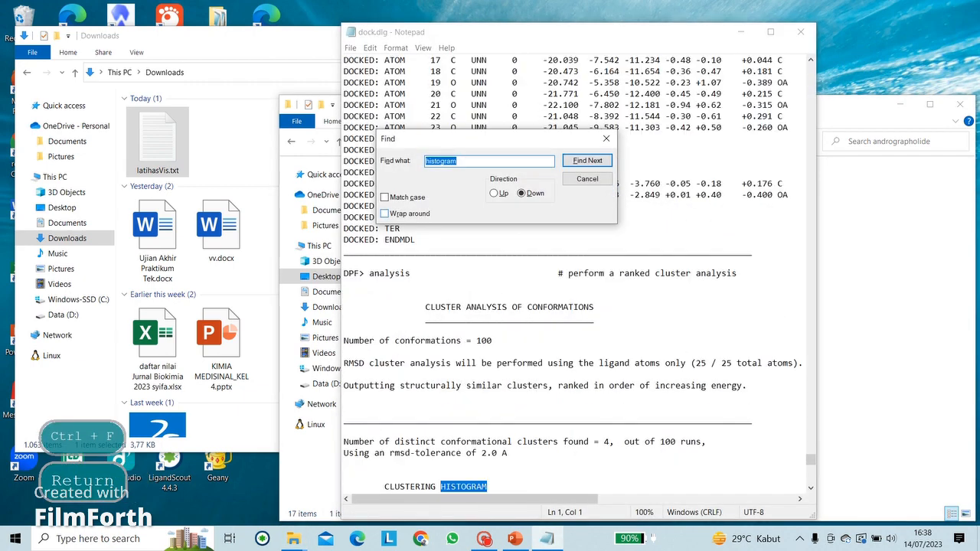
{"action": "scroll", "coordinate": [570, 286], "scroll_direction": "down", "scroll_amount": 7}
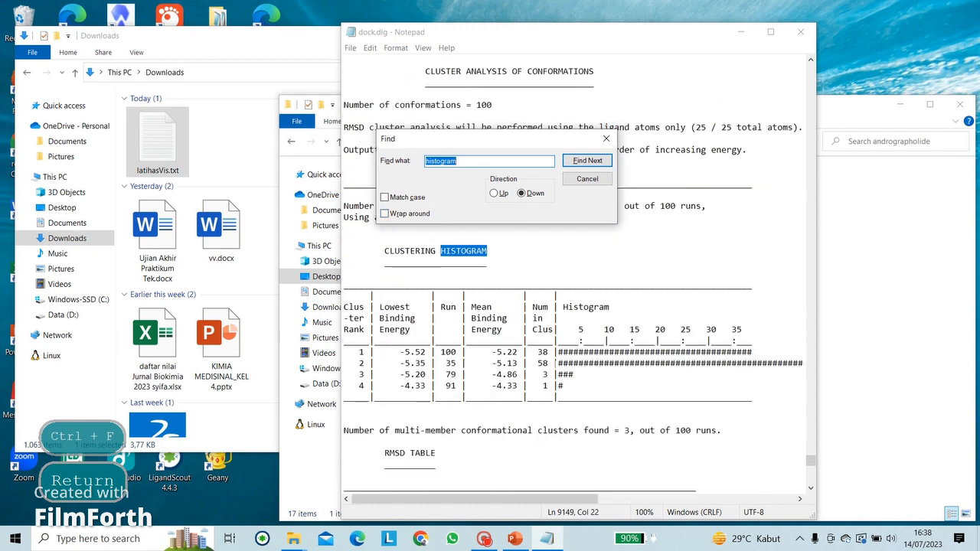
{"action": "scroll", "coordinate": [570, 286], "scroll_direction": "down", "scroll_amount": 18}
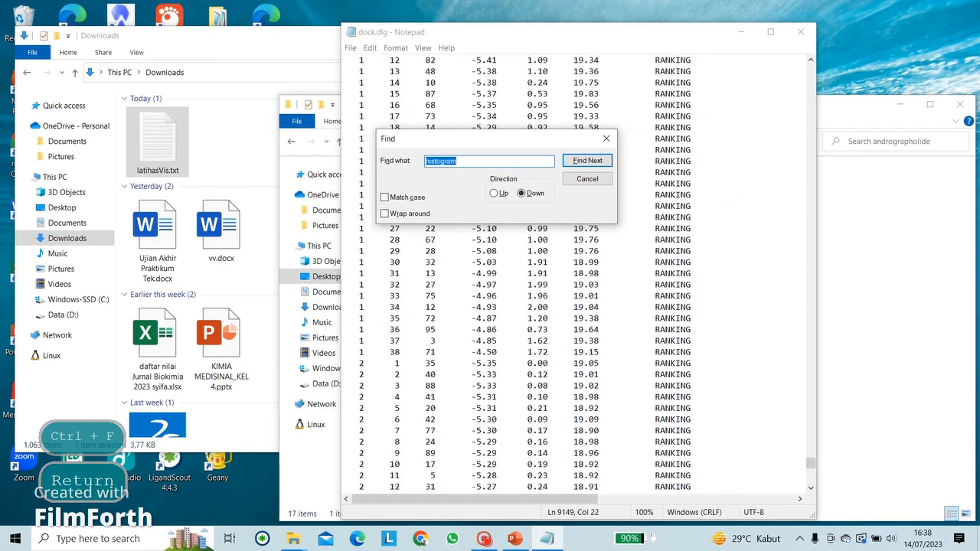
Copy the coordinate lines of atoms 1 to 25 from the run 35 model in dock.dlg.
{"action": "left_click", "coordinate": [606, 139]}
{"action": "scroll", "coordinate": [605, 139], "scroll_direction": "down", "scroll_amount": 20}
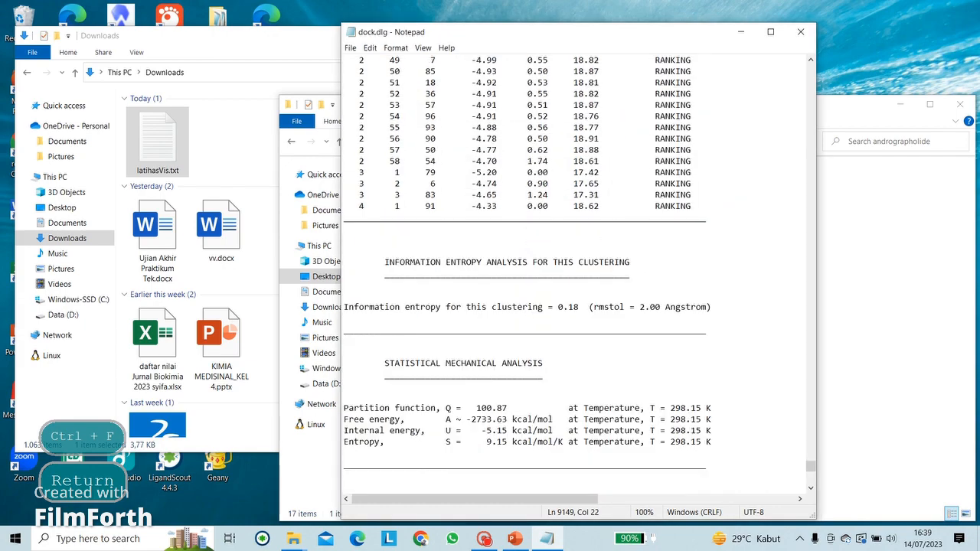
{"action": "scroll", "coordinate": [571, 272], "scroll_direction": "down", "scroll_amount": 14}
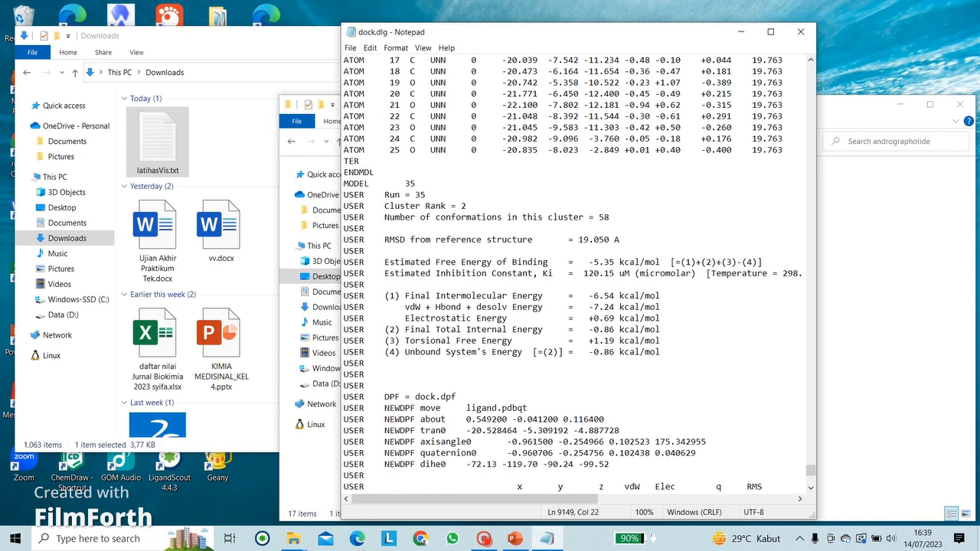
{"action": "scroll", "coordinate": [570, 275], "scroll_direction": "down", "scroll_amount": 4}
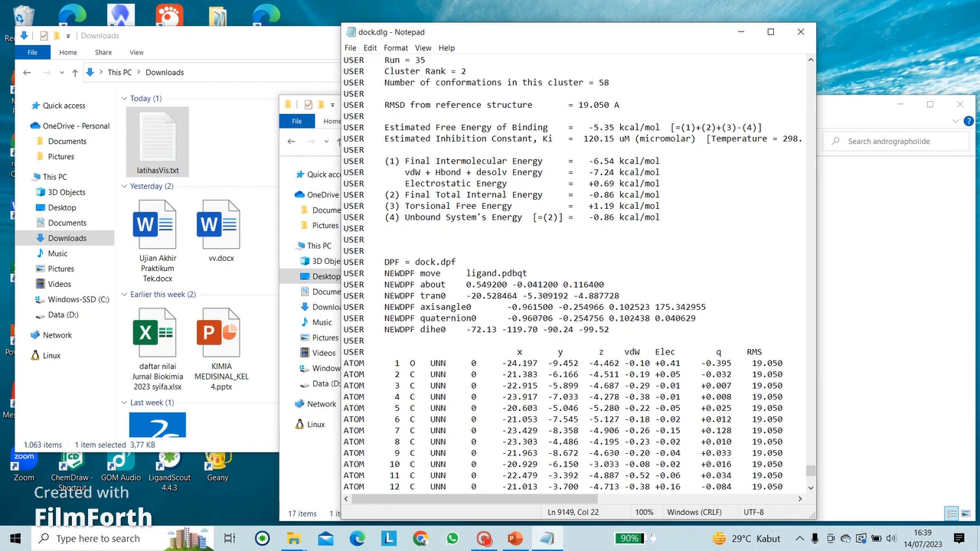
{"action": "scroll", "coordinate": [570, 275], "scroll_direction": "down", "scroll_amount": 2}
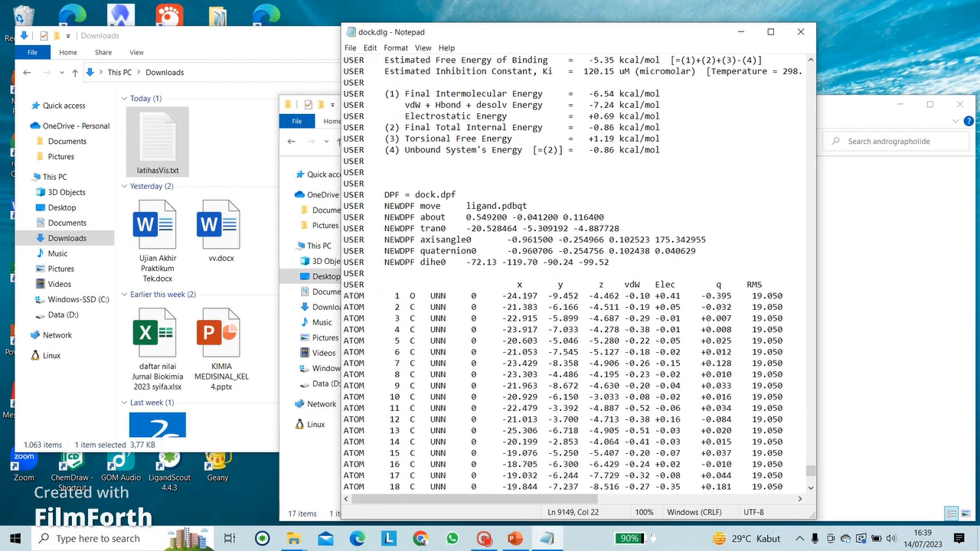
{"action": "left_click_drag", "start_coordinate": [343, 296], "coordinate": [785, 367]}
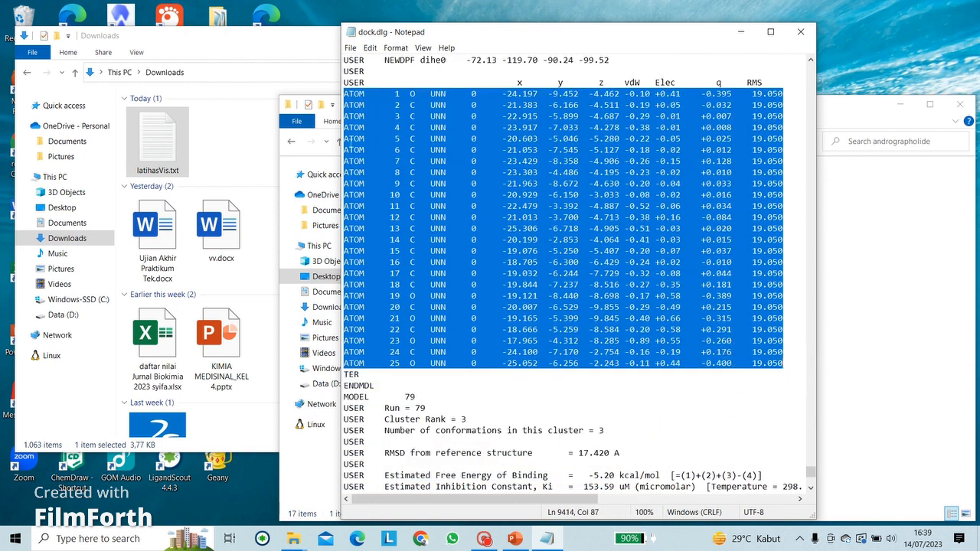
{"action": "left_click", "coordinate": [352, 48]}
{"action": "right_click", "coordinate": [385, 183]}
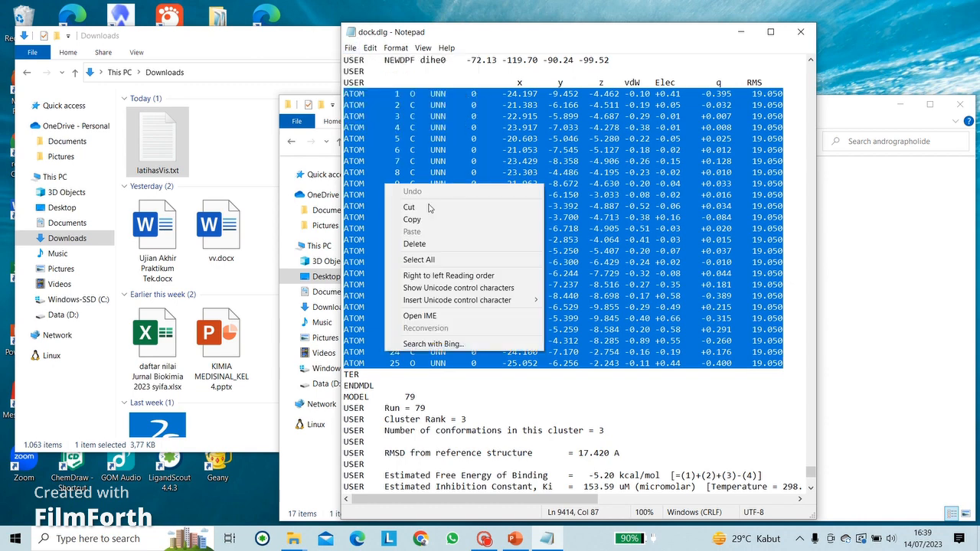
{"action": "left_click", "coordinate": [429, 220]}
Paste the copied atom coordinates into a new blank Notepad document.
{"action": "left_click", "coordinate": [352, 48]}
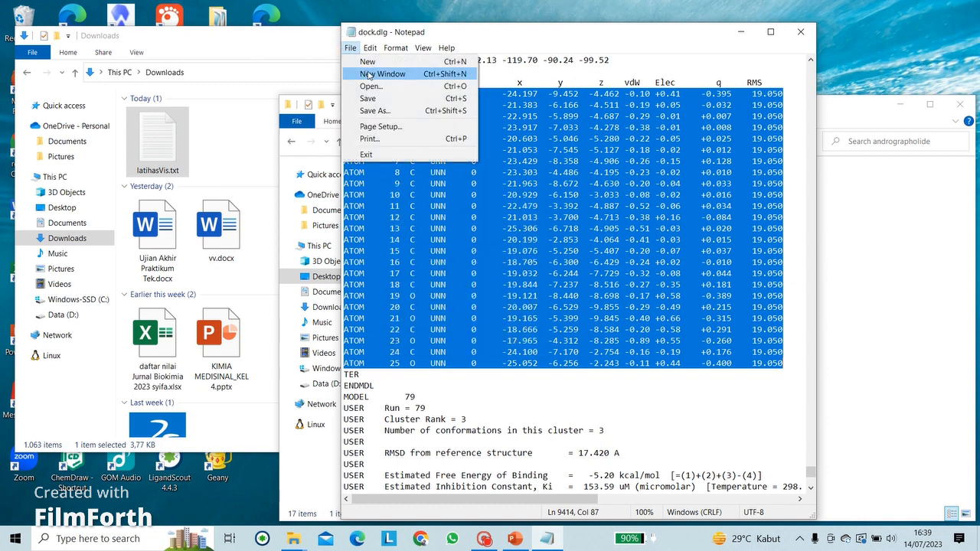
{"action": "left_click", "coordinate": [376, 72]}
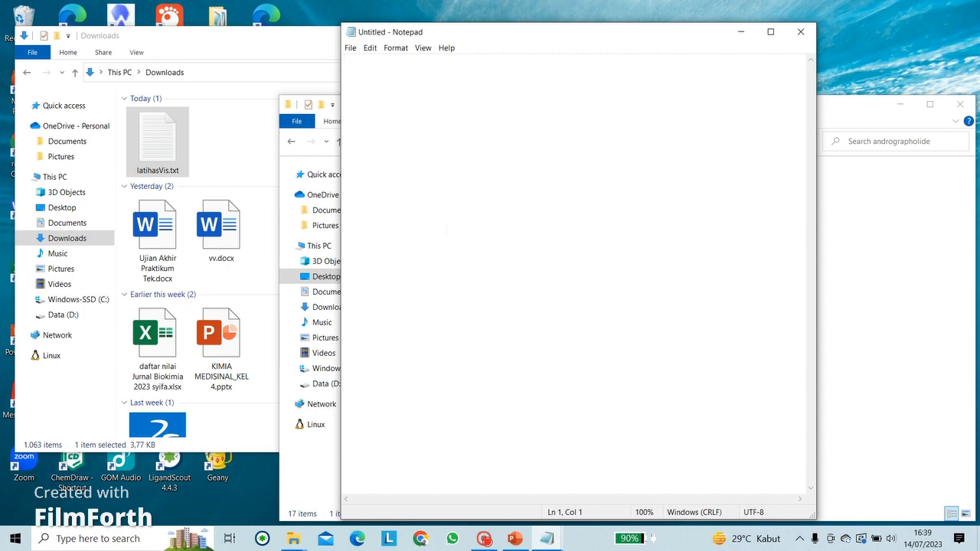
{"action": "type", "text": "v"}
{"action": "key", "text": "BackSpace"}
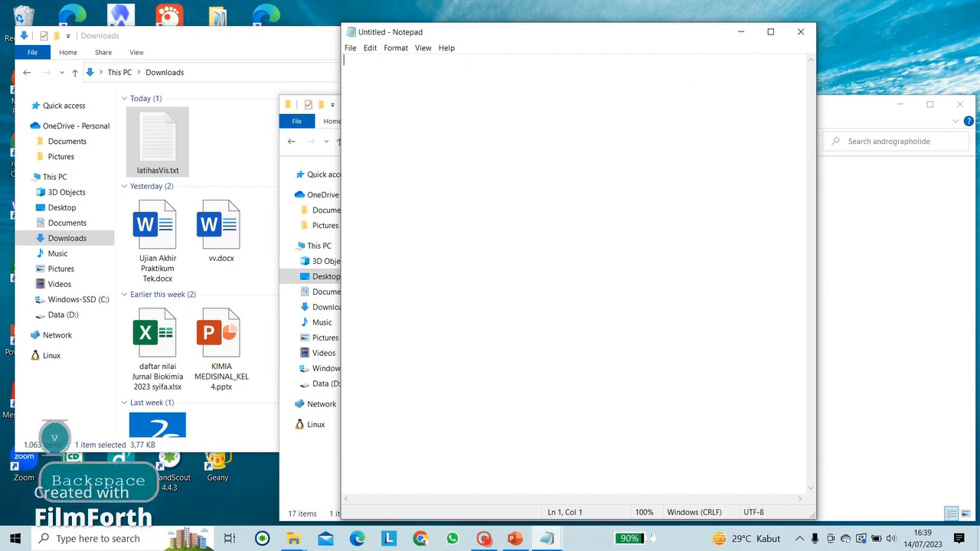
{"action": "key", "text": "ctrl+v"}
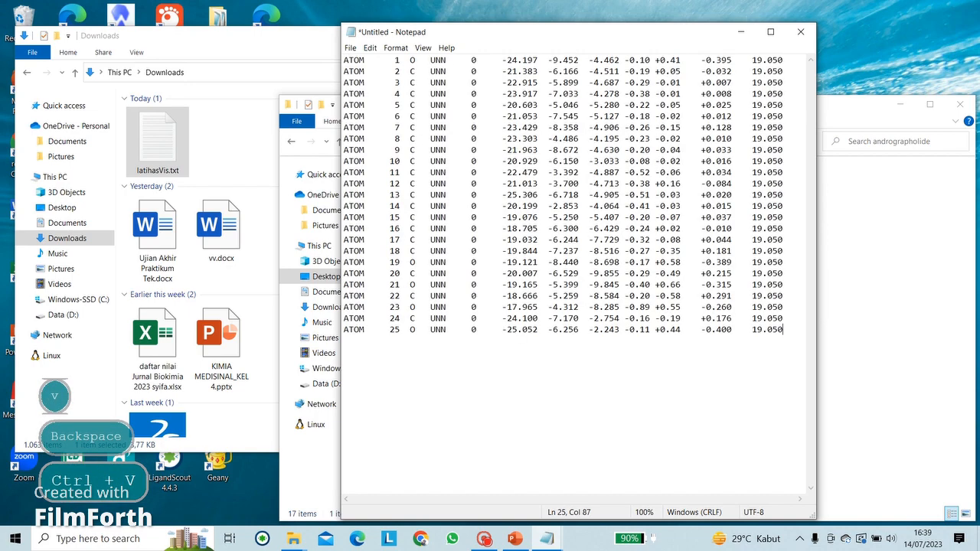
Save the pasted coordinates as VisLigandUji.txt in the Downloads folder.
{"action": "left_click", "coordinate": [349, 49]}
{"action": "left_click", "coordinate": [387, 107]}
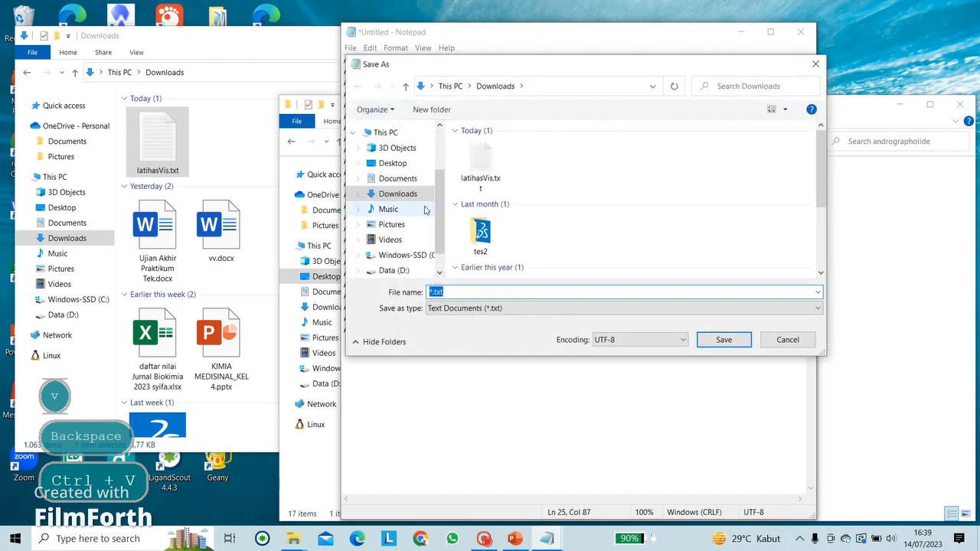
{"action": "left_click", "coordinate": [433, 292]}
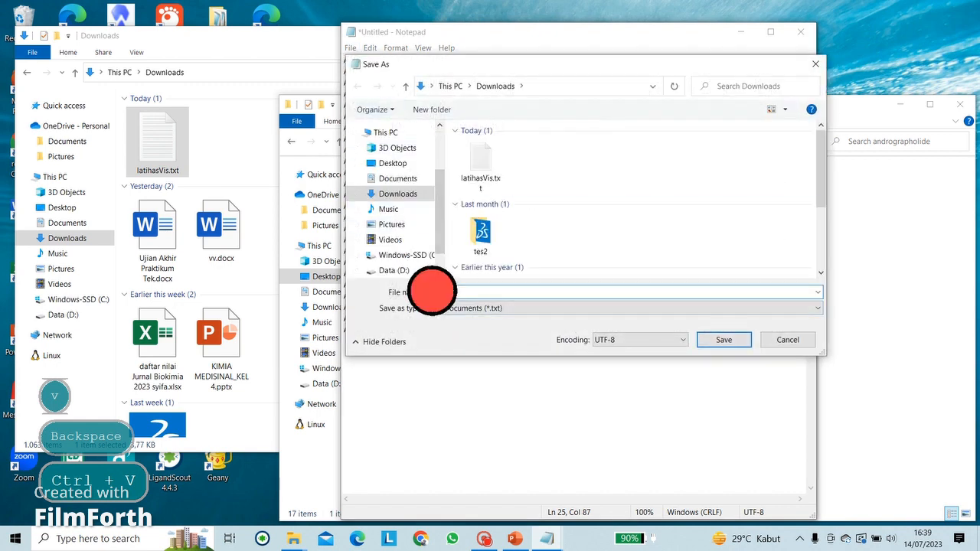
{"action": "key", "text": "BackSpace"}
{"action": "type", "text": "Vis"}
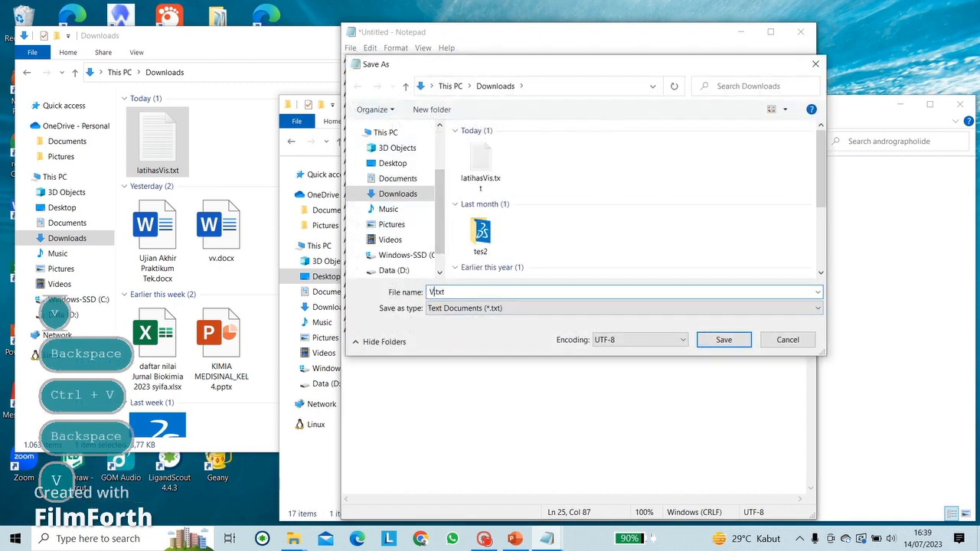
{"action": "type", "text": "Ligand"}
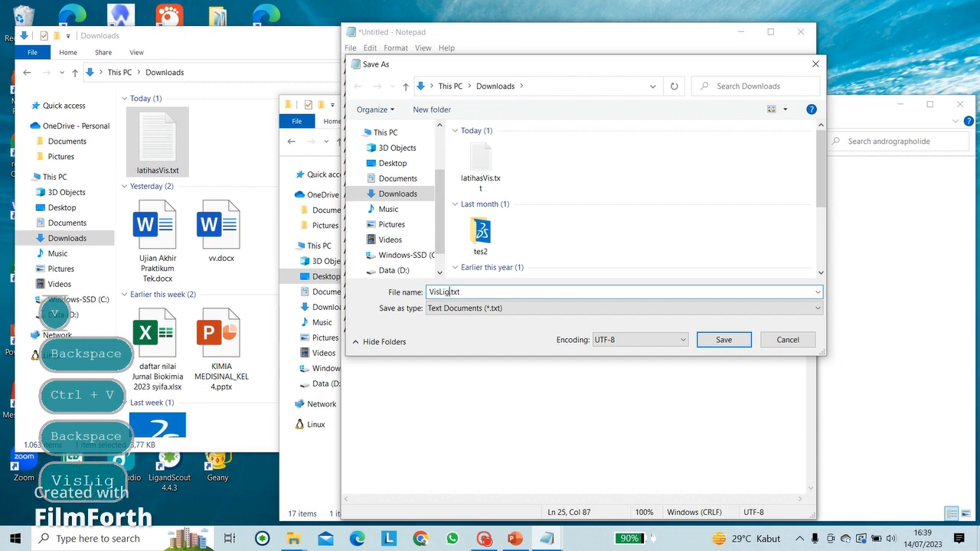
{"action": "type", "text": "Uji"}
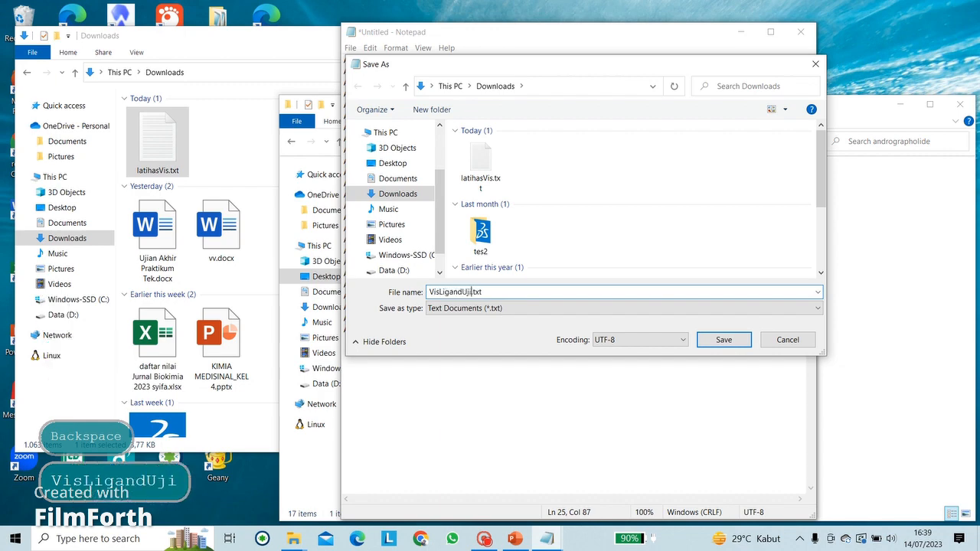
{"action": "left_click", "coordinate": [724, 340]}
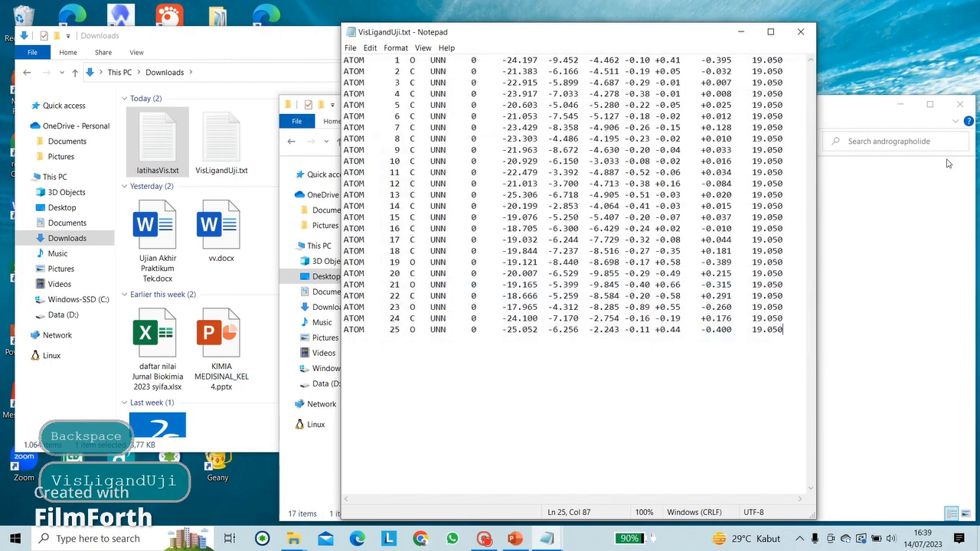
Clear away the open text files and folder windows and launch Discovery Studio Visualizer.
{"action": "left_click", "coordinate": [800, 33]}
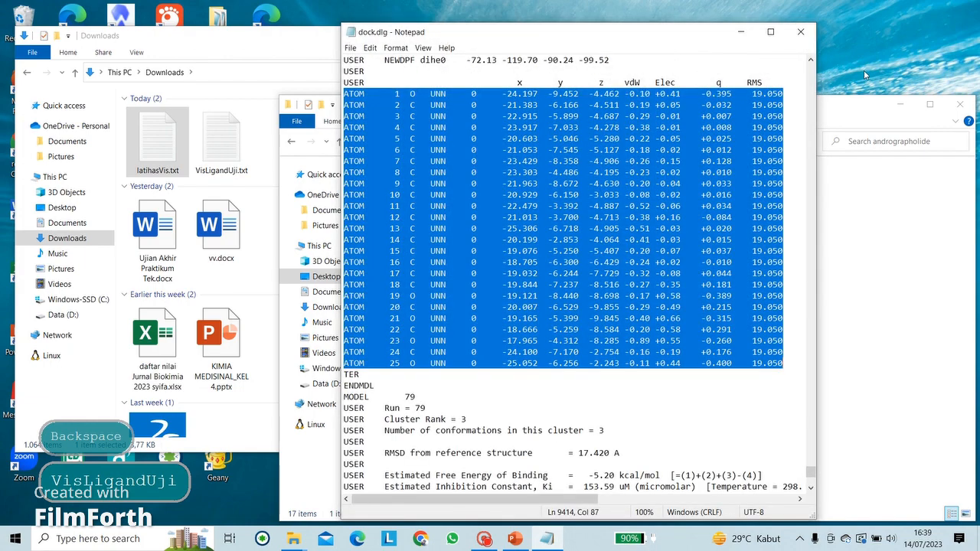
{"action": "left_click", "coordinate": [799, 32]}
{"action": "left_click", "coordinate": [900, 104]}
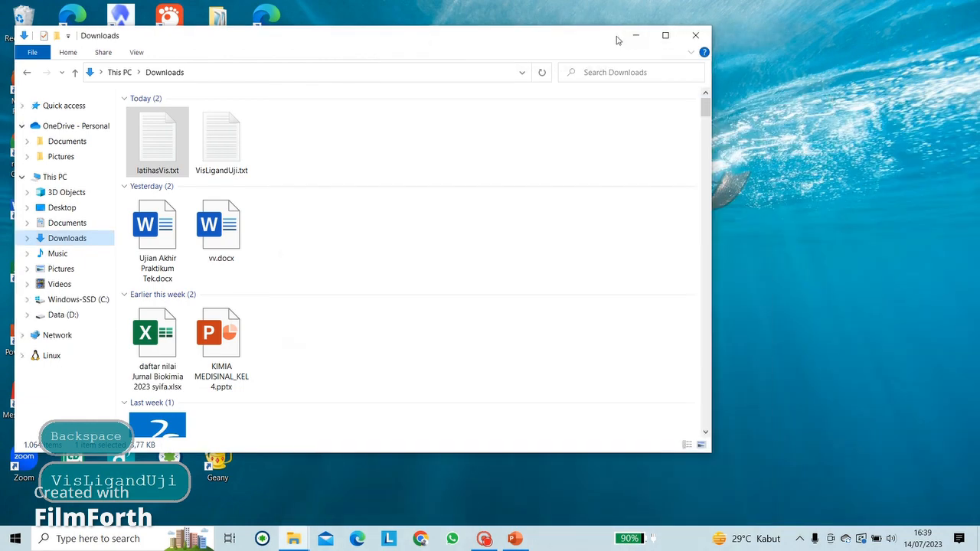
{"action": "left_click", "coordinate": [635, 35]}
{"action": "double_click", "coordinate": [131, 78]}
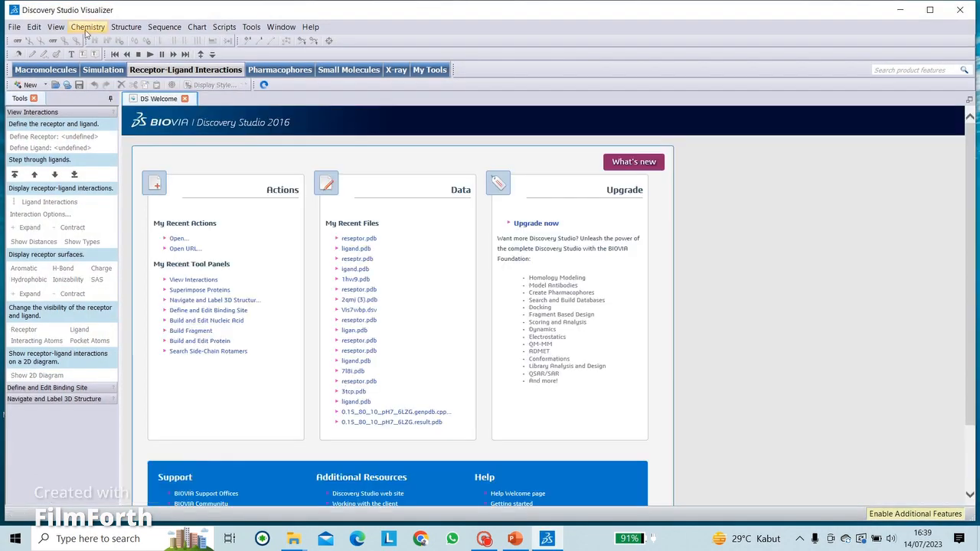
Open the receptor file reseptor.pdb from the andrographolide folder within 2qmj.
{"action": "left_click", "coordinate": [34, 26]}
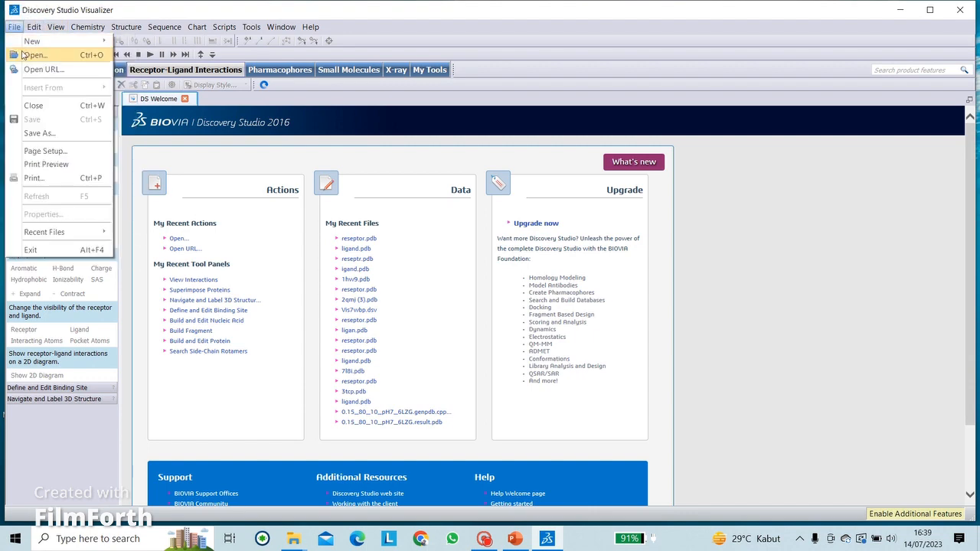
{"action": "left_click", "coordinate": [25, 55]}
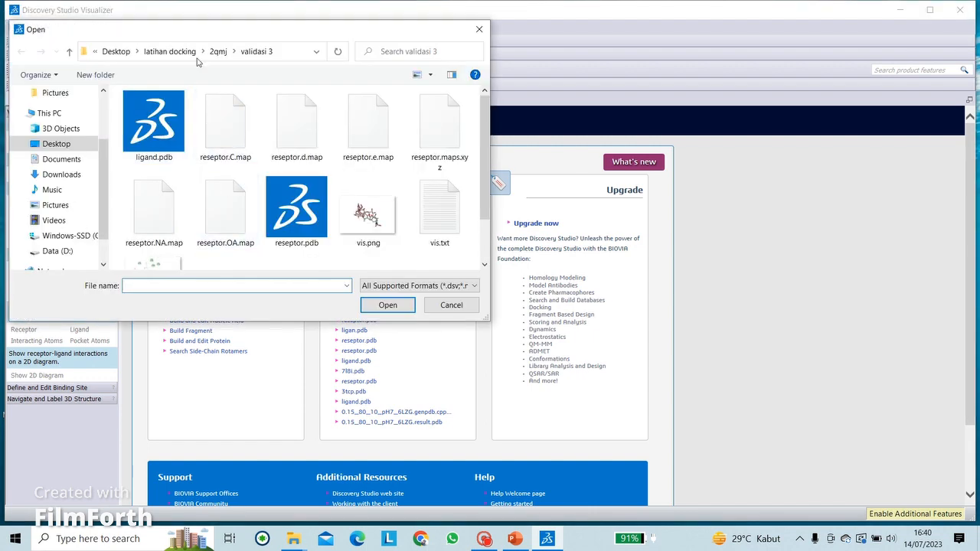
{"action": "left_click", "coordinate": [218, 53]}
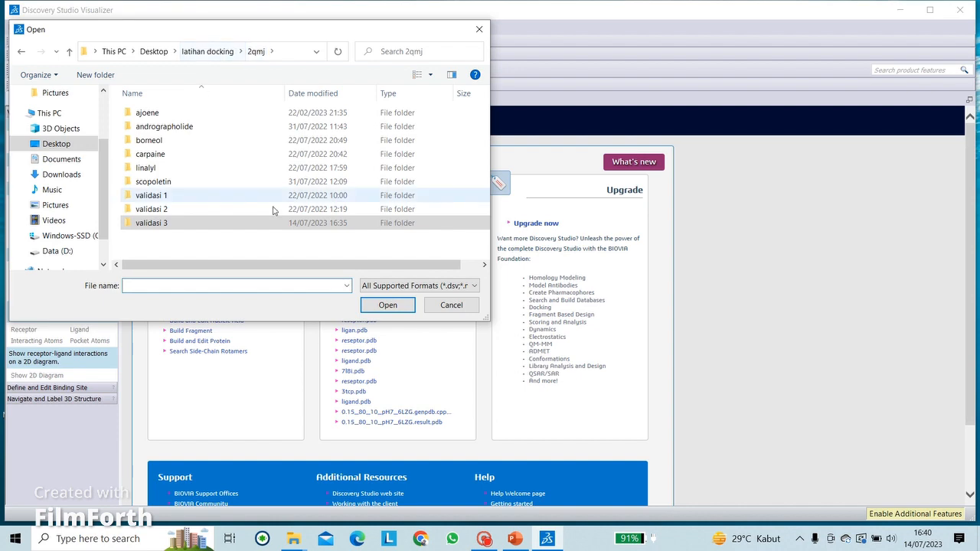
{"action": "double_click", "coordinate": [234, 127]}
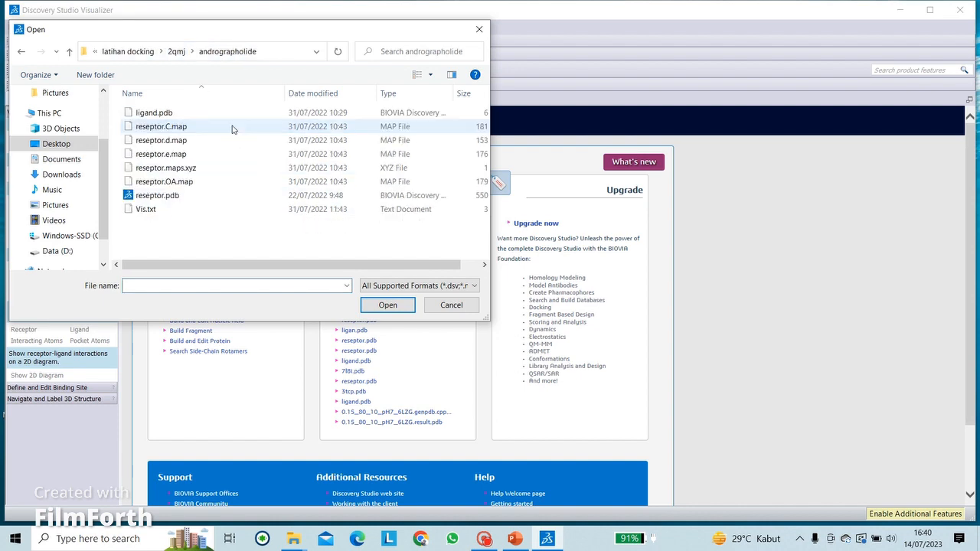
{"action": "left_click", "coordinate": [165, 195]}
{"action": "left_click", "coordinate": [387, 305]}
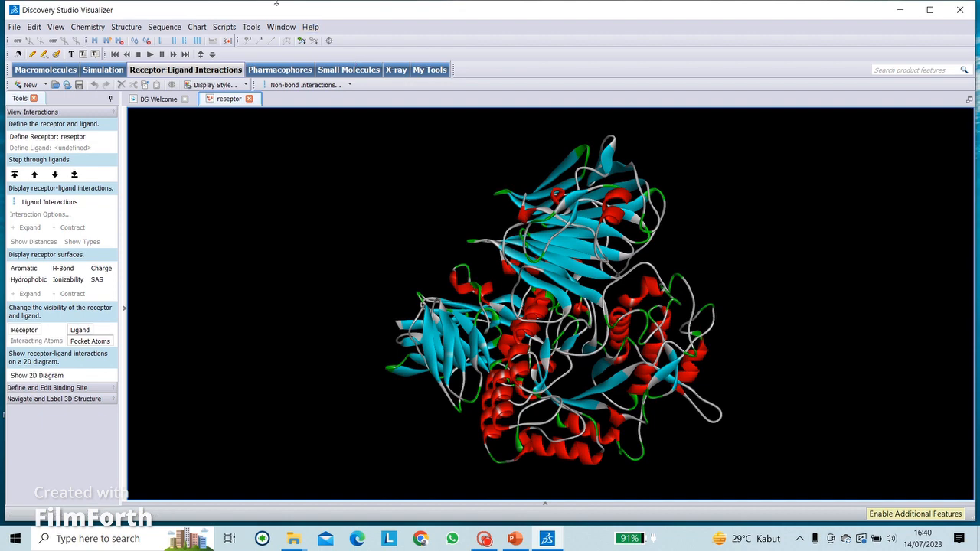
Apply the Publication Quality visualization script to the receptor.
{"action": "left_click", "coordinate": [251, 27]}
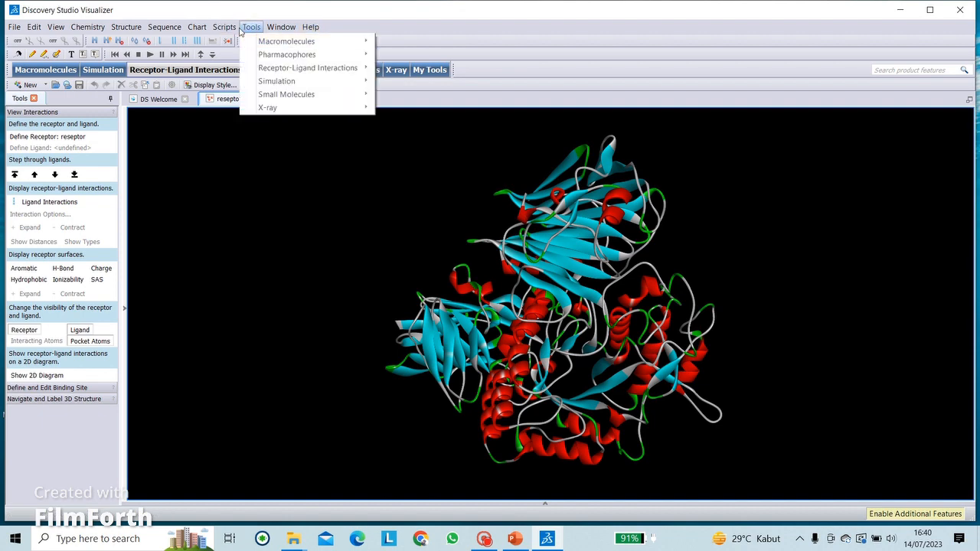
{"action": "mouse_move", "coordinate": [233, 45]}
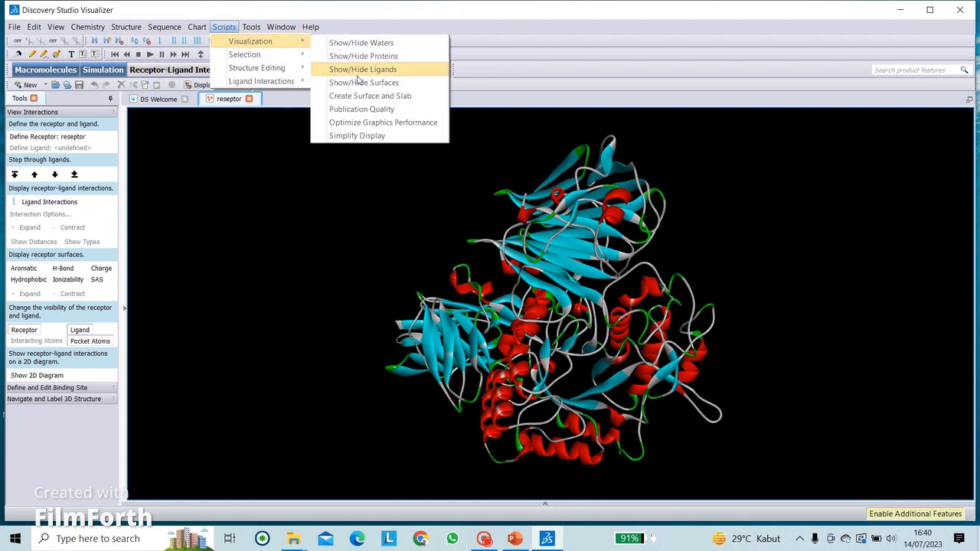
{"action": "left_click", "coordinate": [363, 109]}
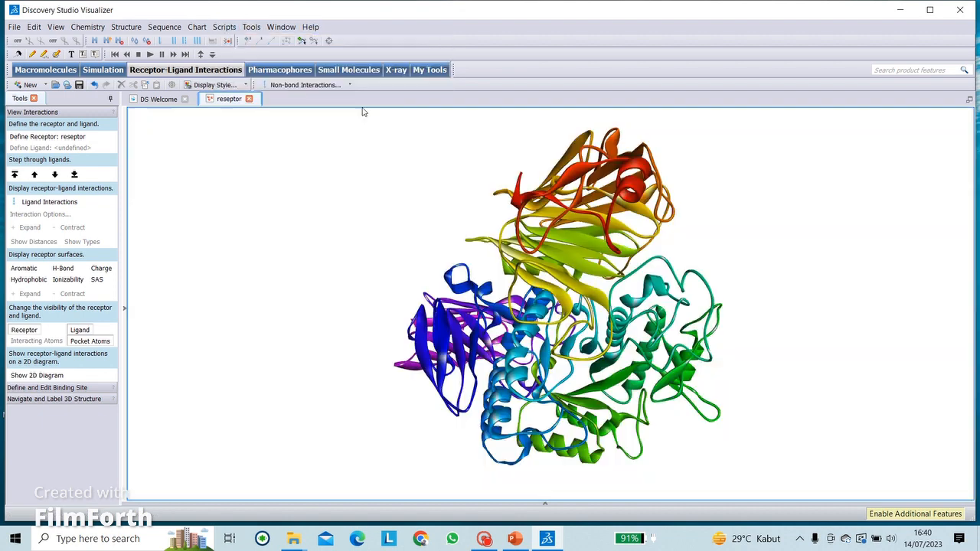
Add VisLigandUji.txt from the Downloads folder to the receptor's 3D view.
{"action": "left_click", "coordinate": [17, 28]}
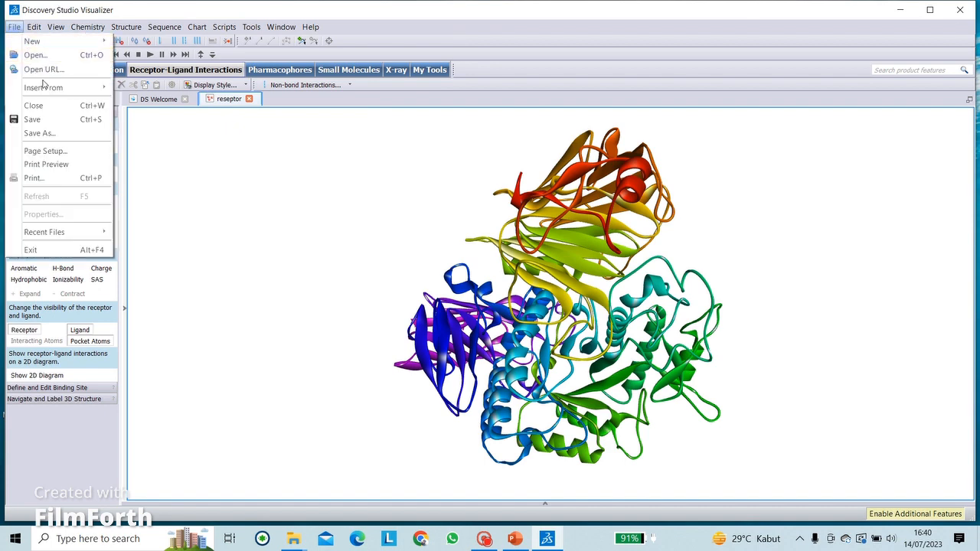
{"action": "left_click", "coordinate": [313, 403]}
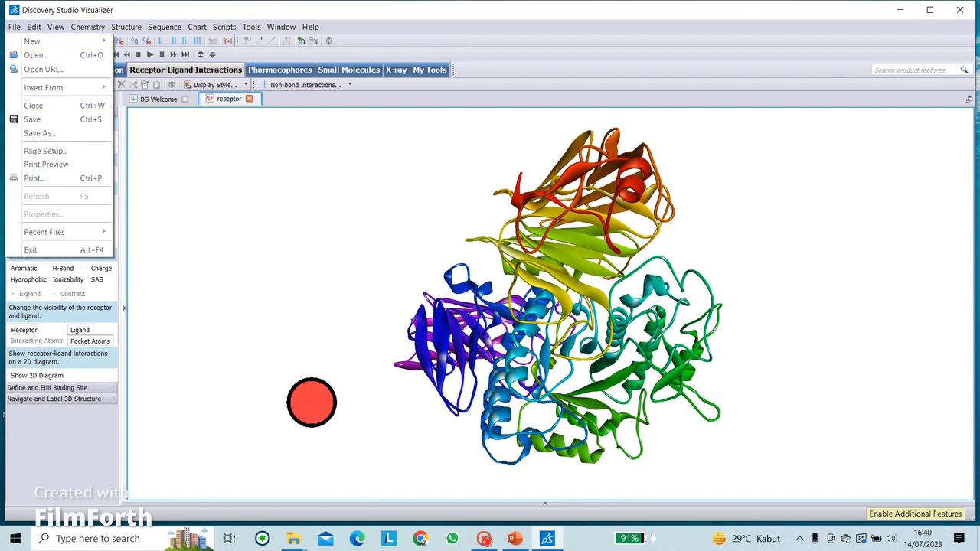
{"action": "left_click", "coordinate": [295, 532]}
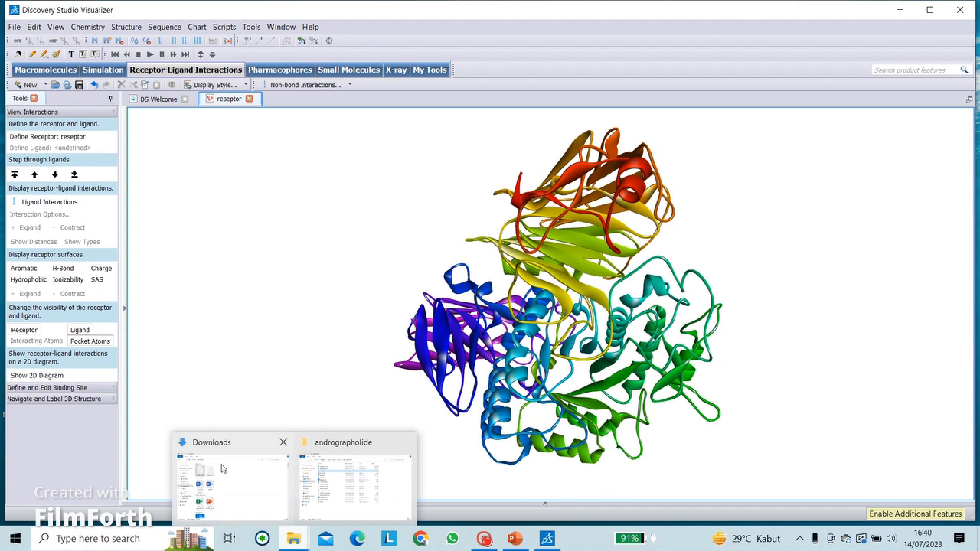
{"action": "left_click", "coordinate": [219, 458]}
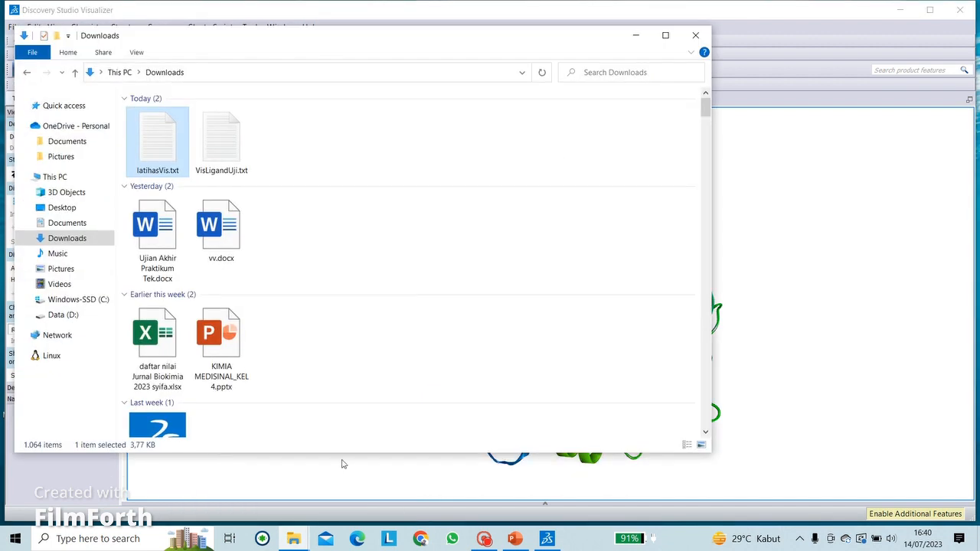
{"action": "left_click", "coordinate": [171, 151]}
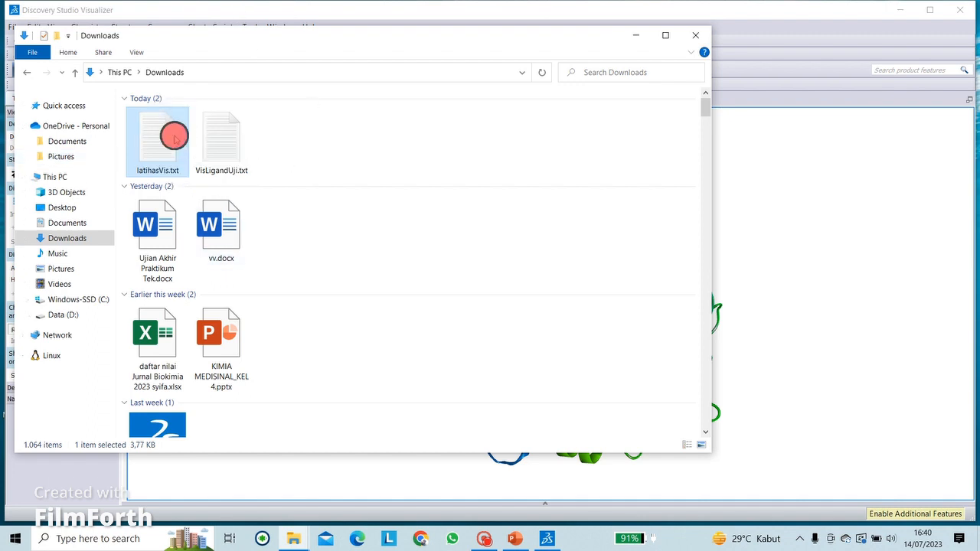
{"action": "left_click_drag", "start_coordinate": [219, 146], "coordinate": [777, 383]}
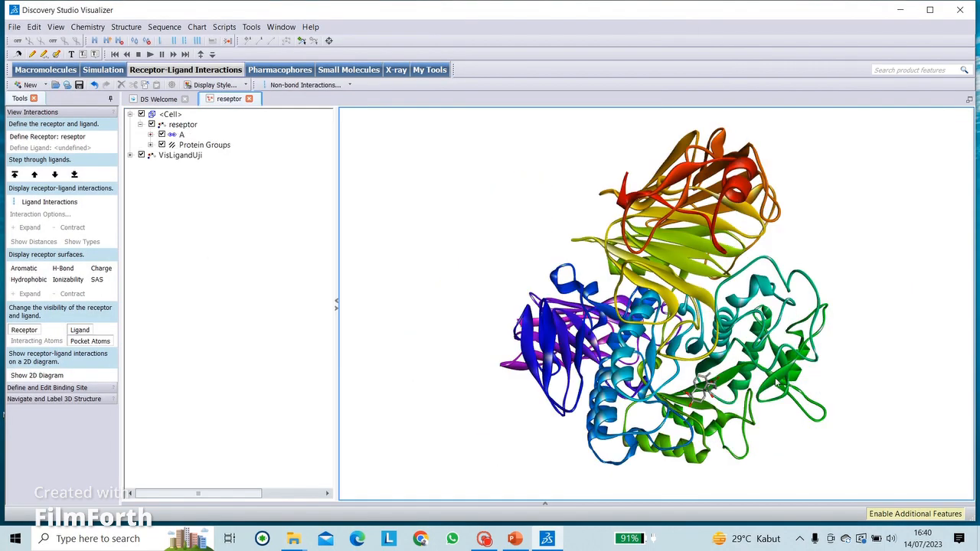
Show the 2D diagram of the interactions between the receptor and the test ligand.
{"action": "right_click_drag", "start_coordinate": [660, 407], "coordinate": [519, 381]}
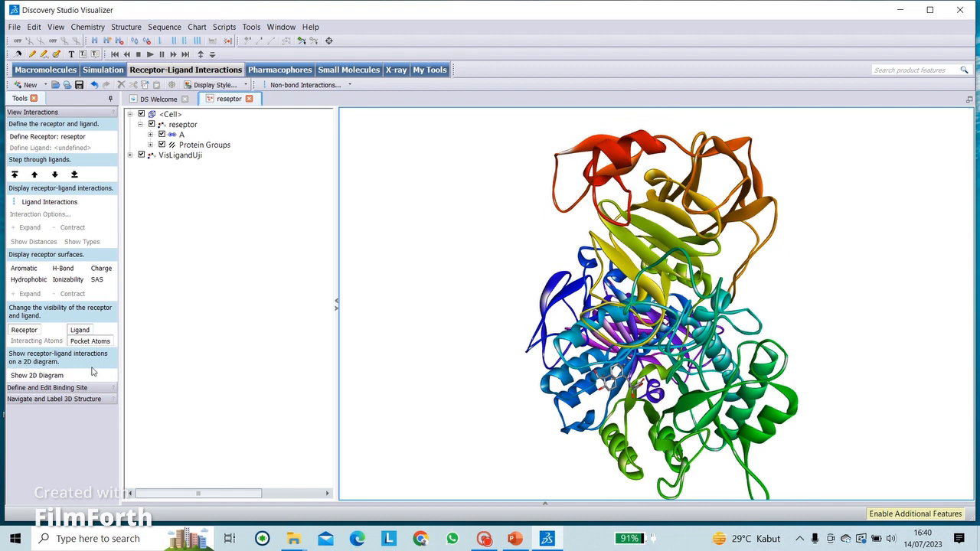
{"action": "left_click", "coordinate": [38, 374]}
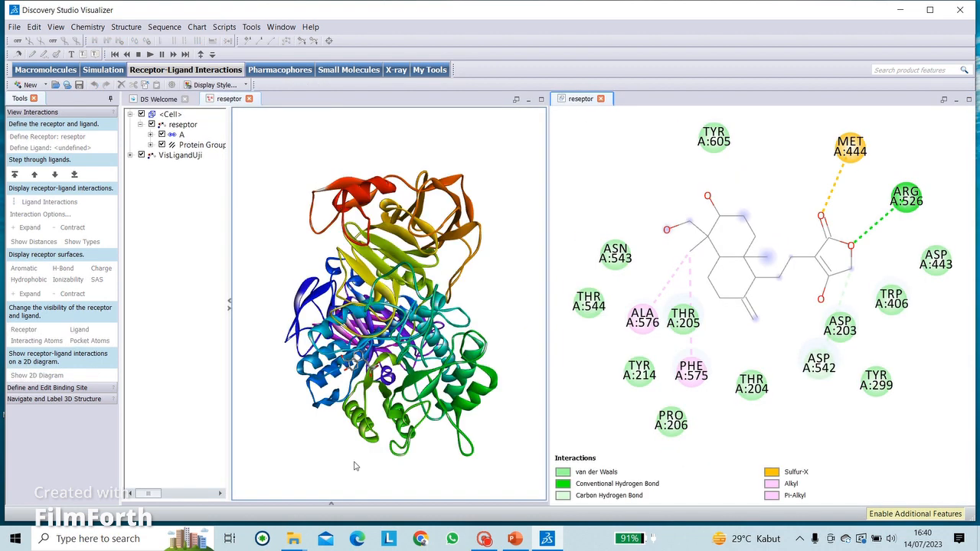
Close the 2D diagram, display the test ligand's interactions with the receptor in 3D, and generate the 2D interaction diagram again.
{"action": "left_click", "coordinate": [601, 98]}
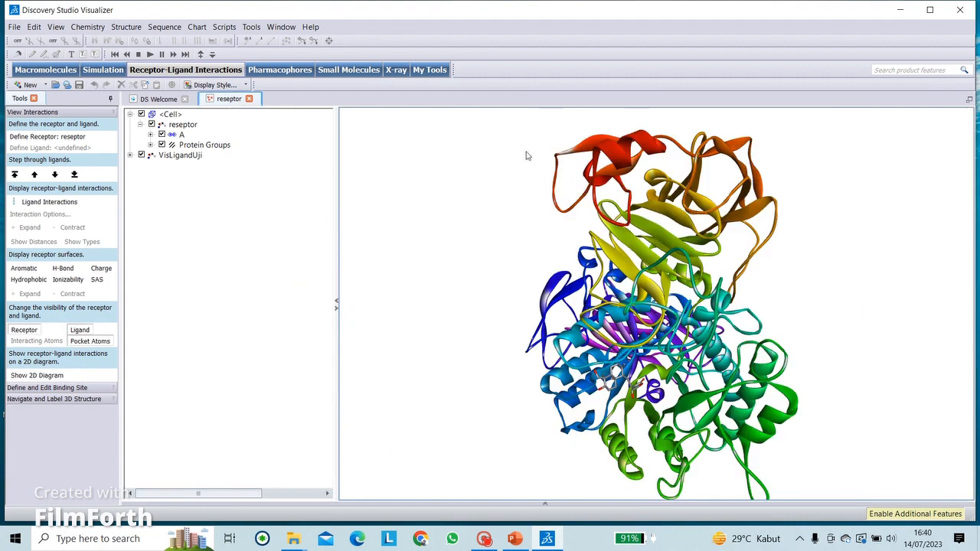
{"action": "left_click", "coordinate": [32, 202]}
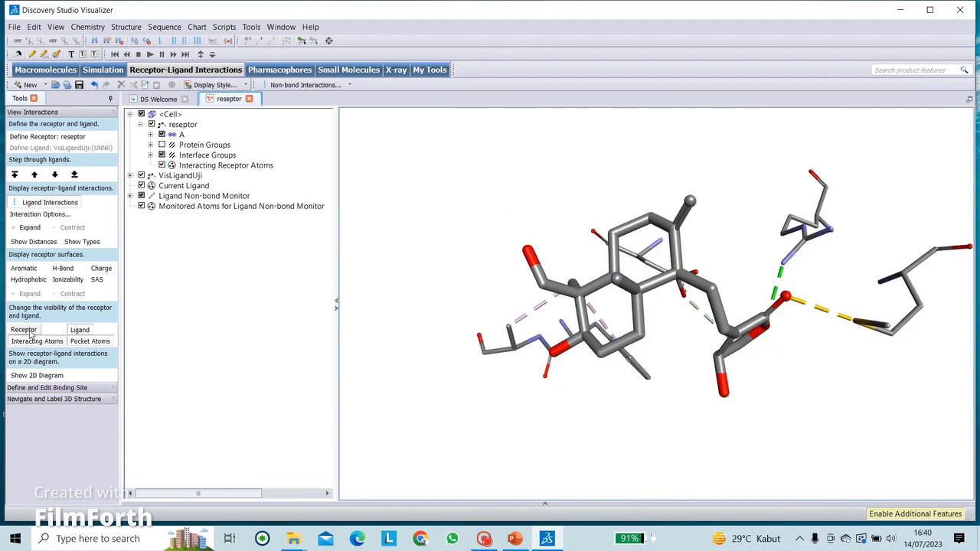
{"action": "left_click", "coordinate": [36, 375]}
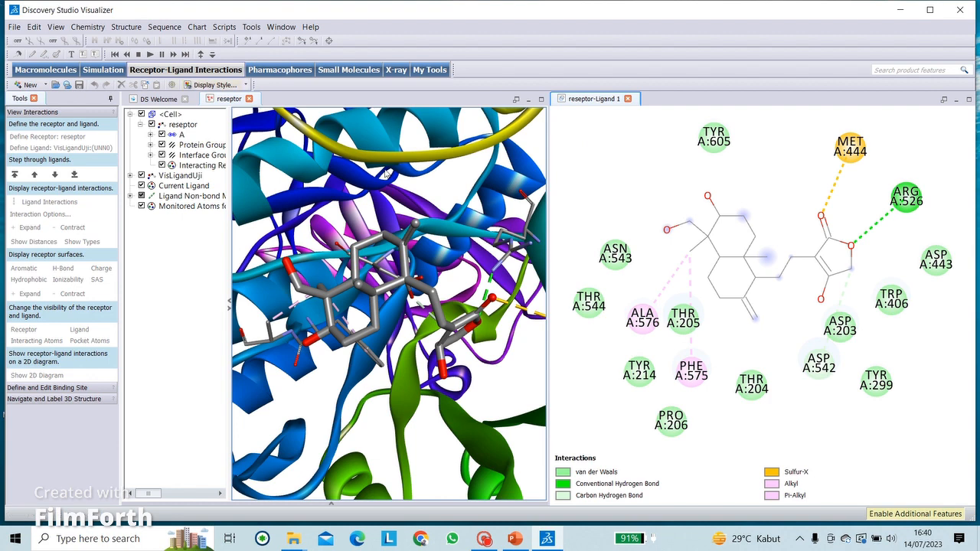
Save the 2D interaction diagram as an image named reseptor-Ligand 1 in the andrographolide folder.
{"action": "left_click", "coordinate": [589, 157]}
{"action": "left_click", "coordinate": [653, 202]}
{"action": "left_click", "coordinate": [14, 26]}
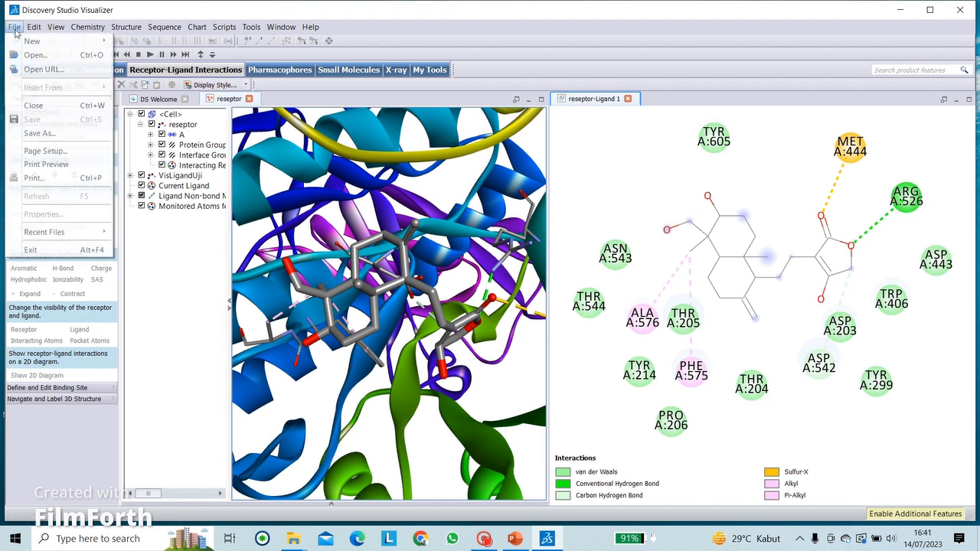
{"action": "left_click", "coordinate": [39, 133]}
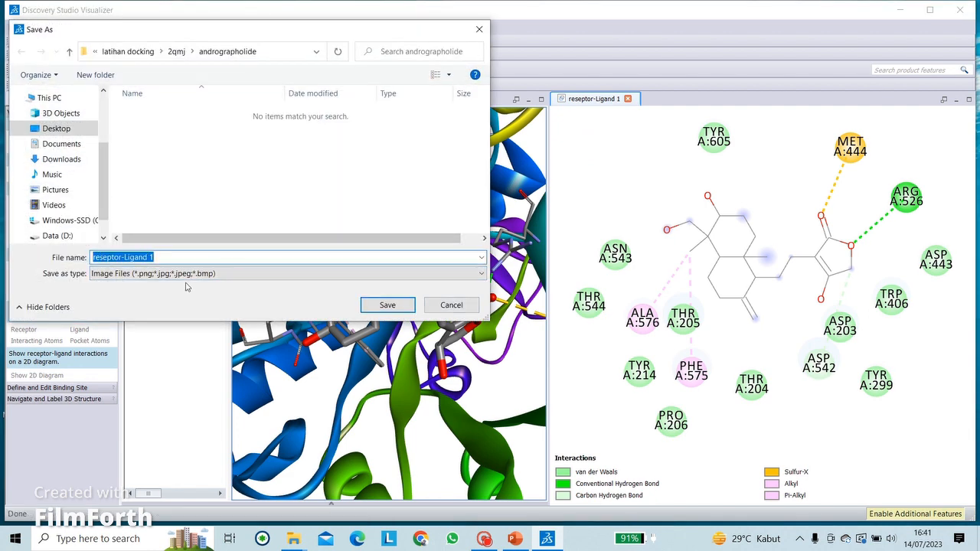
{"action": "left_click", "coordinate": [387, 305]}
{"action": "left_click", "coordinate": [541, 233]}
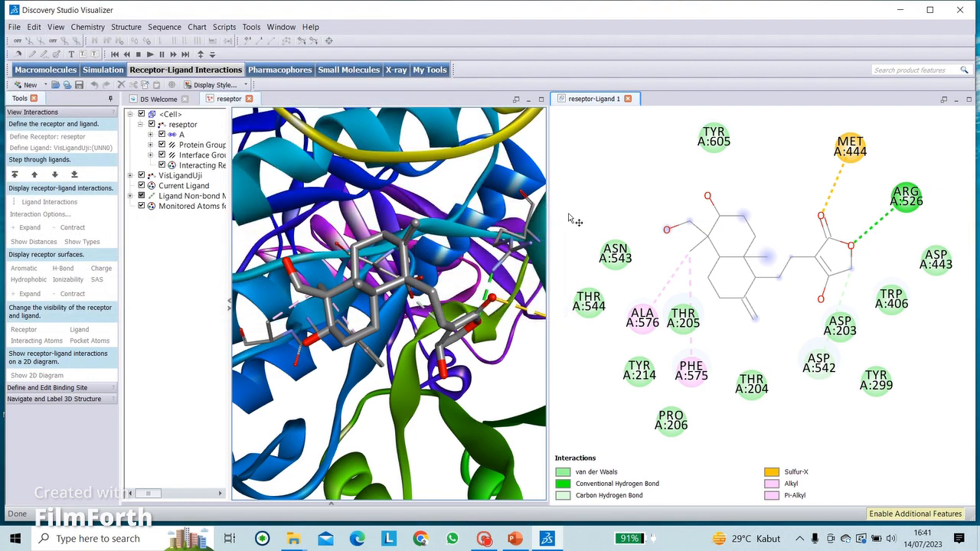
Close the 2D diagram and orient the 3D model so the ligand and its interaction lines are unobstructed by the receptor ribbons.
{"action": "left_click", "coordinate": [628, 99]}
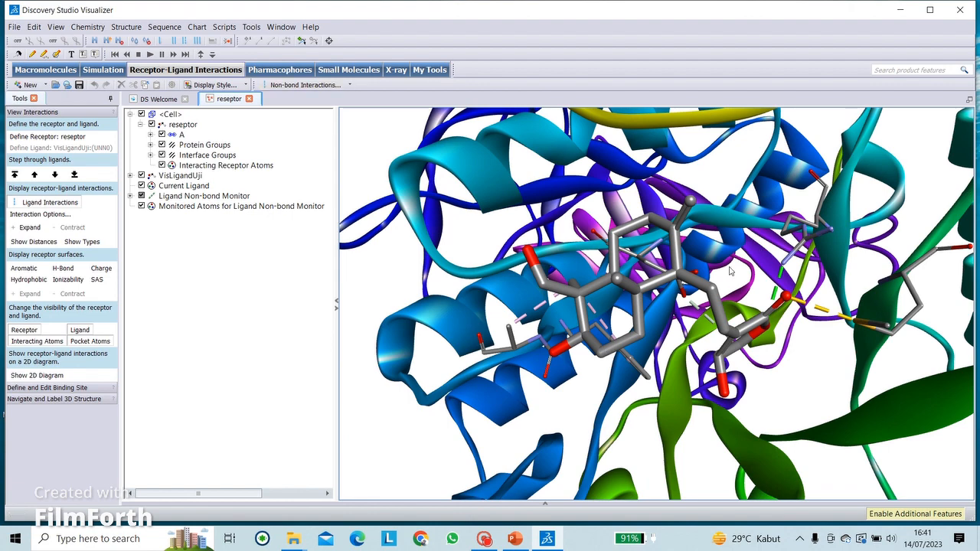
{"action": "left_click_drag", "start_coordinate": [730, 271], "coordinate": [663, 313]}
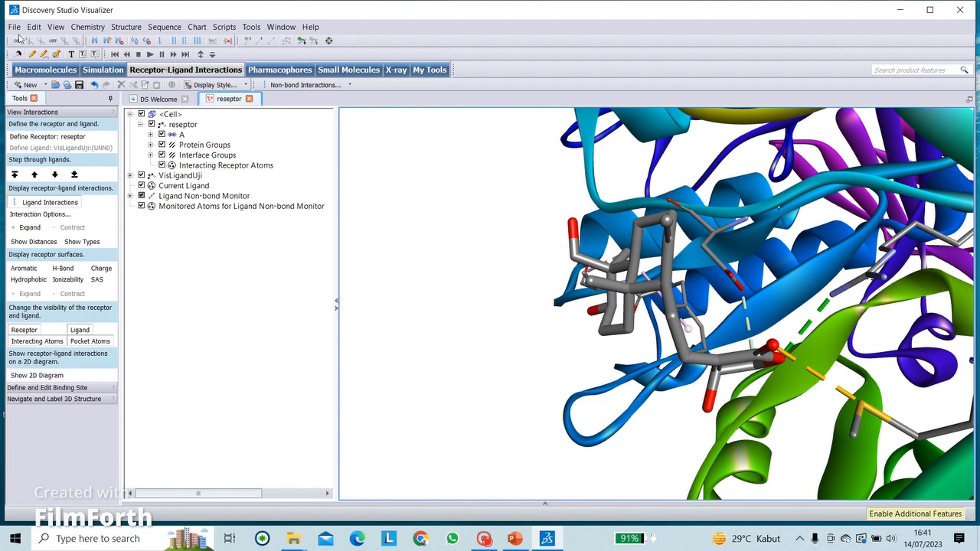
{"action": "left_click_drag", "start_coordinate": [829, 230], "coordinate": [650, 242]}
{"action": "left_click", "coordinate": [16, 29]}
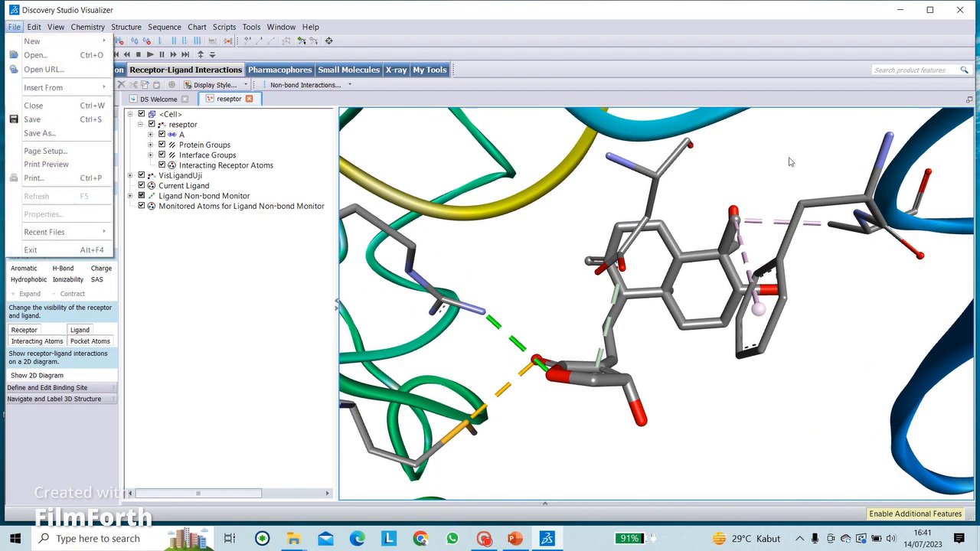
{"action": "left_click", "coordinate": [606, 288]}
{"action": "scroll", "coordinate": [606, 287], "scroll_direction": "down", "scroll_amount": 14}
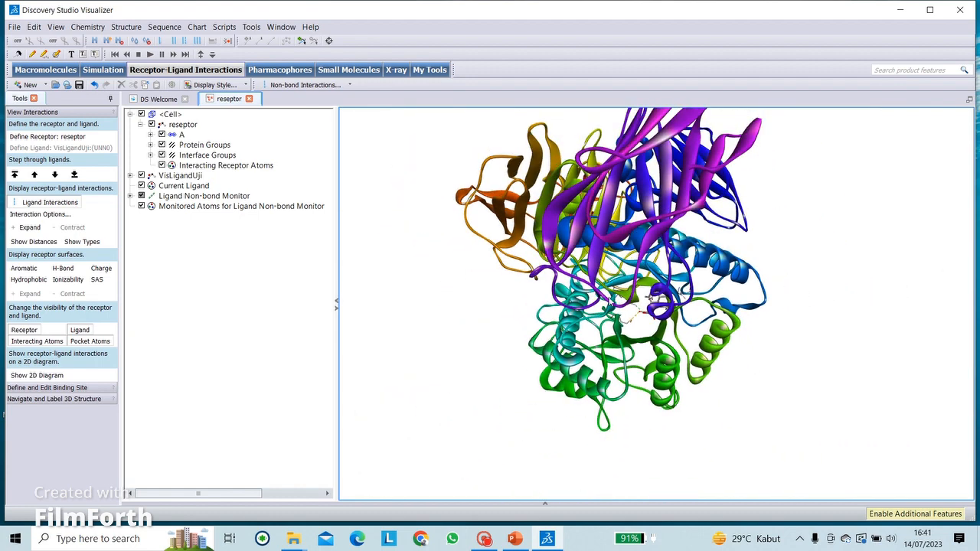
{"action": "left_click_drag", "start_coordinate": [665, 263], "coordinate": [609, 287]}
{"action": "left_click", "coordinate": [446, 347]}
{"action": "scroll", "coordinate": [617, 348], "scroll_direction": "up", "scroll_amount": 10}
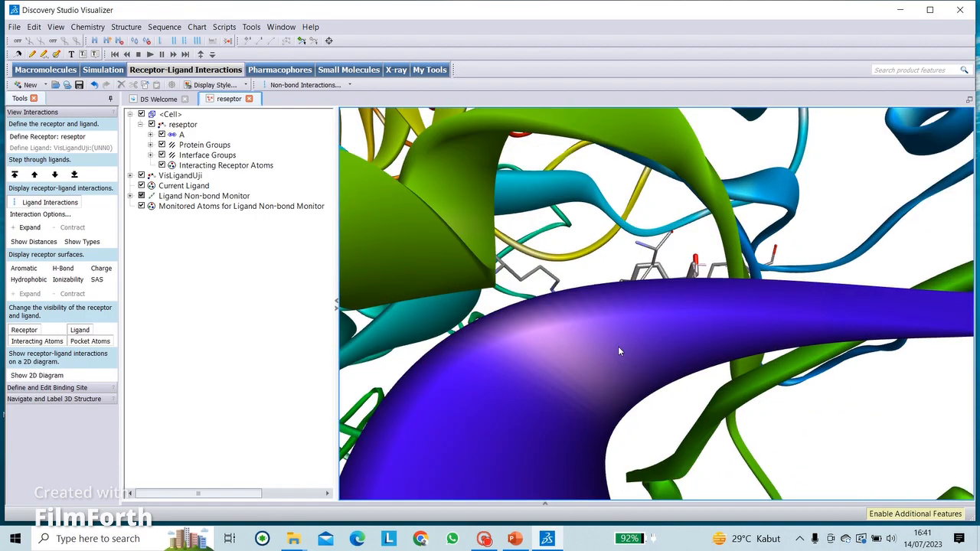
{"action": "right_click_drag", "start_coordinate": [617, 348], "coordinate": [638, 366]}
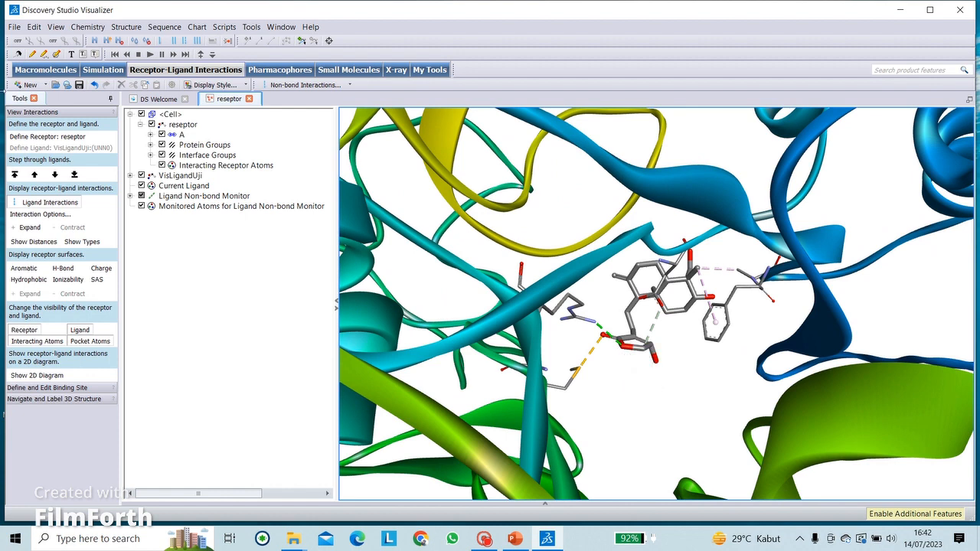
Save the 3D interaction view as the image reseptor.png in the andrographolide folder, keeping the default image size.
{"action": "left_click", "coordinate": [14, 27]}
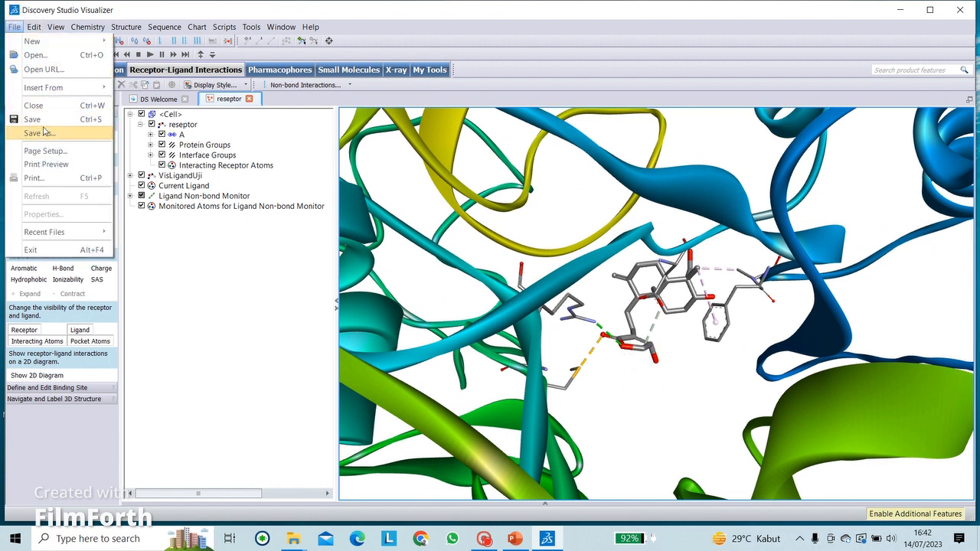
{"action": "left_click", "coordinate": [38, 131]}
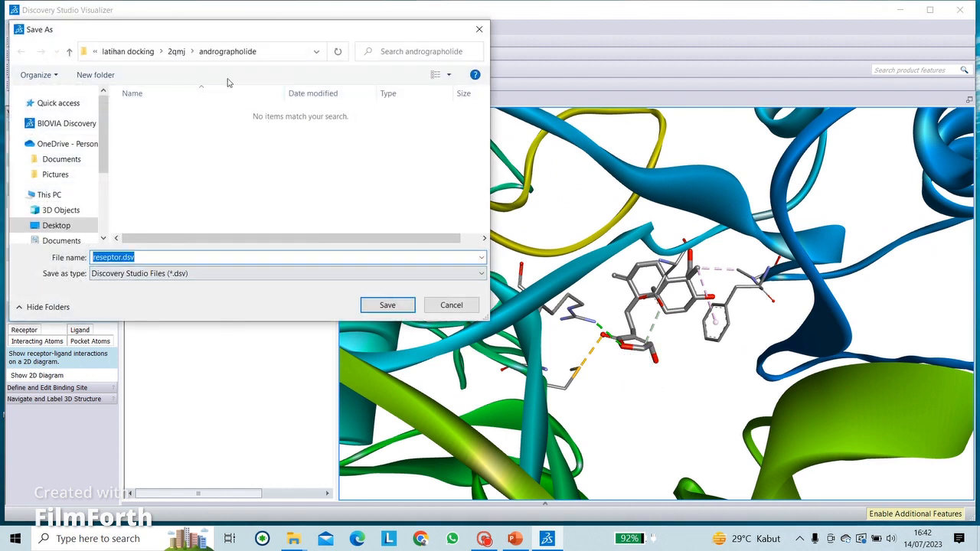
{"action": "left_click", "coordinate": [184, 272]}
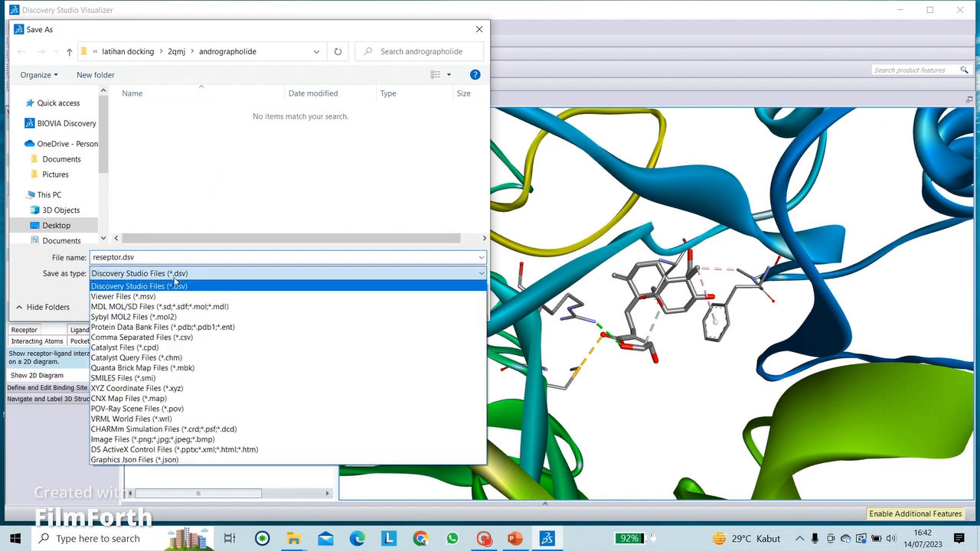
{"action": "left_click", "coordinate": [140, 441]}
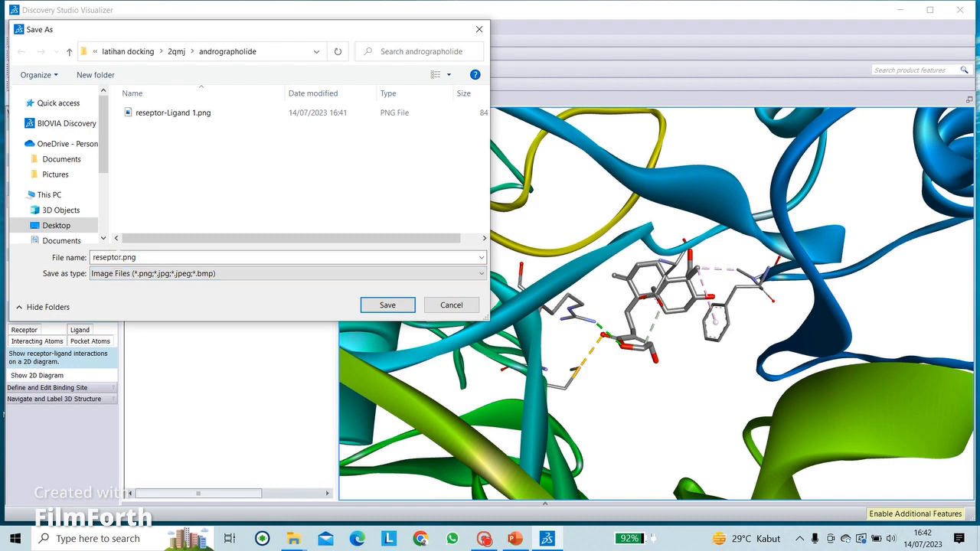
{"action": "left_click", "coordinate": [388, 305]}
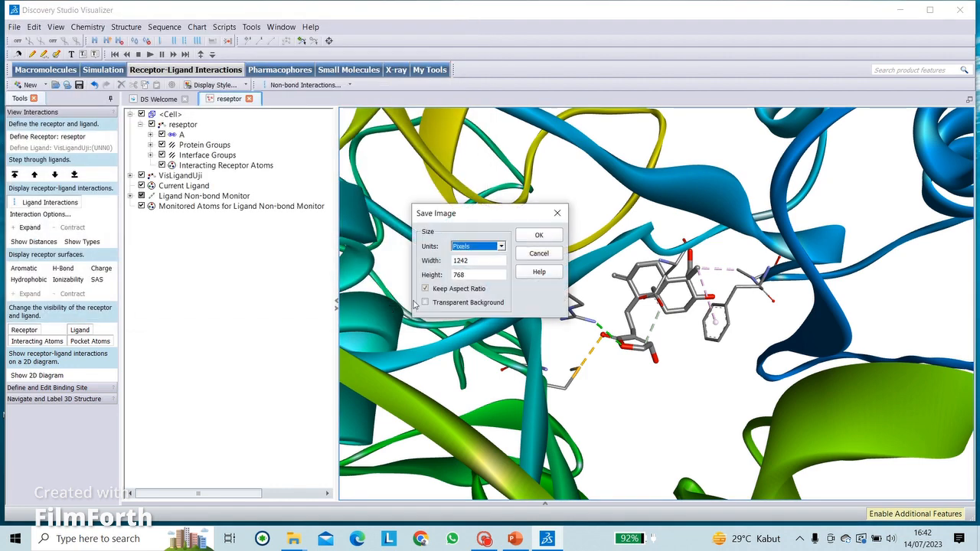
{"action": "left_click", "coordinate": [541, 235]}
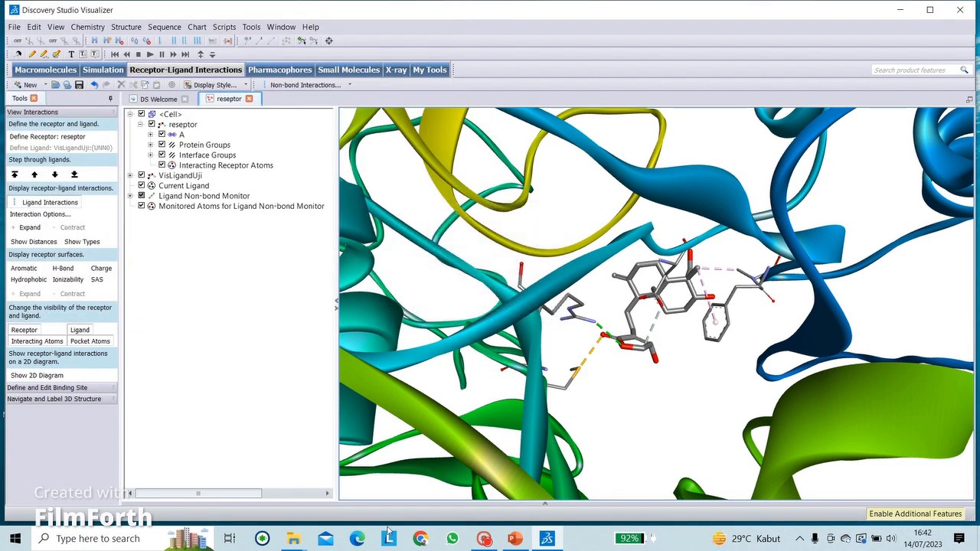
Check the saved images reseptor.png and reseptor-Ligand 1.png from the andrographolide folder, then return to the 3D view.
{"action": "mouse_move", "coordinate": [293, 538]}
{"action": "left_click", "coordinate": [375, 442]}
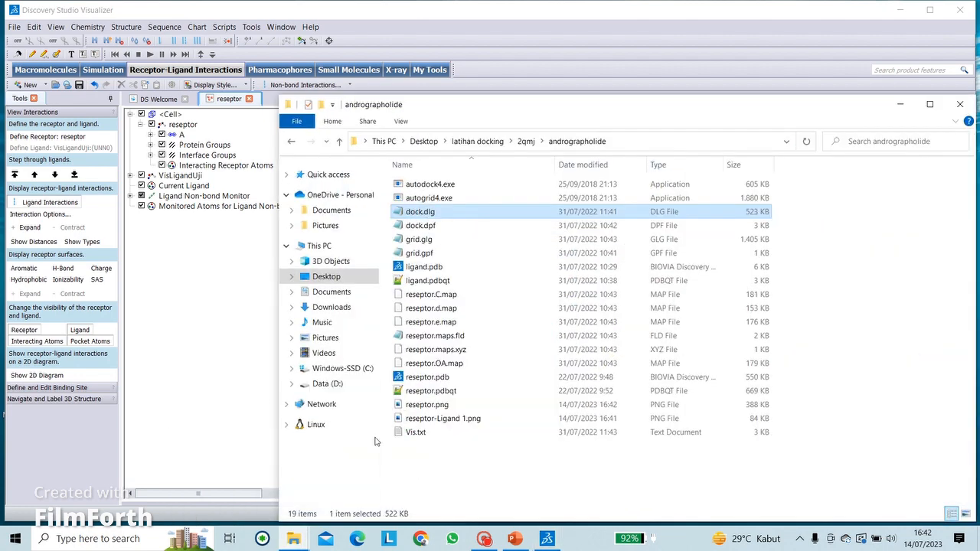
{"action": "double_click", "coordinate": [429, 406]}
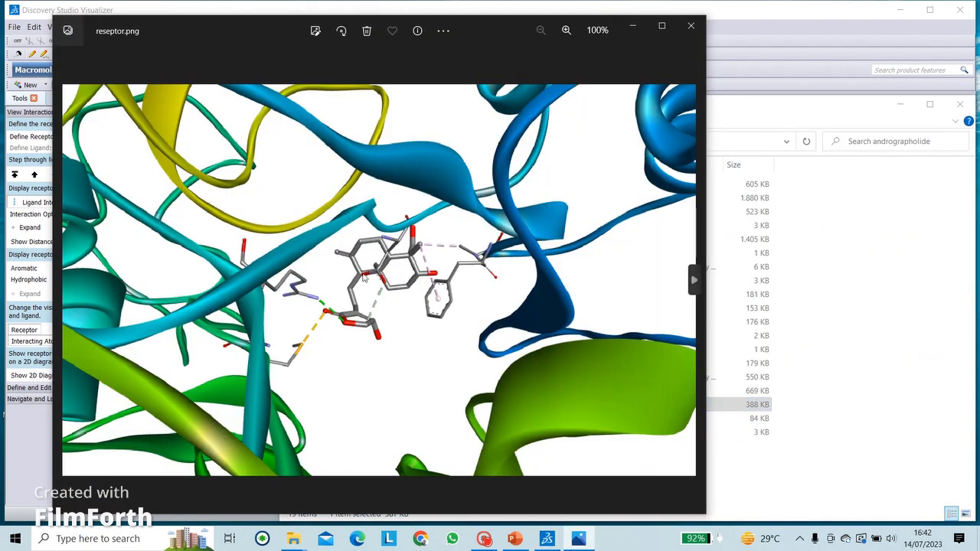
{"action": "left_click", "coordinate": [691, 27]}
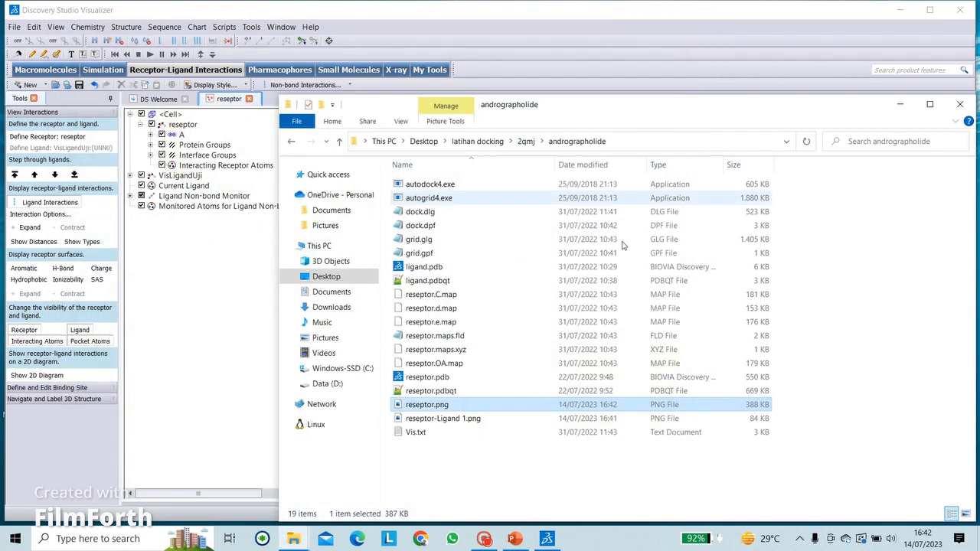
{"action": "double_click", "coordinate": [415, 420]}
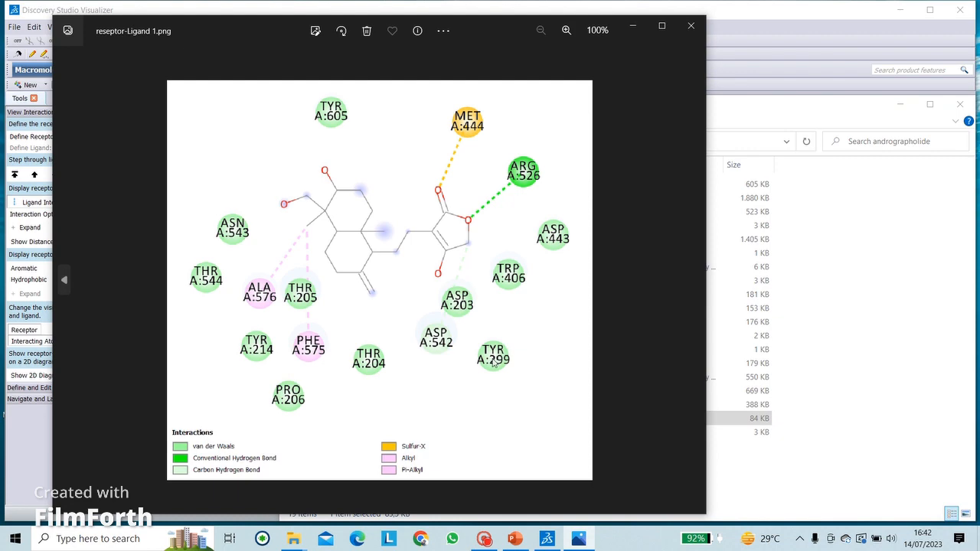
{"action": "left_click", "coordinate": [689, 27]}
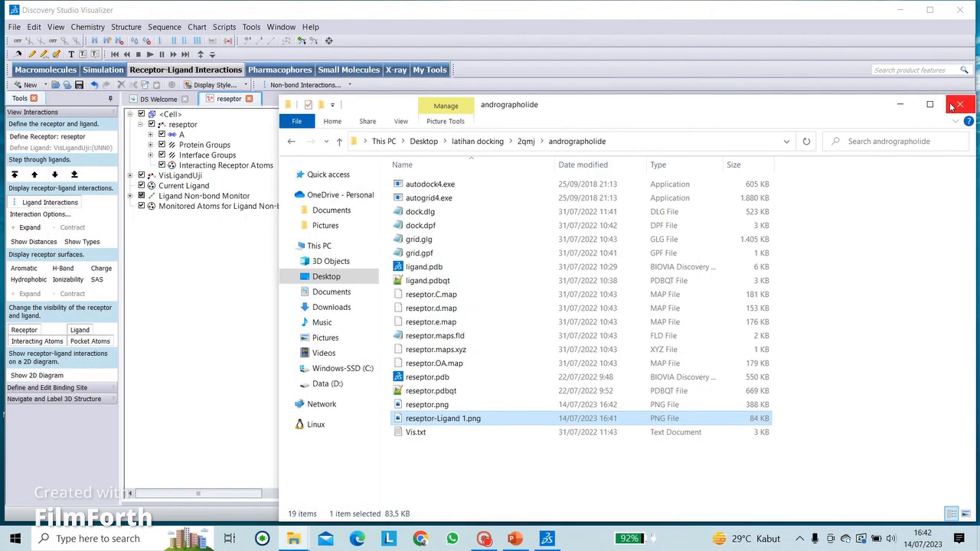
{"action": "left_click", "coordinate": [901, 105]}
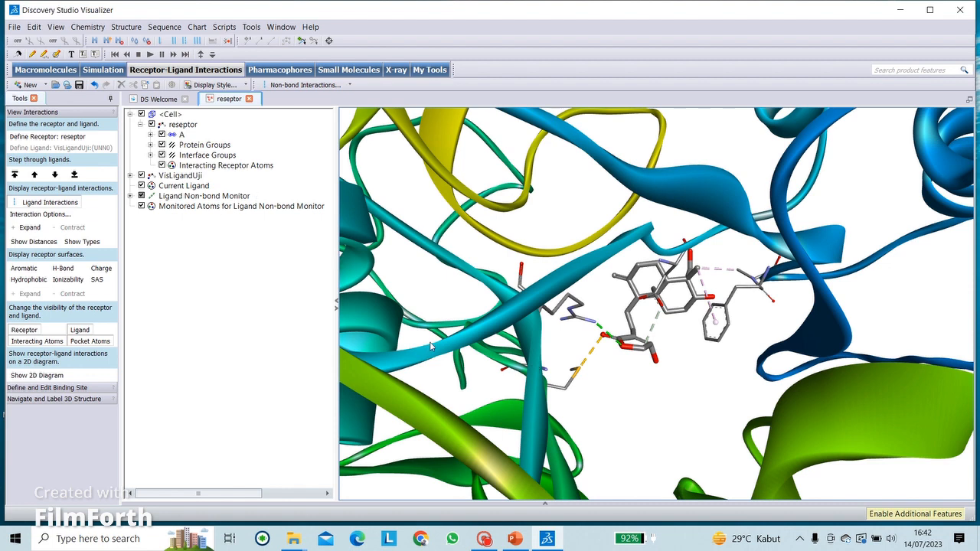
Examine the test ligand's position and interactions in the receptor's binding pocket from several angles.
{"action": "mouse_move", "coordinate": [663, 218]}
{"action": "left_mouse_down"}
{"action": "mouse_move", "coordinate": [661, 306]}
{"action": "mouse_move", "coordinate": [579, 310]}
{"action": "mouse_move", "coordinate": [535, 345]}
{"action": "mouse_move", "coordinate": [479, 352]}
{"action": "mouse_move", "coordinate": [571, 413]}
{"action": "mouse_move", "coordinate": [516, 383]}
{"action": "mouse_move", "coordinate": [495, 329]}
{"action": "left_mouse_up"}
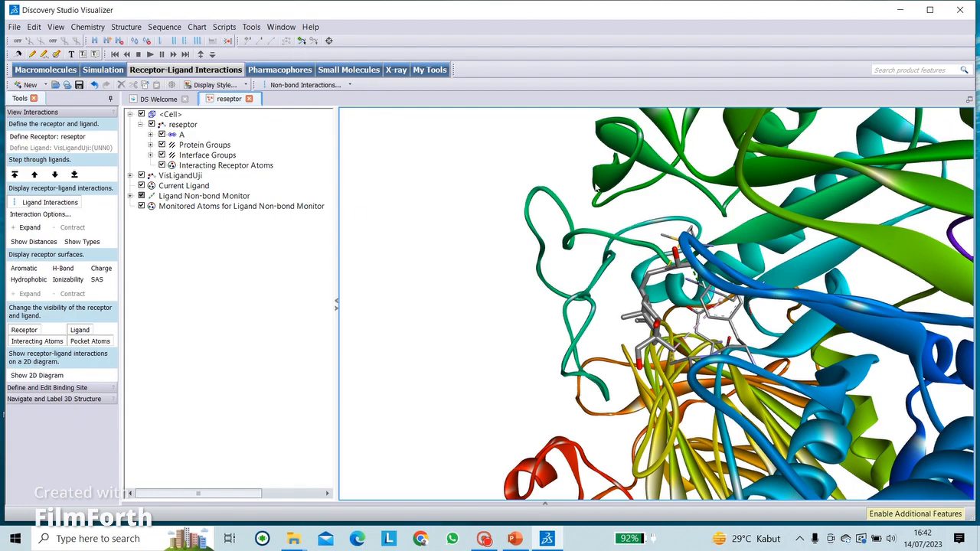
{"action": "left_click_drag", "start_coordinate": [595, 188], "coordinate": [571, 229]}
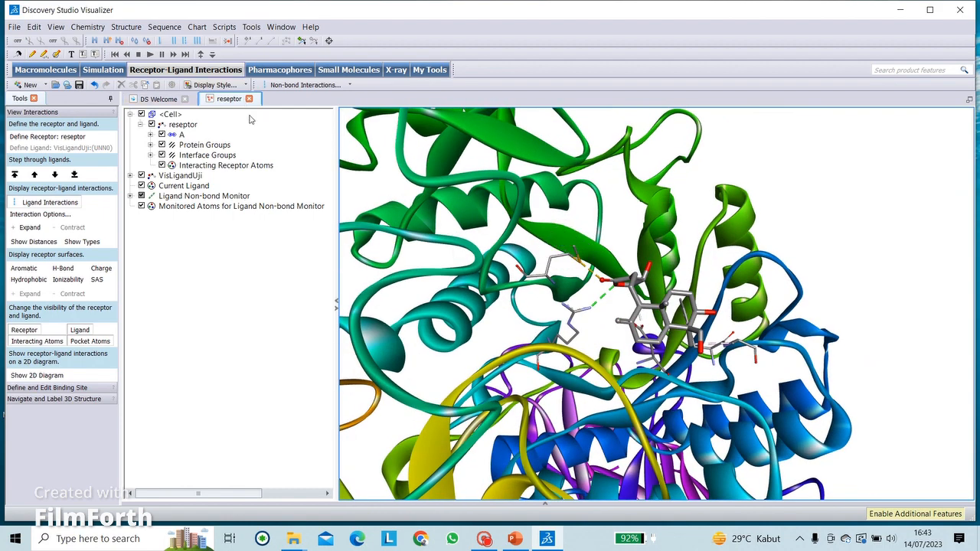
{"action": "scroll", "coordinate": [674, 292], "scroll_direction": "down", "scroll_amount": 4}
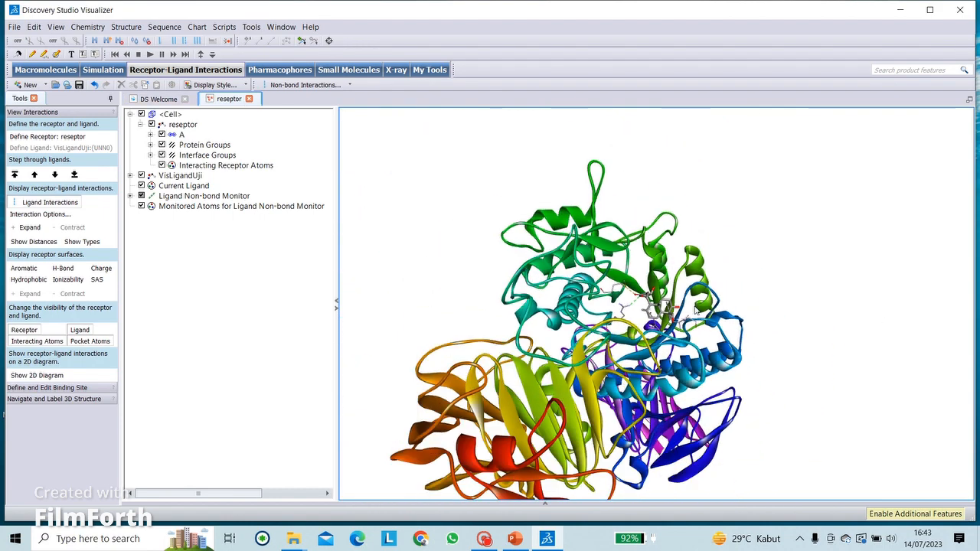
{"action": "scroll", "coordinate": [675, 292], "scroll_direction": "up", "scroll_amount": 4}
{"action": "left_click_drag", "start_coordinate": [678, 297], "coordinate": [647, 330]}
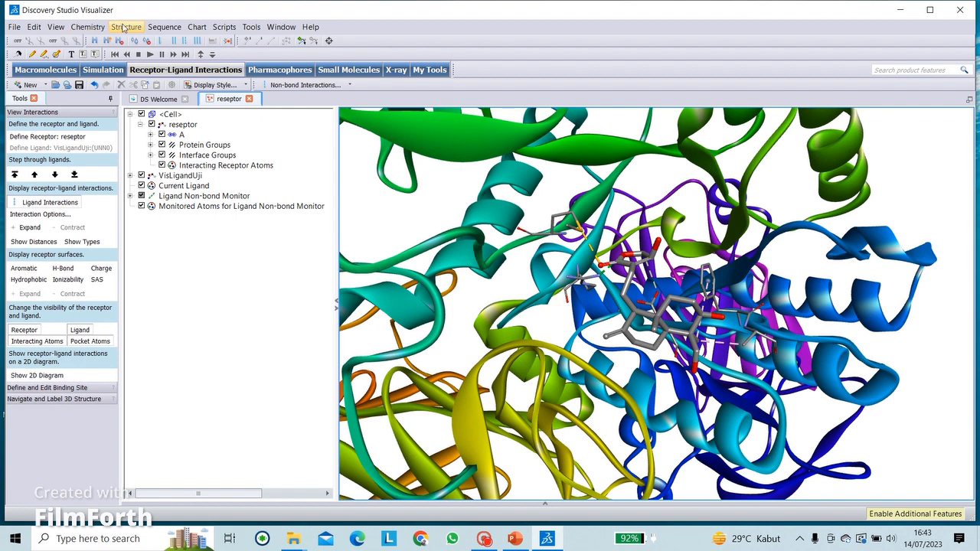
{"action": "left_click", "coordinate": [92, 28]}
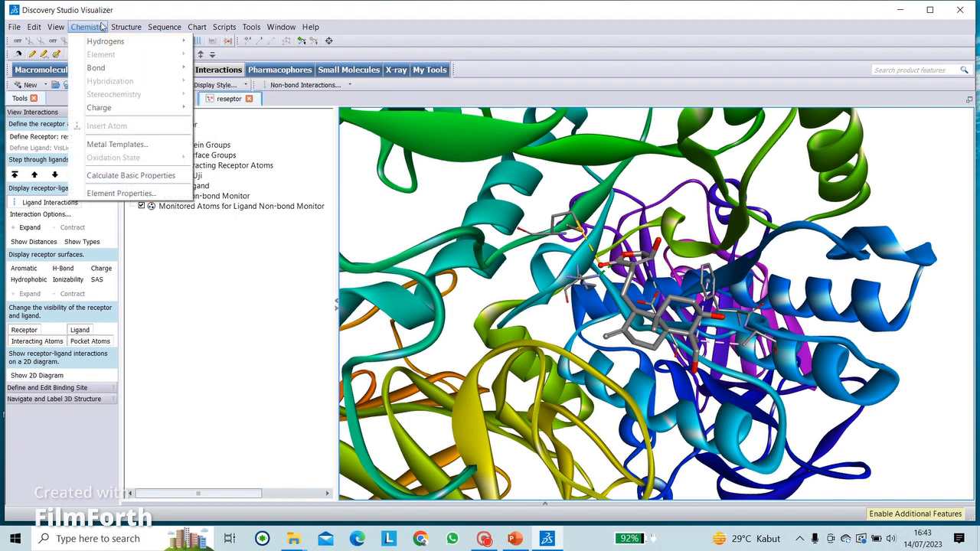
{"action": "left_click", "coordinate": [103, 27]}
{"action": "left_click", "coordinate": [128, 31]}
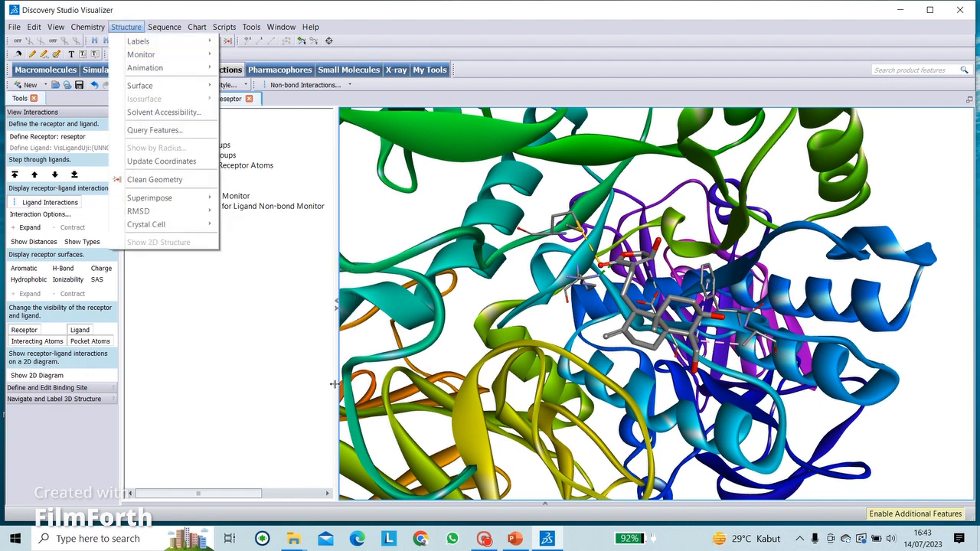
{"action": "left_click", "coordinate": [694, 241]}
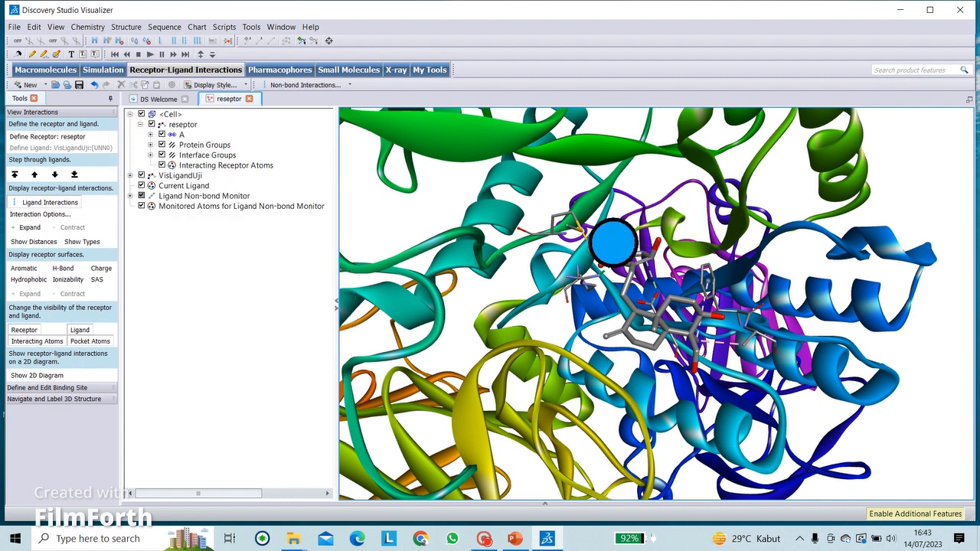
{"action": "left_click_drag", "start_coordinate": [672, 162], "coordinate": [588, 181]}
Open the standard ligand's 2D interaction image visSTandar2D.png from the validasi 3 folder within 2qmj.
{"action": "mouse_move", "coordinate": [293, 538]}
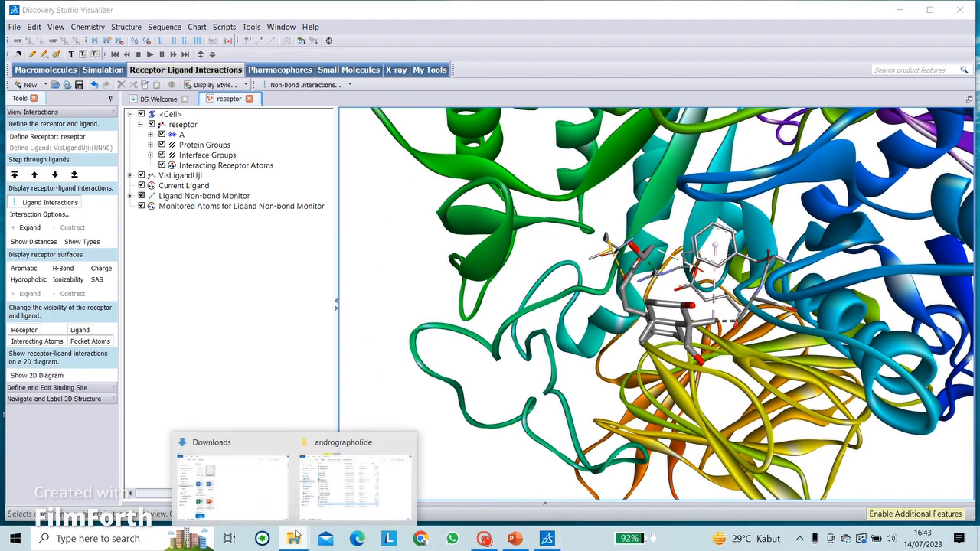
{"action": "left_click", "coordinate": [357, 486]}
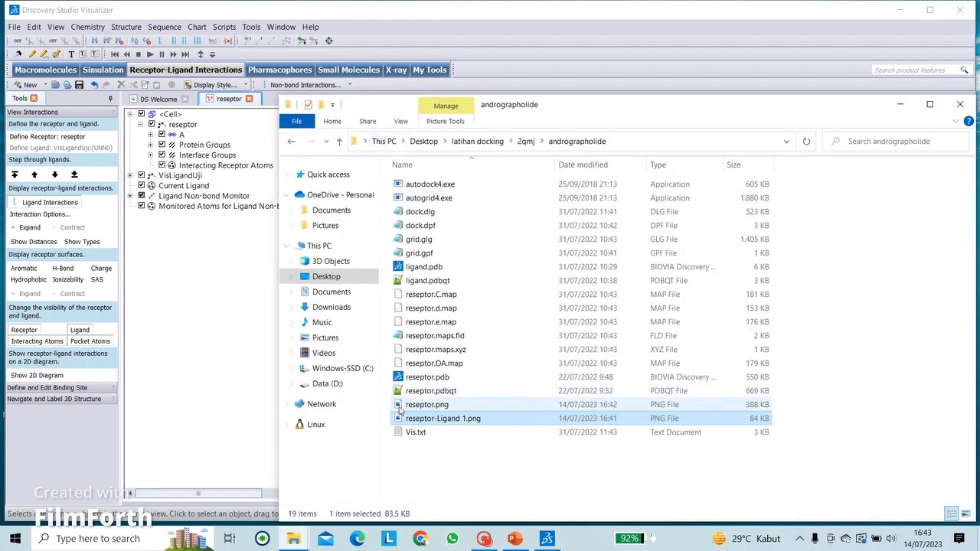
{"action": "left_click", "coordinate": [526, 142]}
{"action": "double_click", "coordinate": [421, 294]}
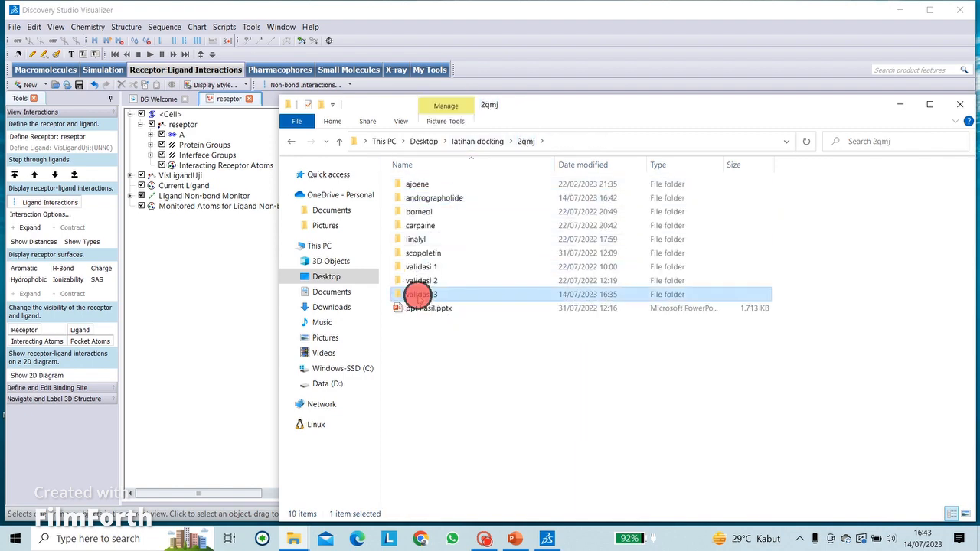
{"action": "double_click", "coordinate": [640, 372]}
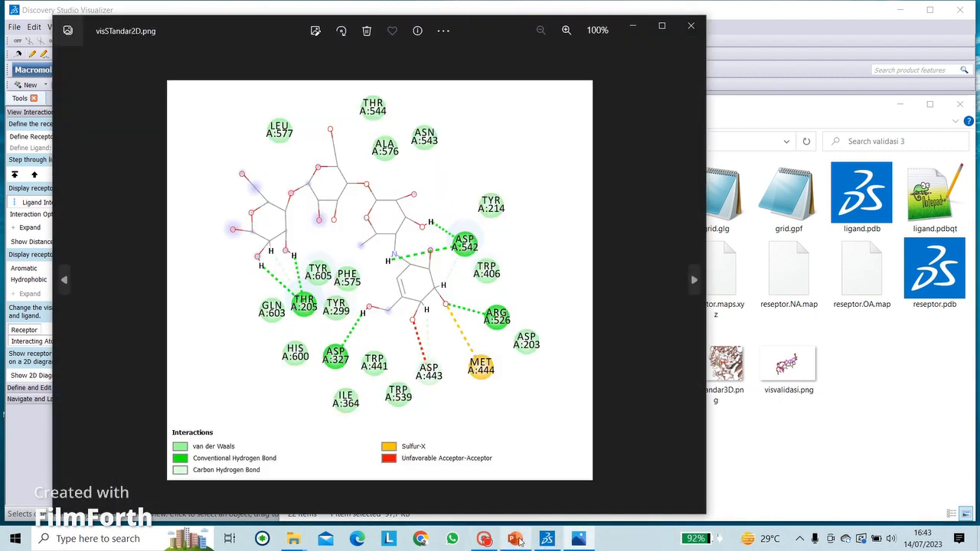
Generate the test ligand's 2D interaction diagram in Discovery Studio, compare it with visSTandar2D.png, and close the image and the diagram.
{"action": "left_click", "coordinate": [547, 540]}
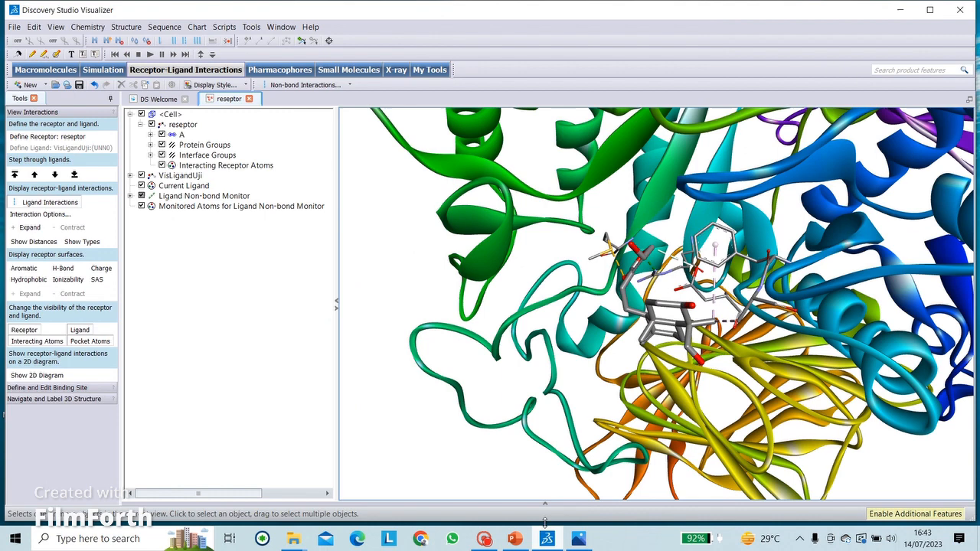
{"action": "left_click", "coordinate": [28, 376]}
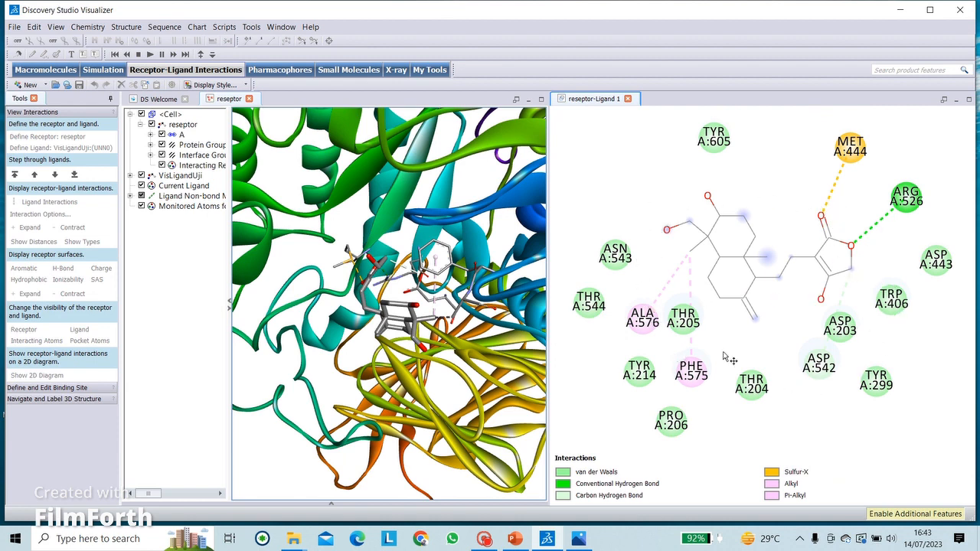
{"action": "left_click", "coordinate": [572, 539]}
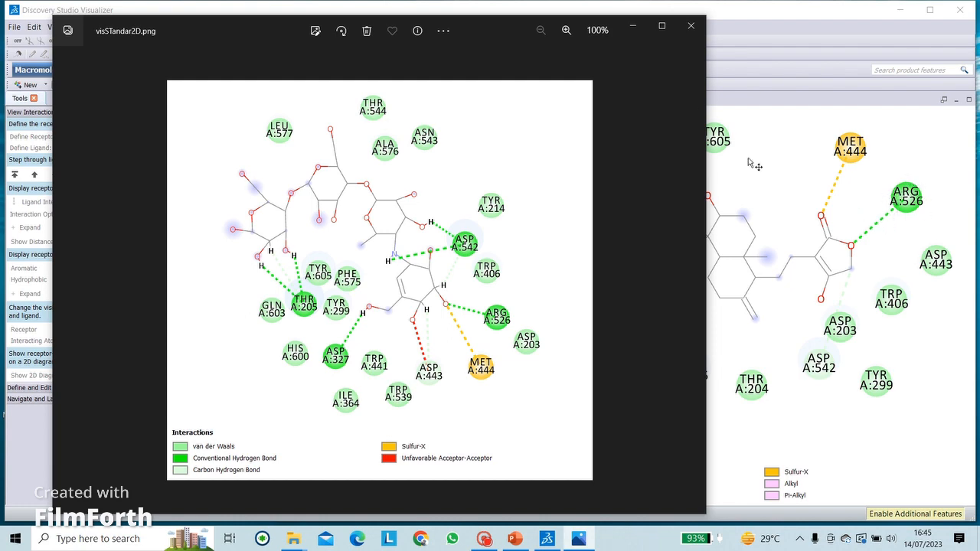
{"action": "left_click", "coordinate": [692, 27]}
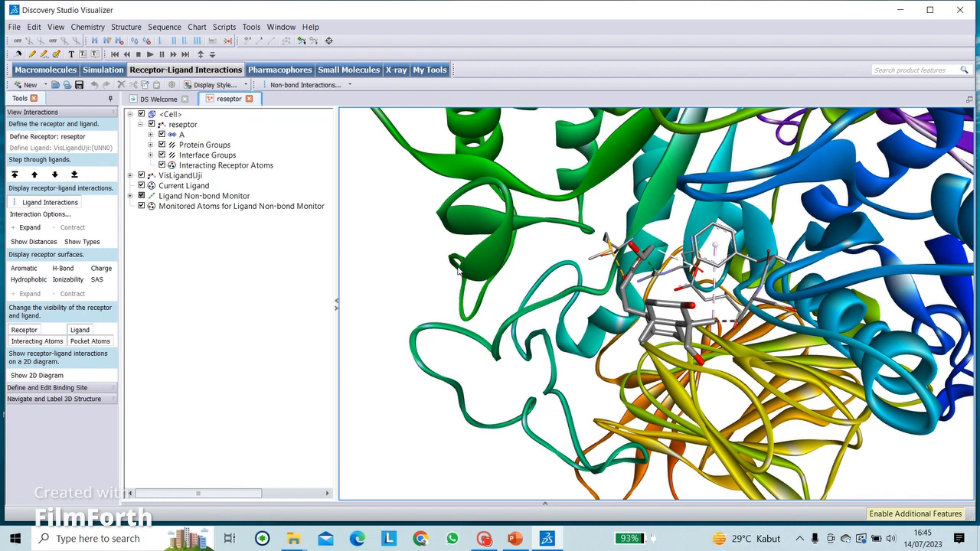
Close Discovery Studio Visualizer without saving the changes and minimize the validasi 3 folder window.
{"action": "scroll", "coordinate": [458, 270], "scroll_direction": "down", "scroll_amount": 2}
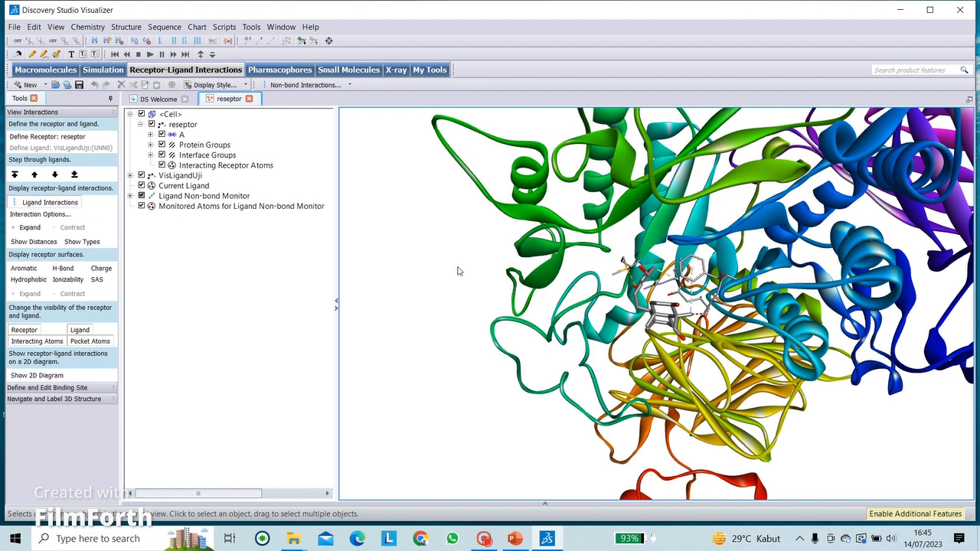
{"action": "left_click", "coordinate": [970, 10]}
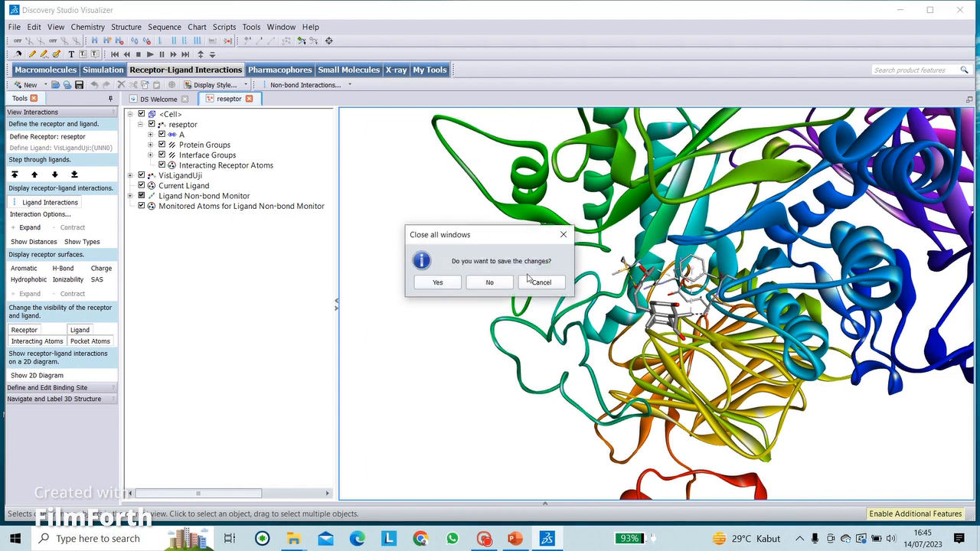
{"action": "left_click", "coordinate": [490, 282]}
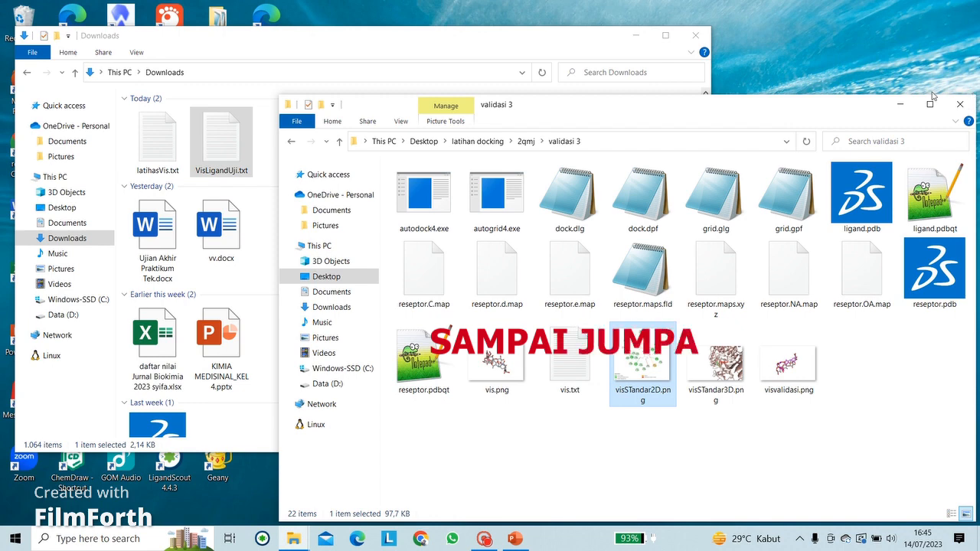
{"action": "left_click", "coordinate": [900, 104]}
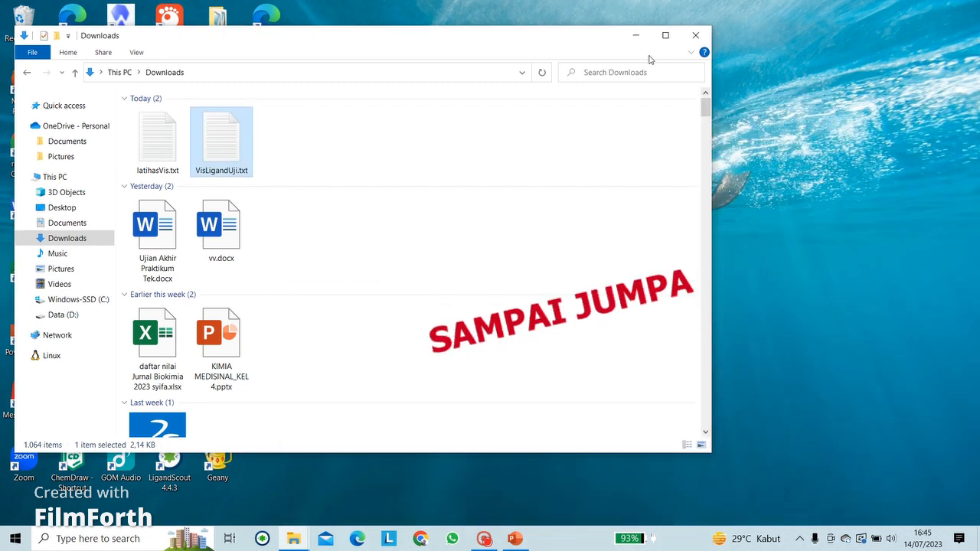